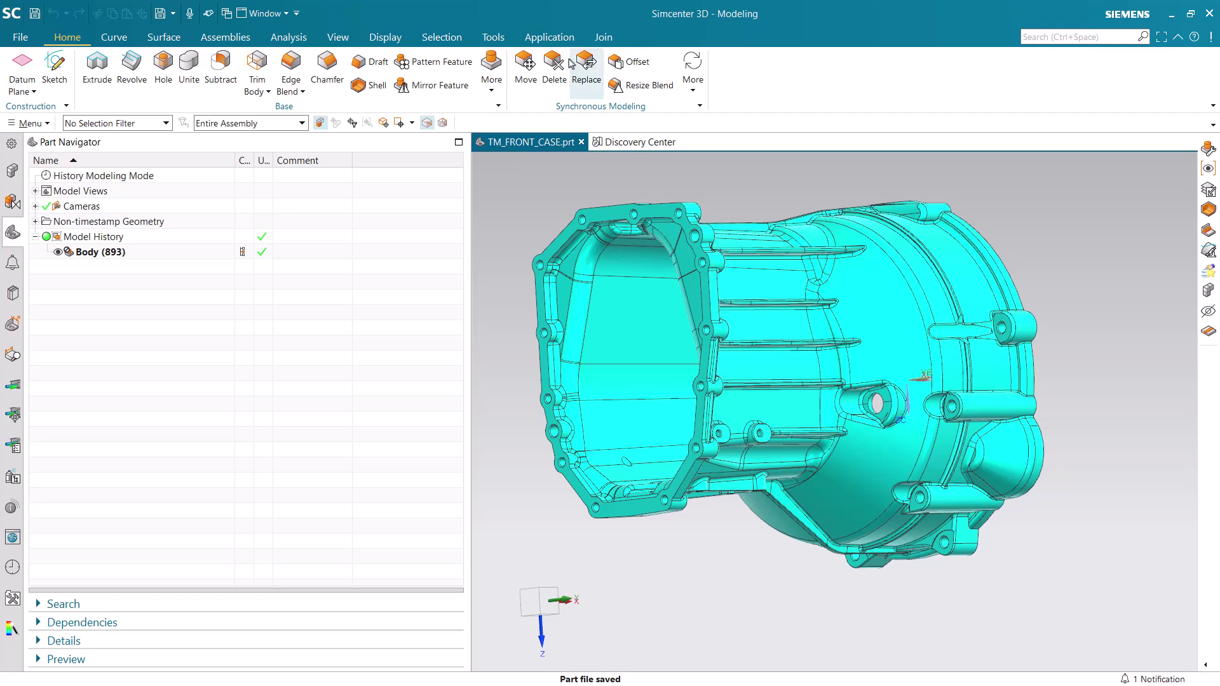
# Step: Switch the TM_FRONT_CASE part from the Modeling application to Pre/Post
pyautogui.click(549, 38)
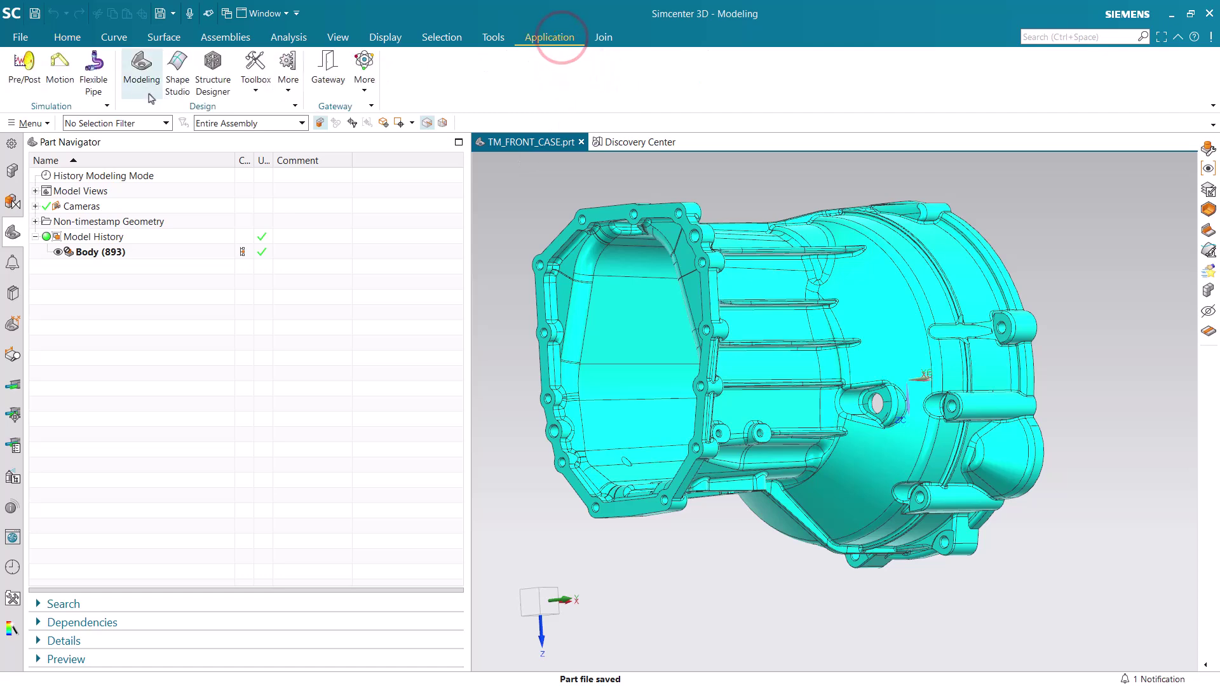
pyautogui.click(24, 68)
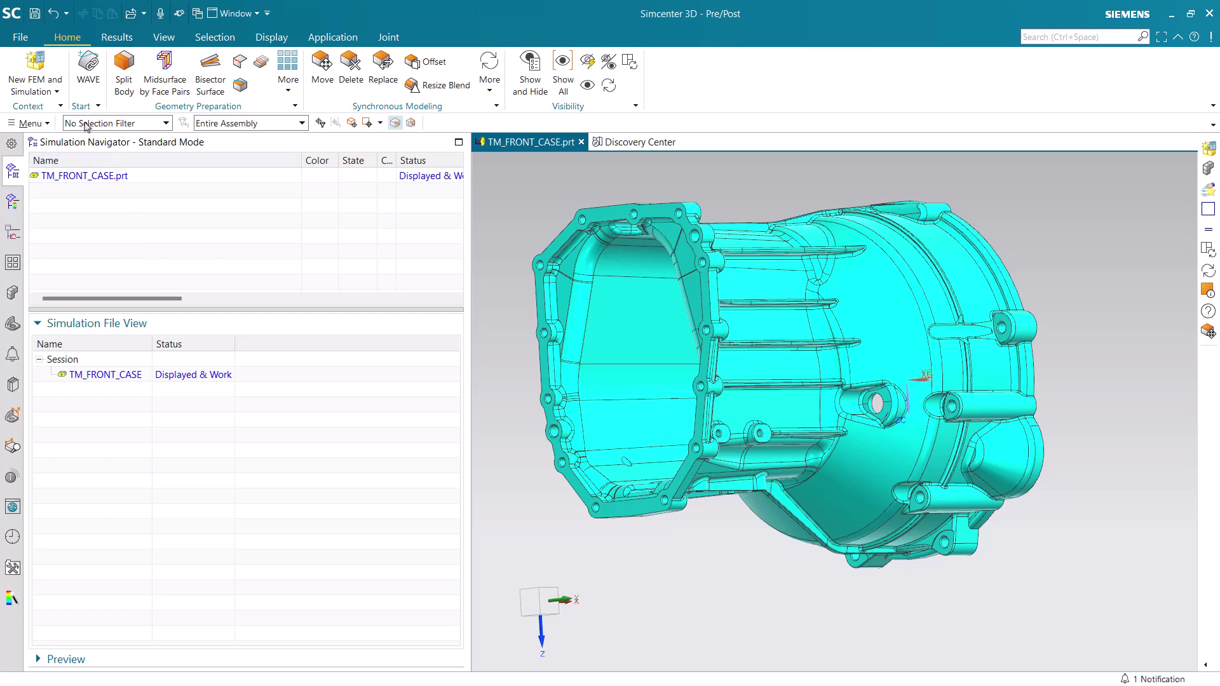
# Step: Create TM_FRONT_CASE_fem1.fem and TM_FRONT_CASE_sim1.sim with Simcenter Nastran Structural defaults
pyautogui.click(35, 69)
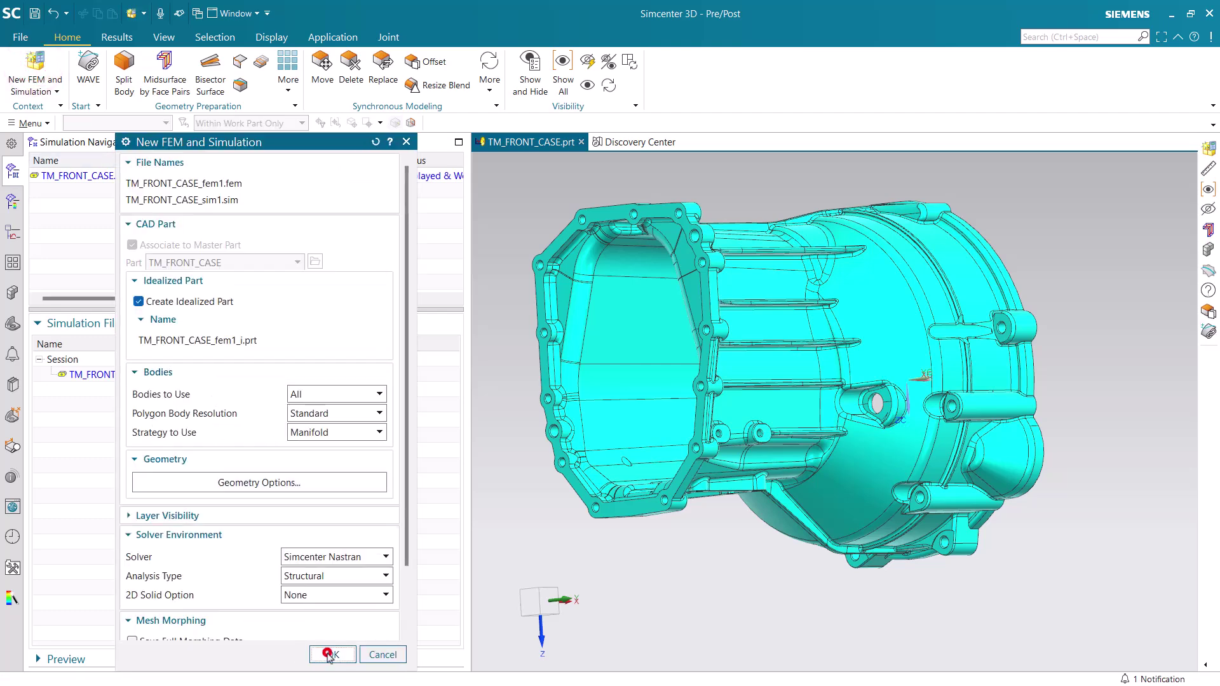
pyautogui.click(328, 655)
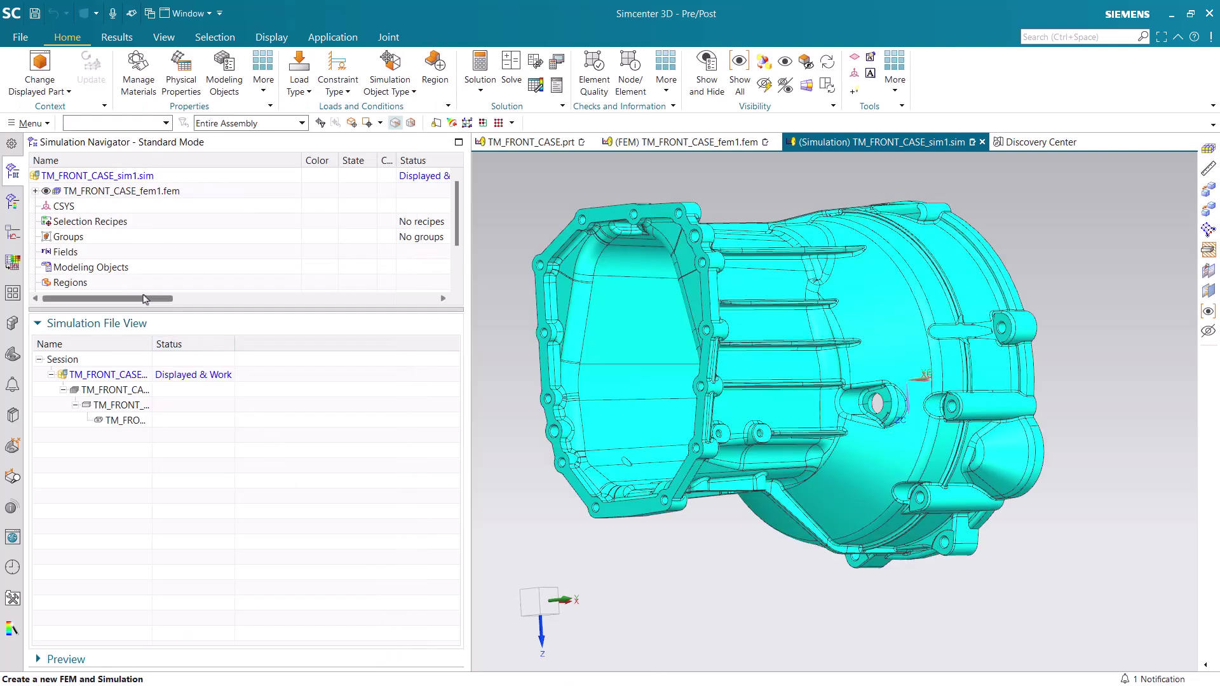
# Step: Create a SOL 101 Linear Statics solution named 101 with Element Iterative Solver enabled
pyautogui.moveTo(142, 310); pyautogui.dragTo(150, 392)
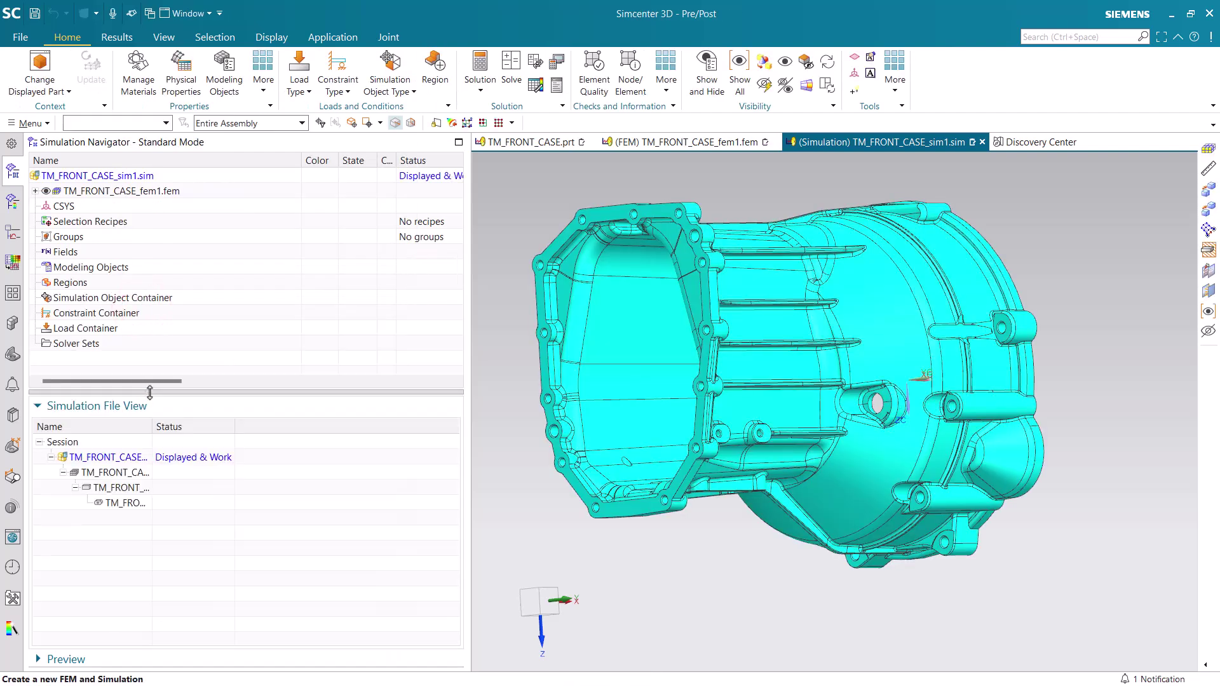
pyautogui.click(481, 90)
pyautogui.click(490, 112)
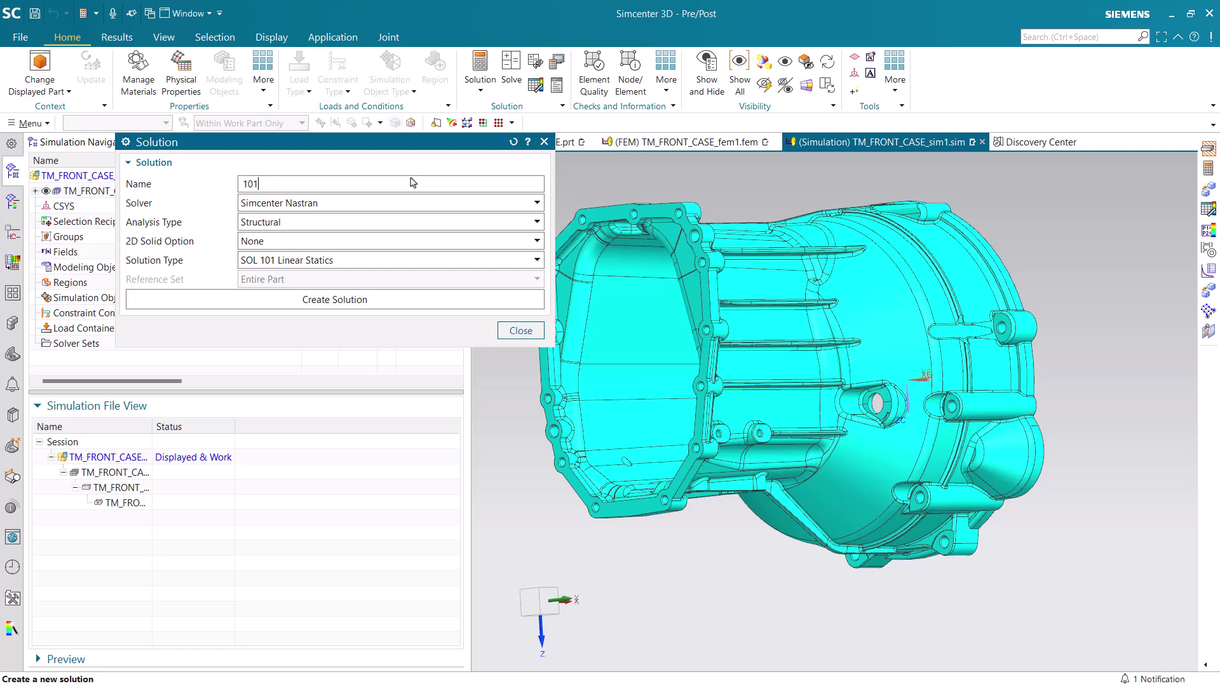
pyautogui.click(343, 299)
pyautogui.click(285, 404)
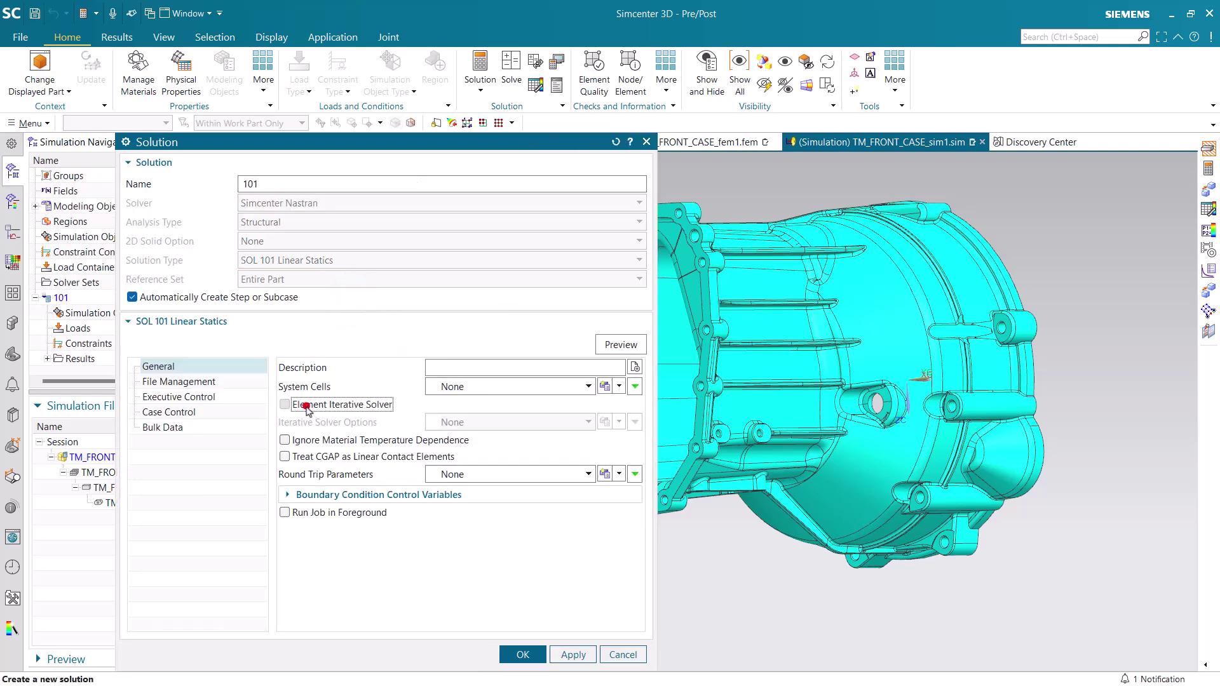
pyautogui.click(519, 656)
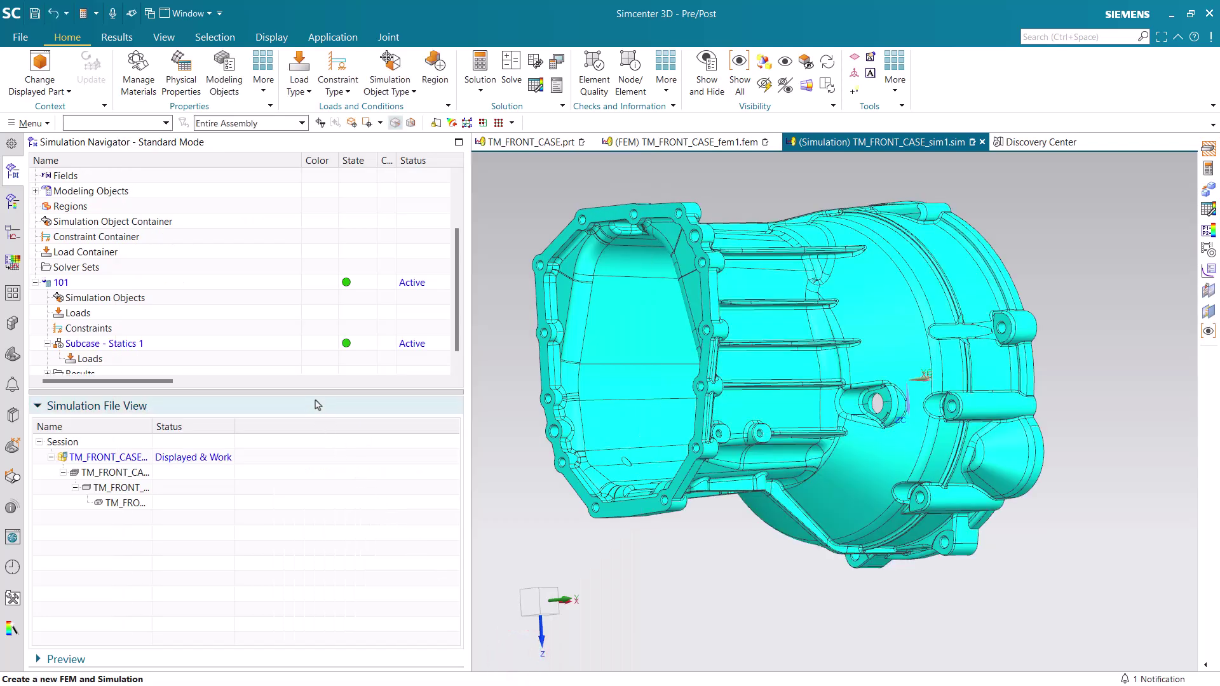
# Step: Apply a Fixed Translation Constraint to the case's large front flange face
pyautogui.moveTo(308, 393); pyautogui.dragTo(305, 439)
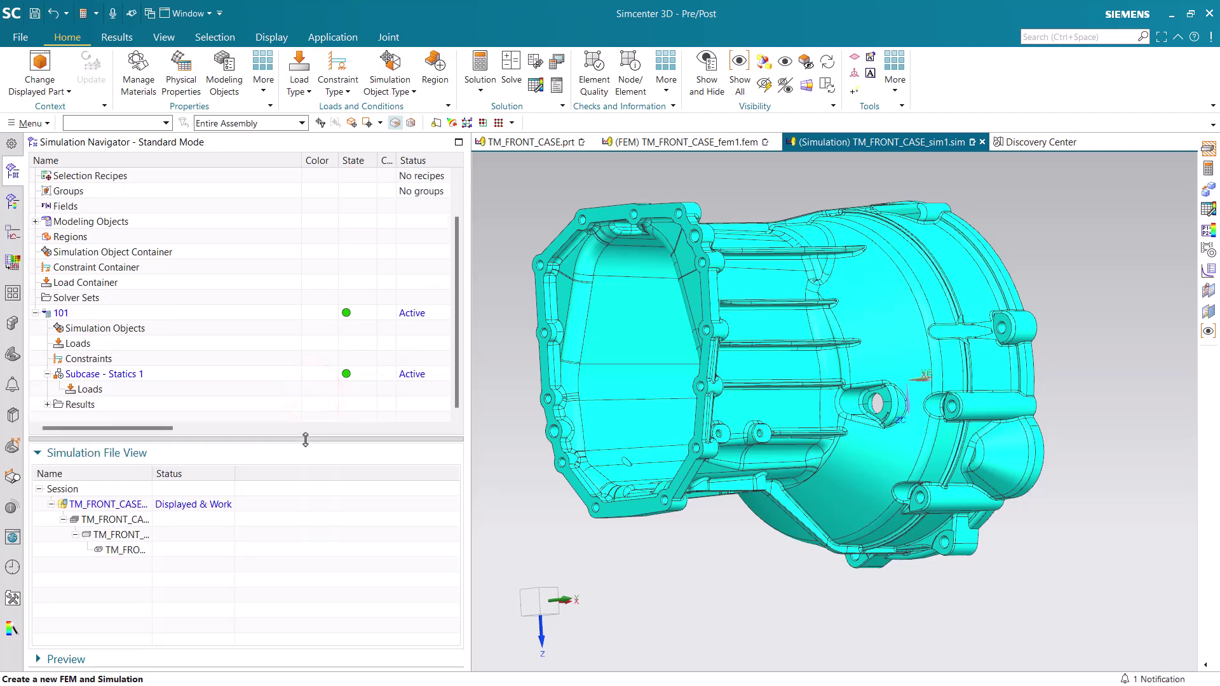
pyautogui.rightClick(100, 360)
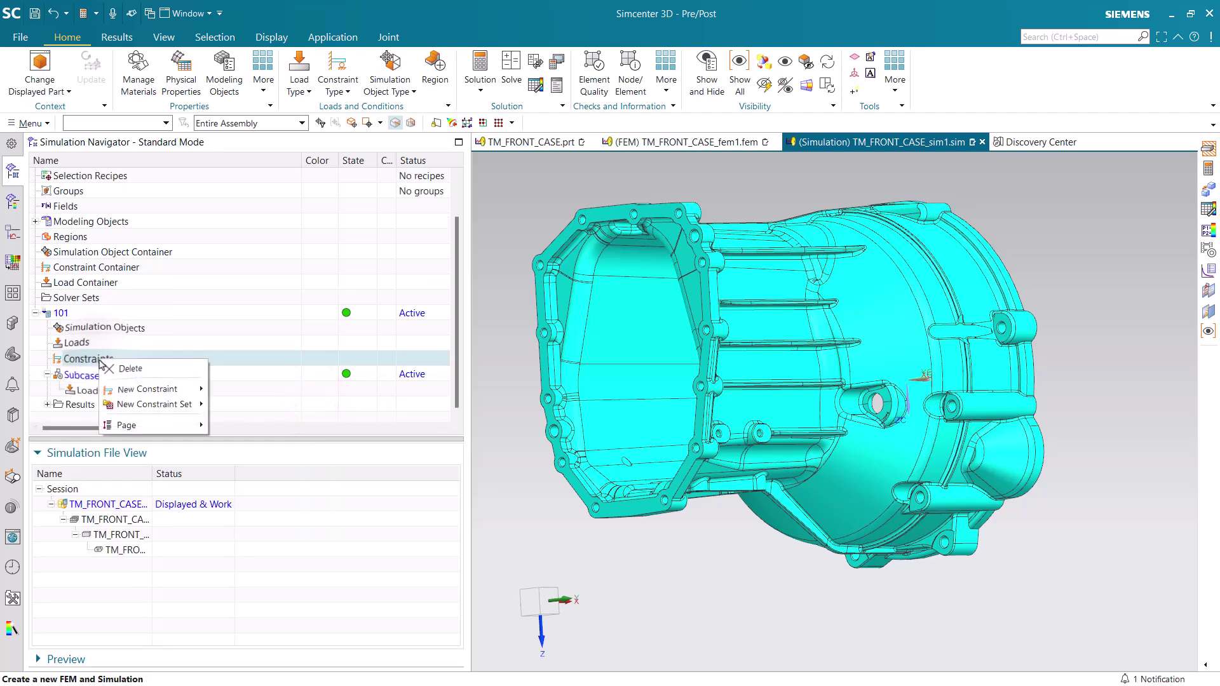
pyautogui.click(141, 389)
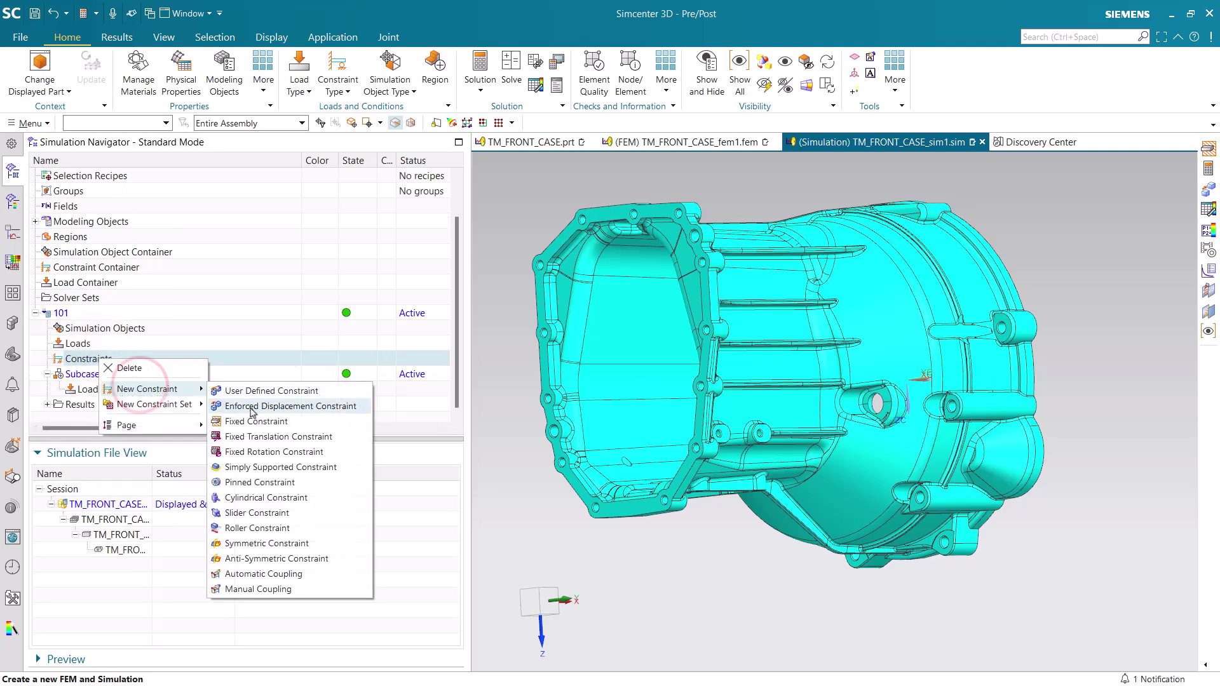
pyautogui.click(272, 437)
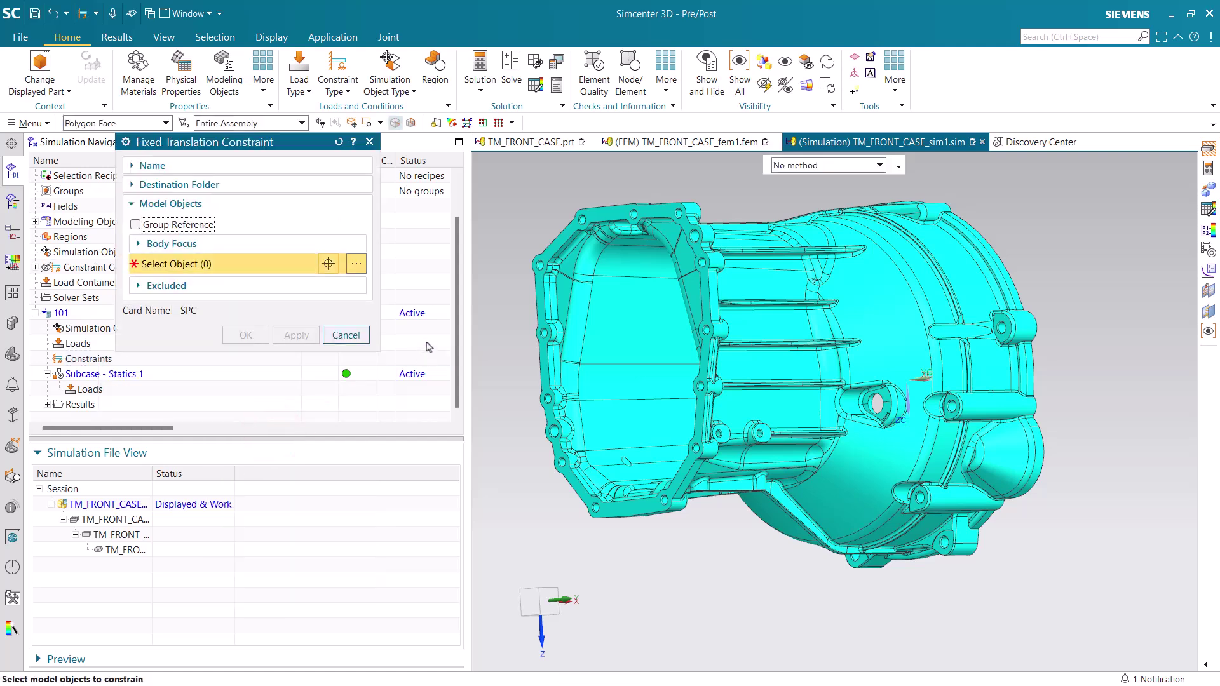
pyautogui.click(556, 235)
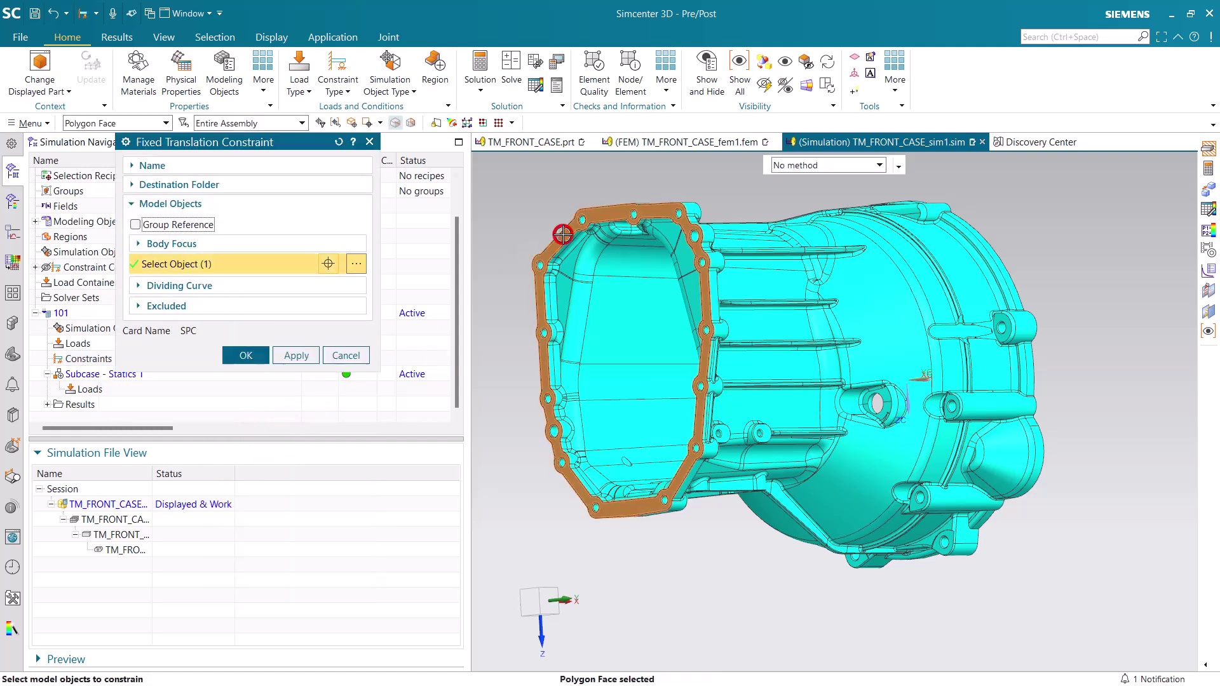
pyautogui.click(262, 362)
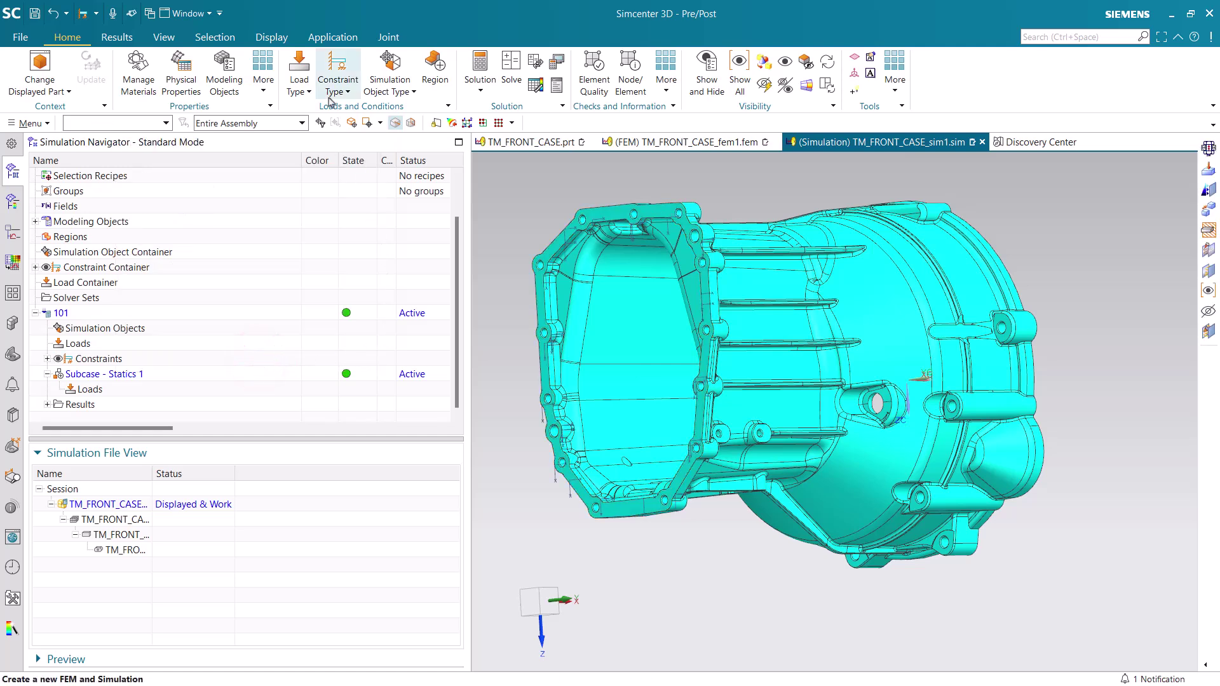
# Step: Apply a 1000 lbf Force along −YC to the flange face at the housing's opposite end
pyautogui.click(299, 83)
pyautogui.click(306, 123)
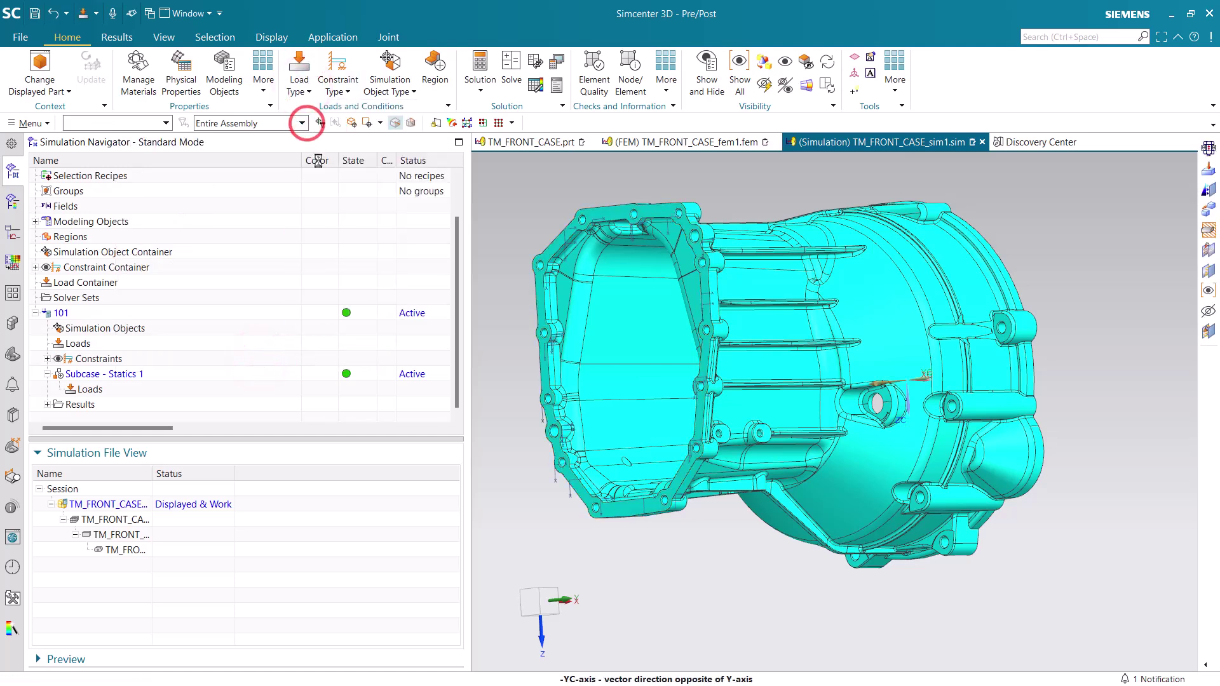
pyautogui.moveTo(786, 389); pyautogui.dragTo(720, 383, button='middle')
pyautogui.click(922, 242)
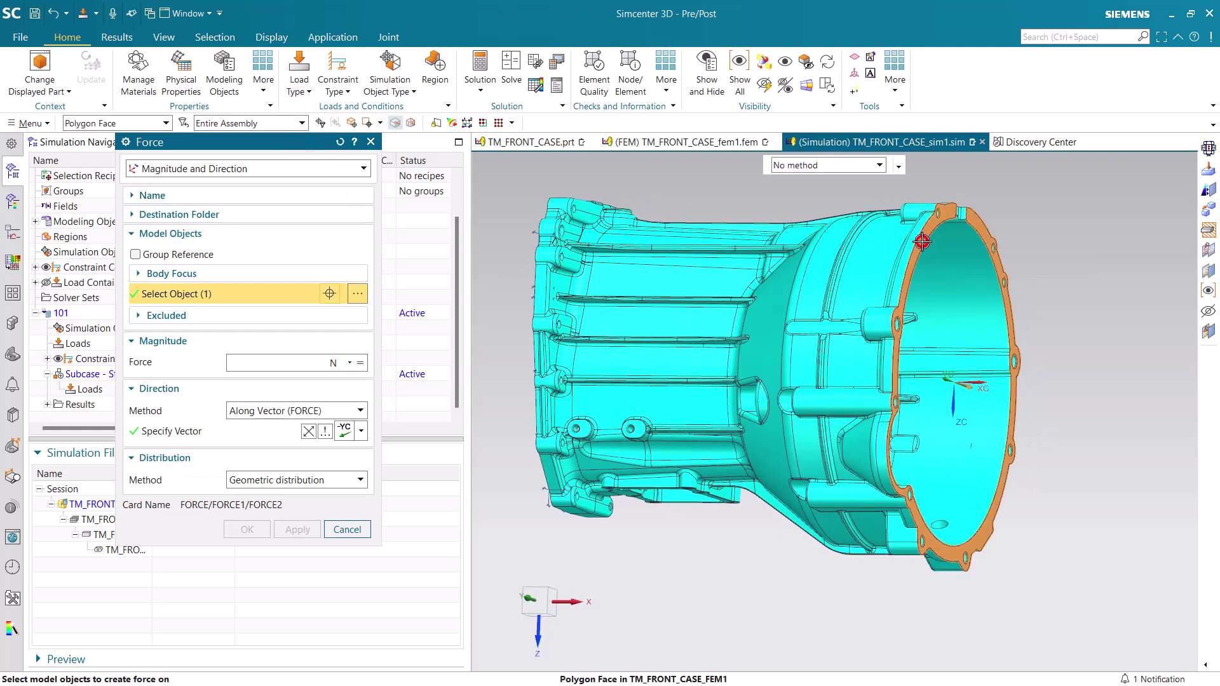
pyautogui.click(292, 362)
pyautogui.write('1000')
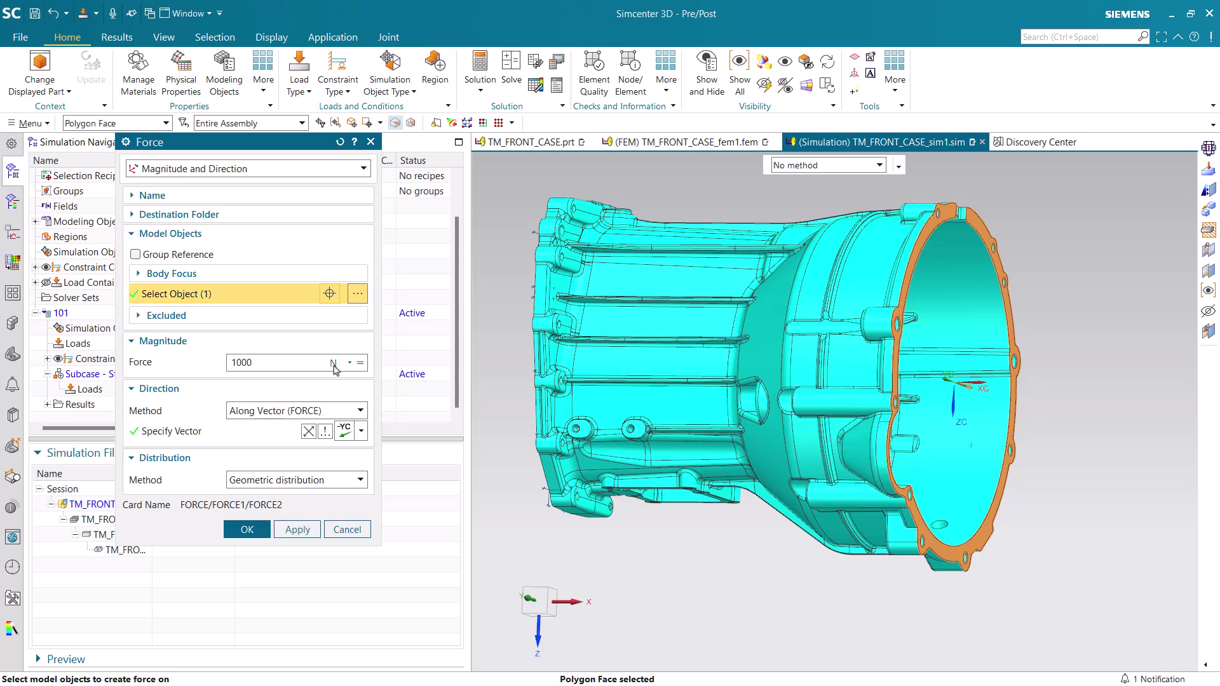
pyautogui.click(336, 364)
pyautogui.click(332, 400)
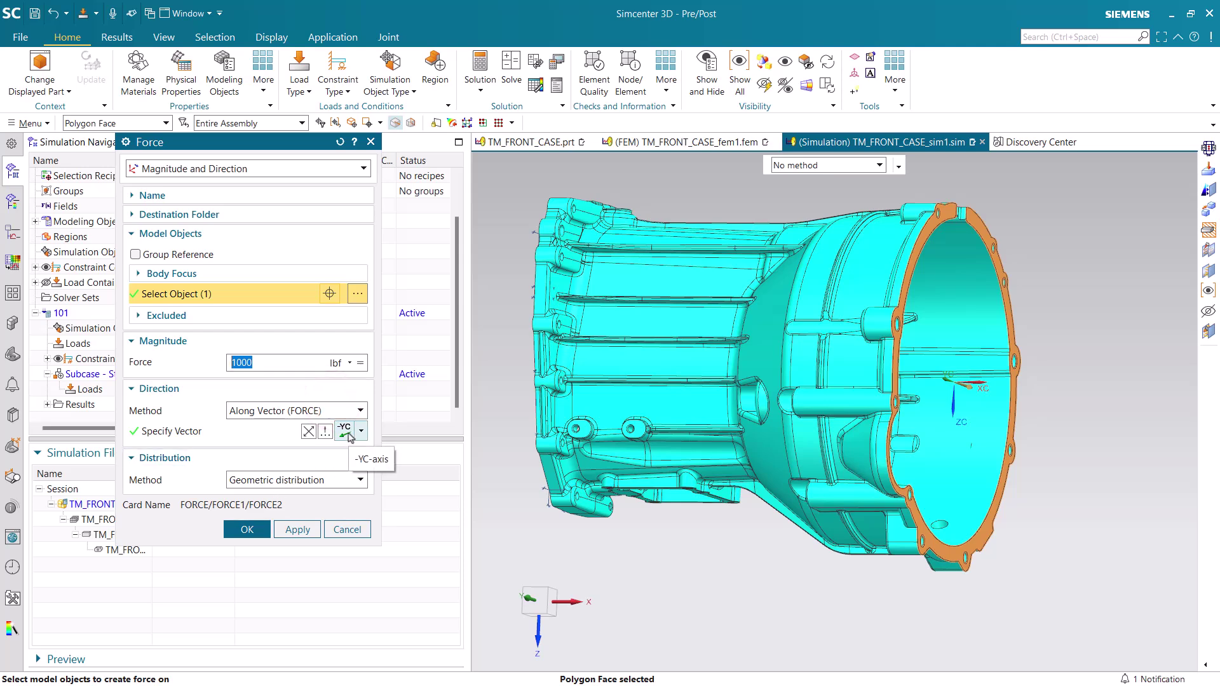
pyautogui.click(254, 529)
pyautogui.moveTo(553, 539); pyautogui.dragTo(621, 540, button='middle')
# Step: Mesh the case body with CTETRA(10) tetrahedra at automatic element size 6.84 mm
pyautogui.click(691, 143)
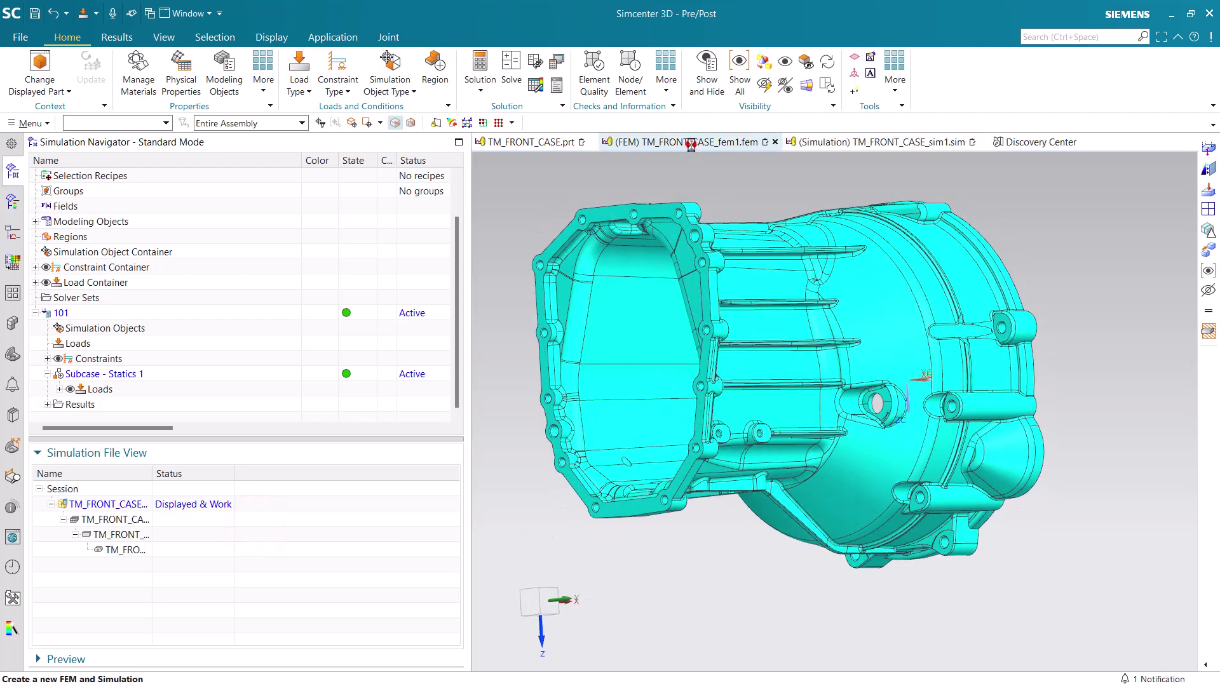
pyautogui.click(398, 74)
pyautogui.click(844, 339)
pyautogui.click(476, 305)
pyautogui.scroll(-5, 496, 302)
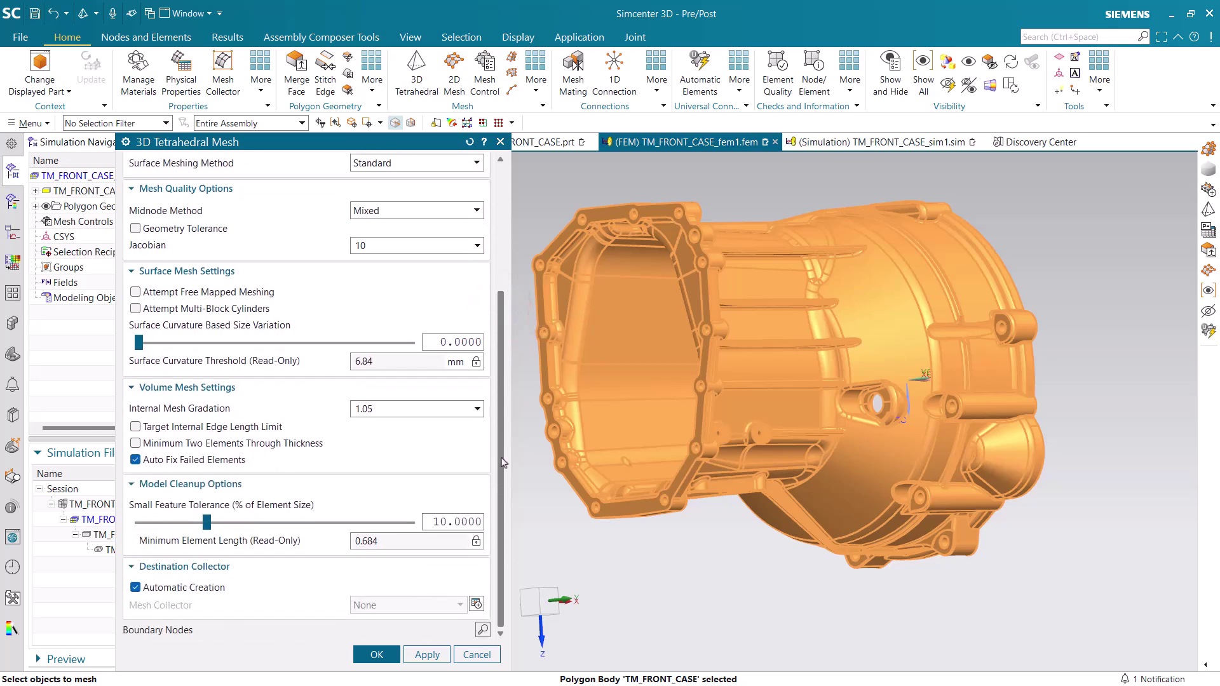
pyautogui.click(376, 654)
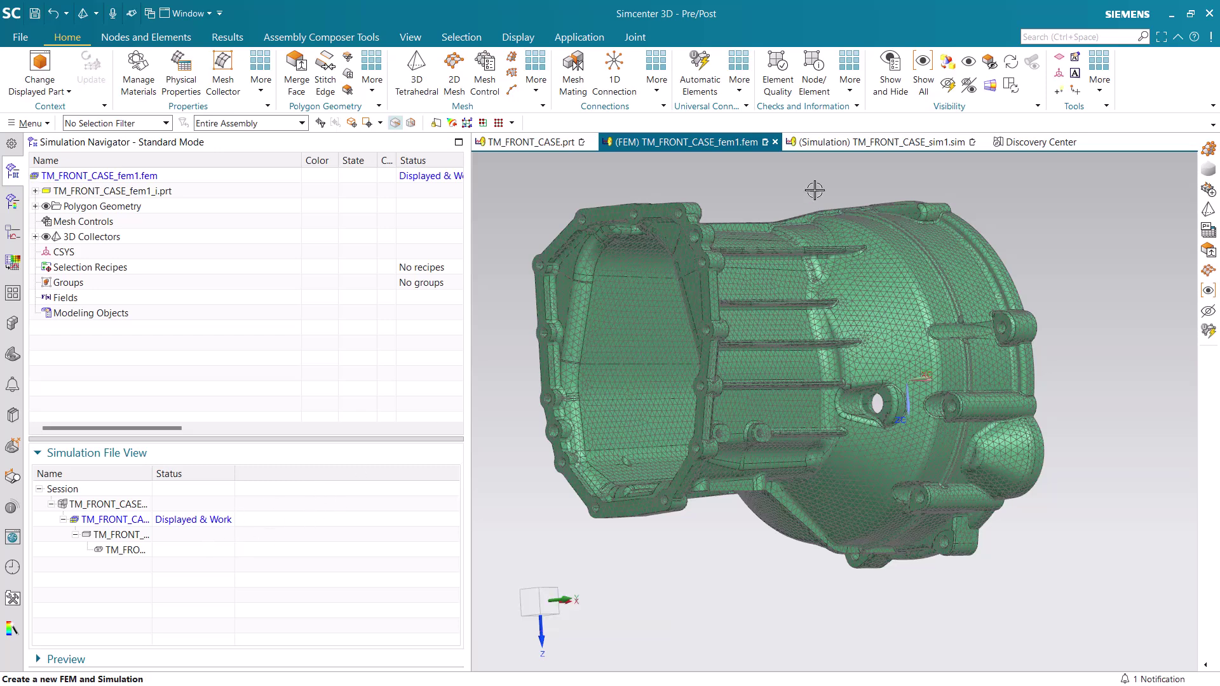
# Step: Solve solution 101 in Simcenter Nastran from the simulation file
pyautogui.click(890, 143)
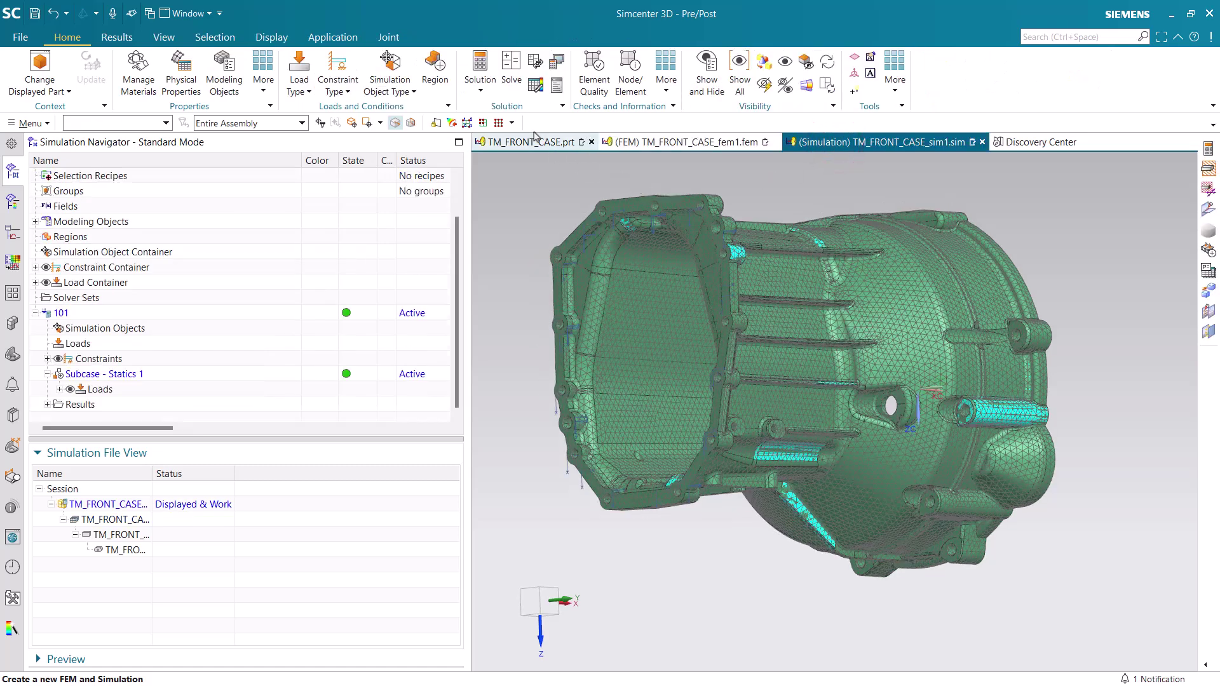
pyautogui.click(511, 67)
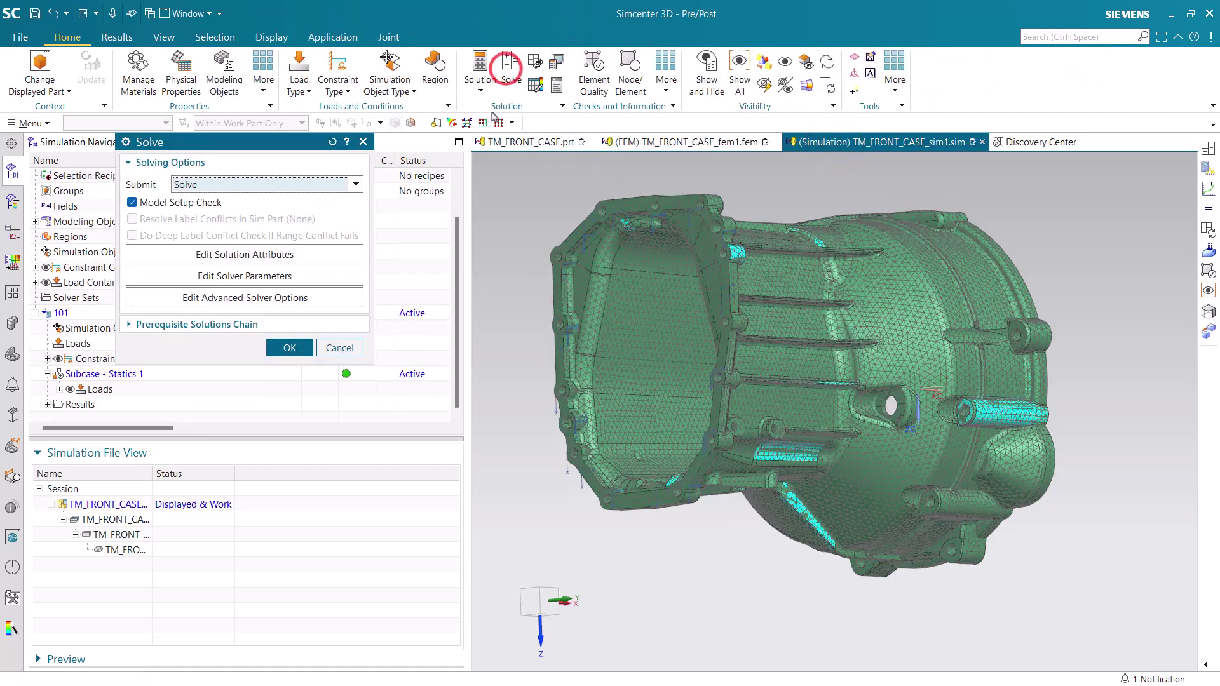
pyautogui.click(302, 349)
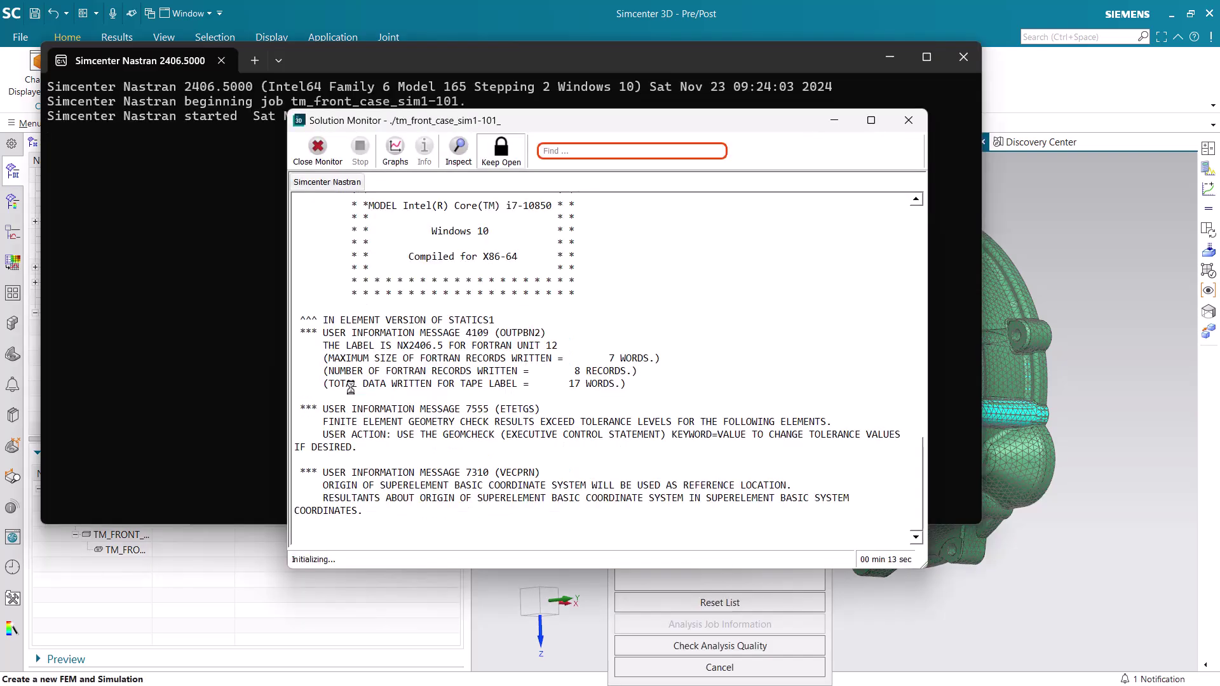
# Step: Show the Simcenter Nastran iterative solver convergence graph in the Solution Monitor
pyautogui.click(397, 162)
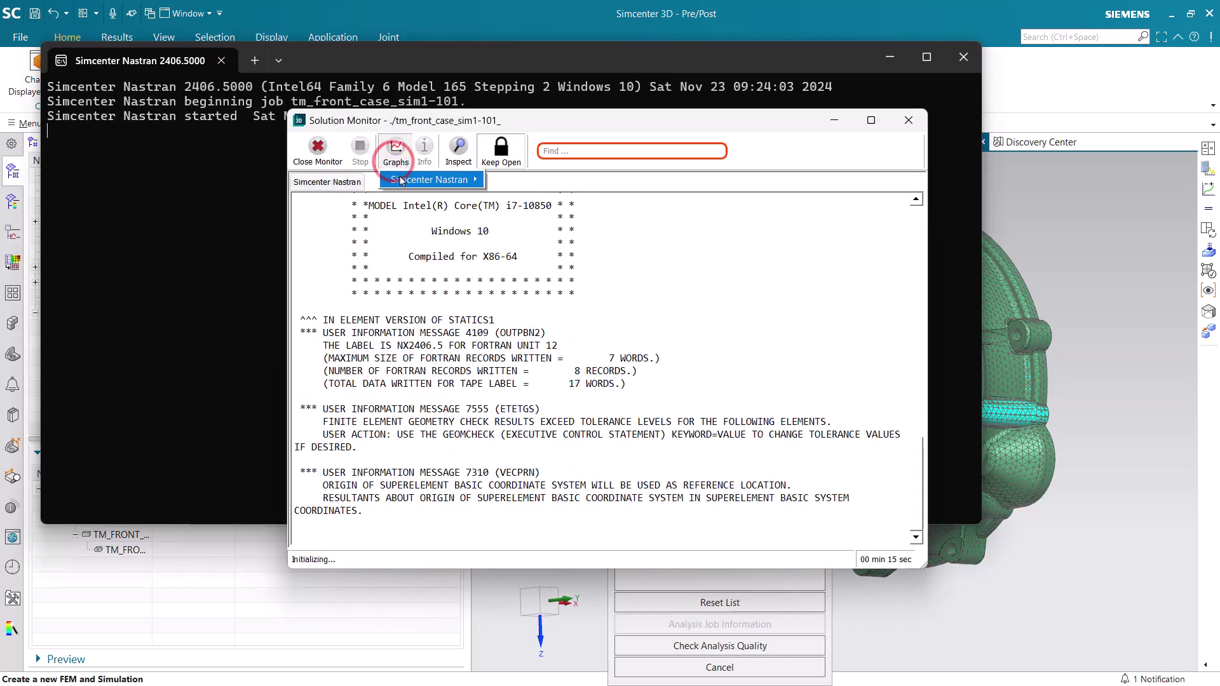
pyautogui.moveTo(439, 180)
pyautogui.click(523, 180)
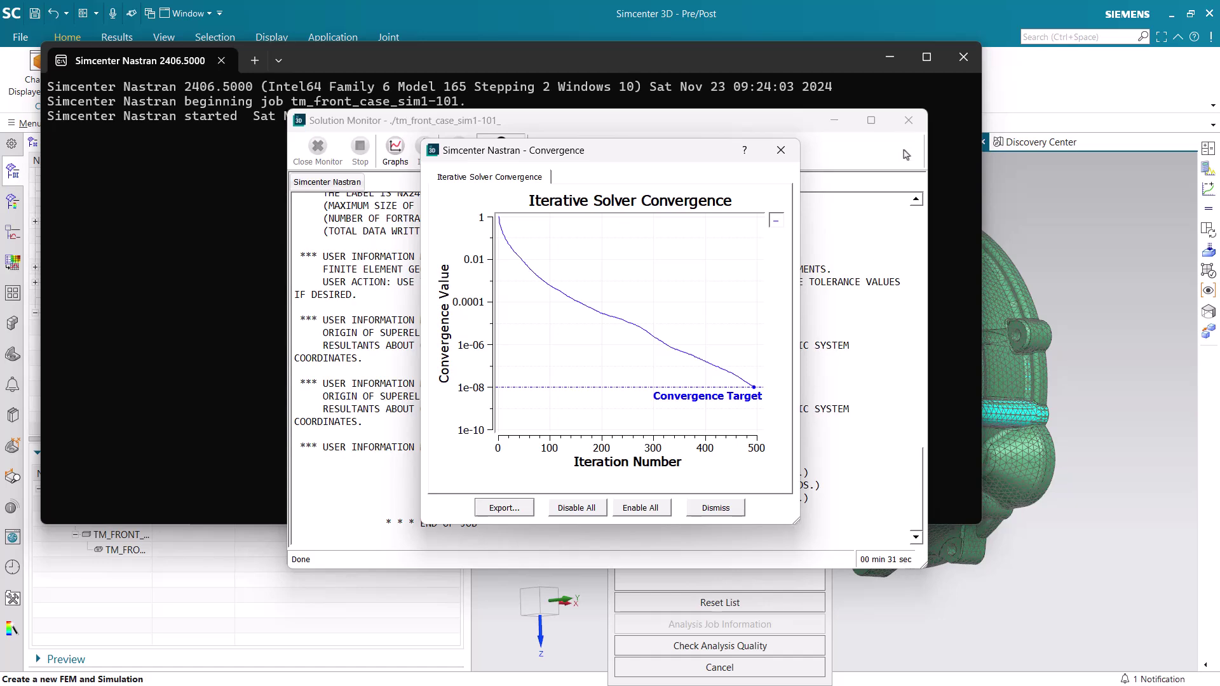
# Step: Close the job monitor and information windows, then load solution 101's Structural results
pyautogui.click(909, 120)
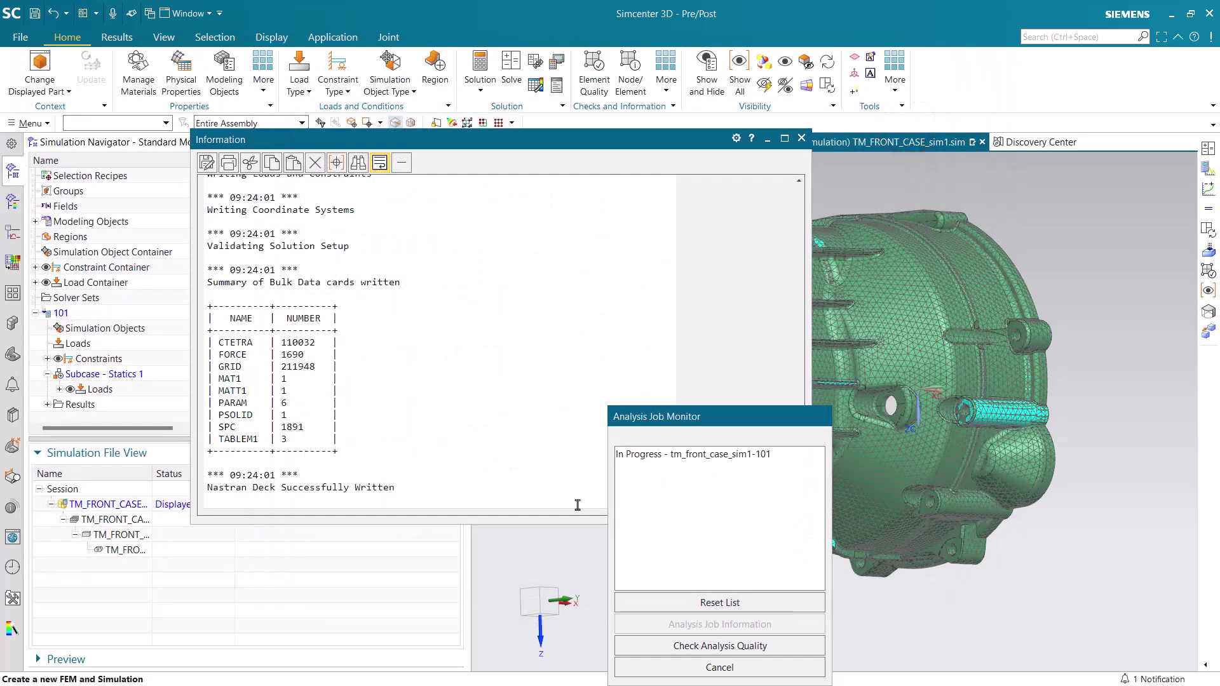
pyautogui.click(692, 667)
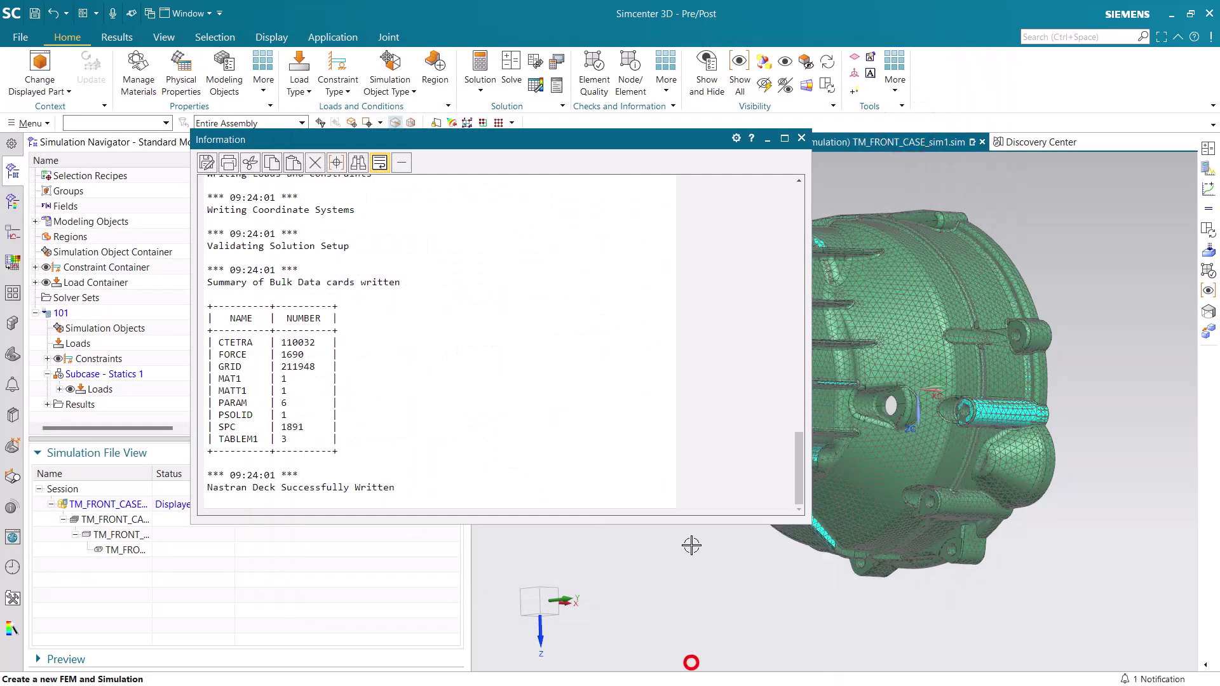
pyautogui.click(801, 139)
pyautogui.click(47, 404)
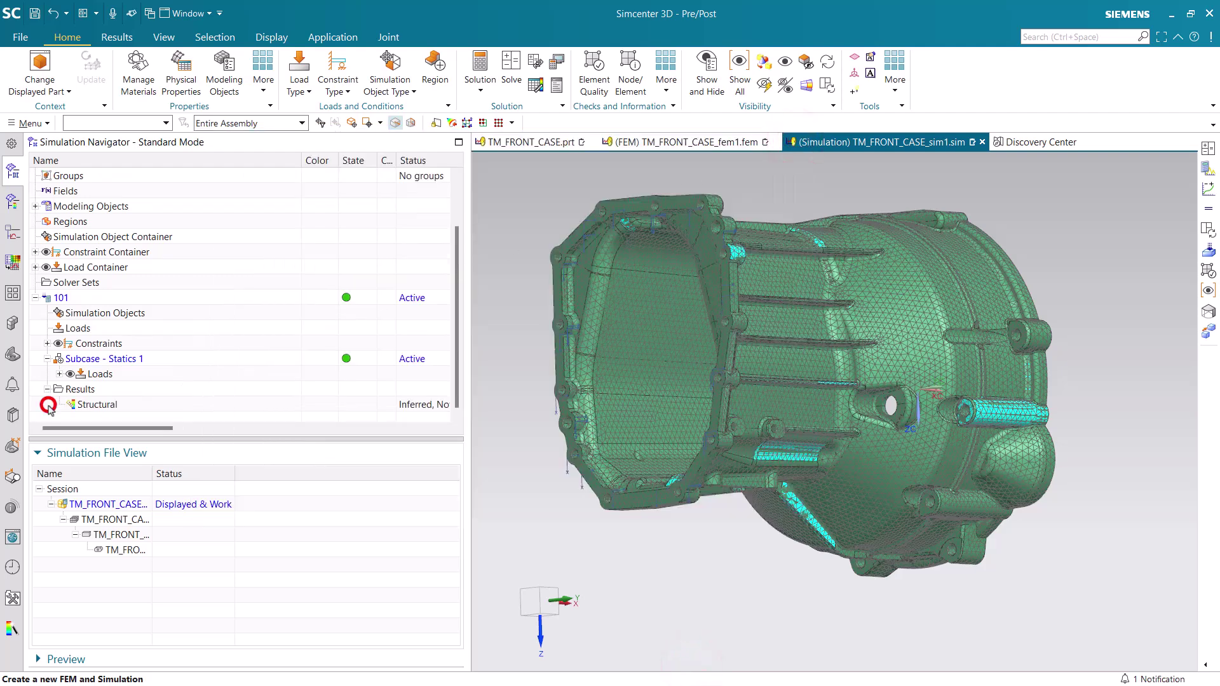
pyautogui.doubleClick(53, 407)
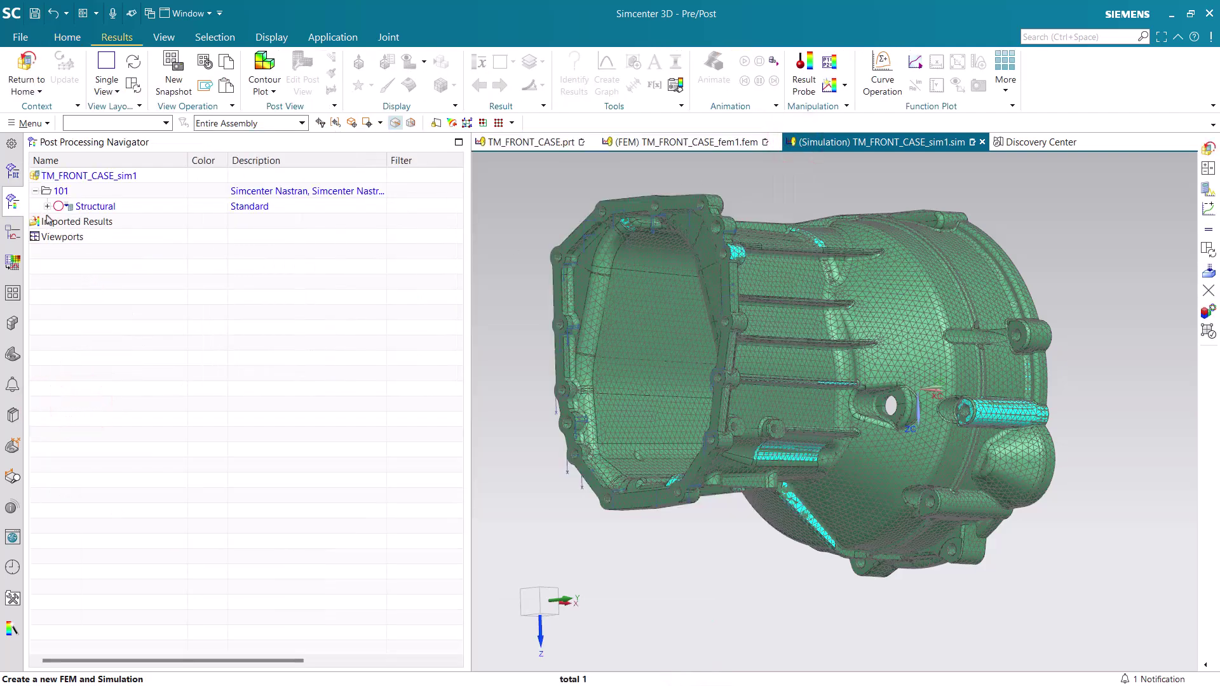
# Step: Plot the Displacement - Nodal result on the housing
pyautogui.click(47, 206)
pyautogui.doubleClick(99, 219)
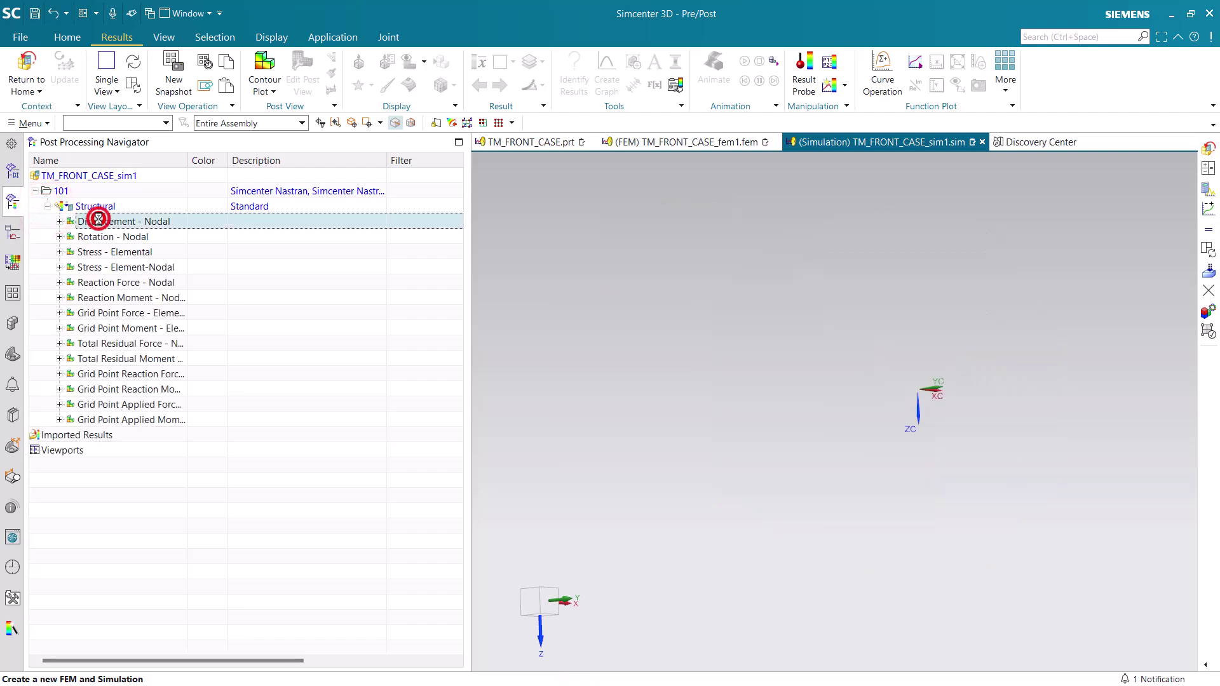
pyautogui.moveTo(797, 522); pyautogui.dragTo(496, 444, button='middle')
# Step: Review the 89.22 MPa von Mises stress contour, then return to nodal displacement (0.2820946 mm peak)
pyautogui.doubleClick(108, 267)
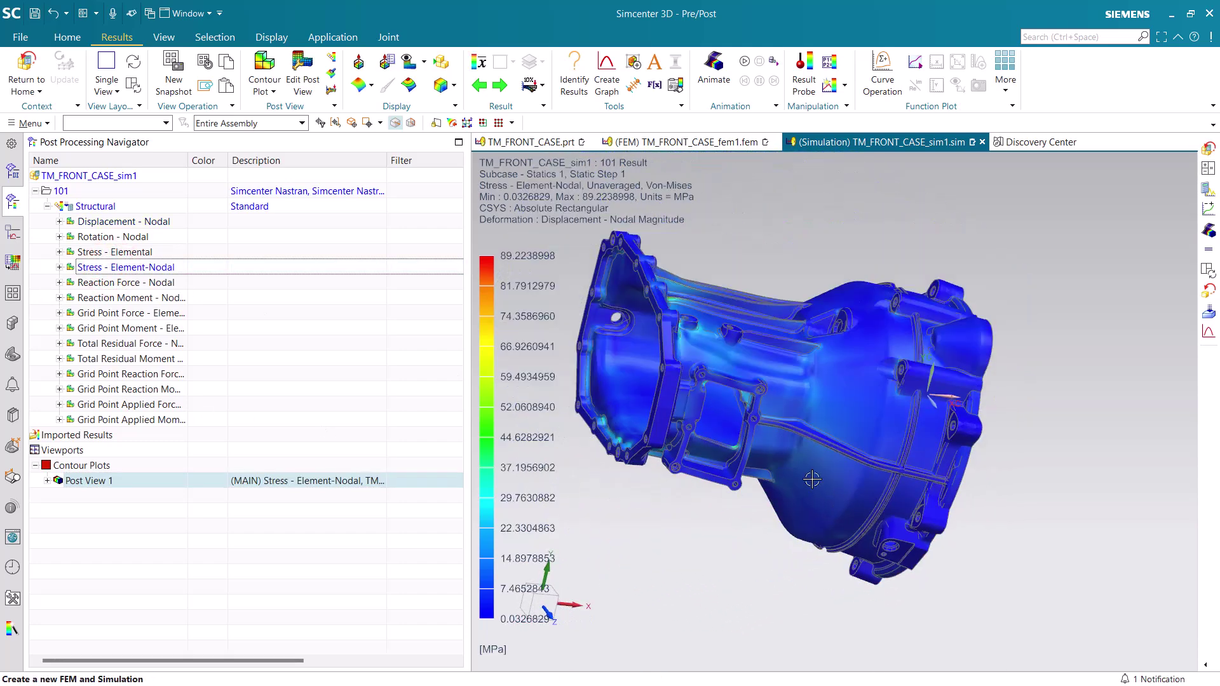
pyautogui.moveTo(812, 480)
pyautogui.mouseDown(button='middle')
pyautogui.moveTo(821, 516)
pyautogui.moveTo(799, 478)
pyautogui.moveTo(817, 395)
pyautogui.mouseUp(button='middle')
pyautogui.scroll(5, 817, 394)
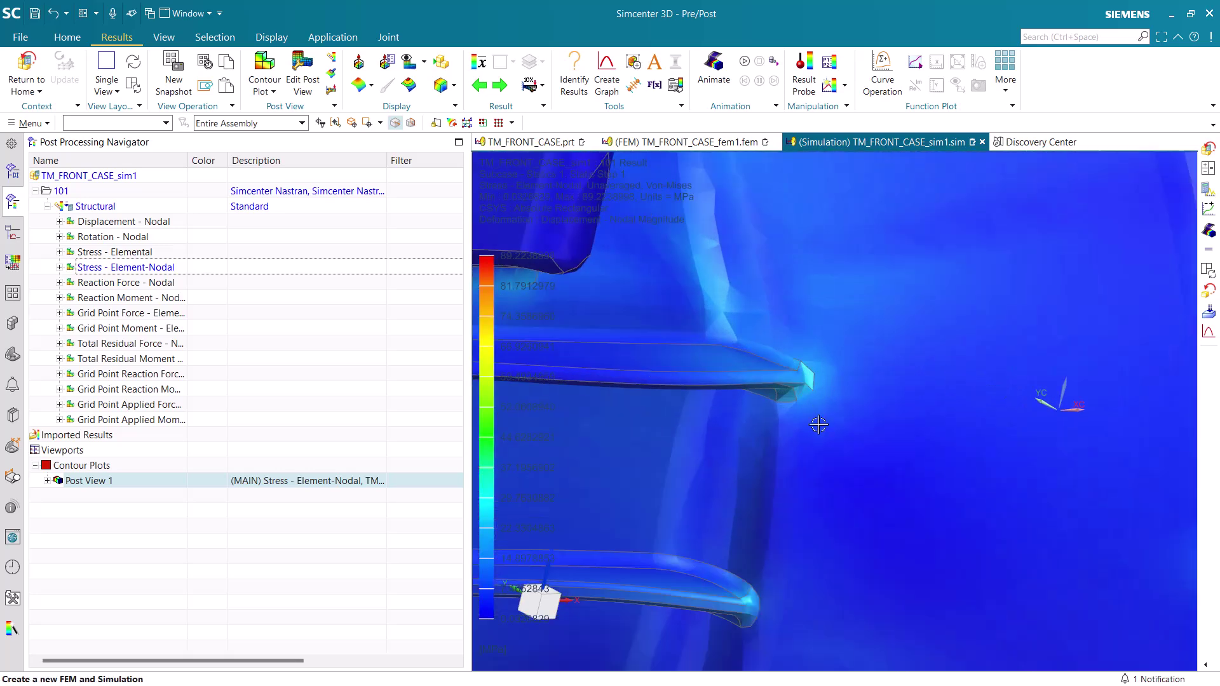
pyautogui.scroll(-3, 822, 430)
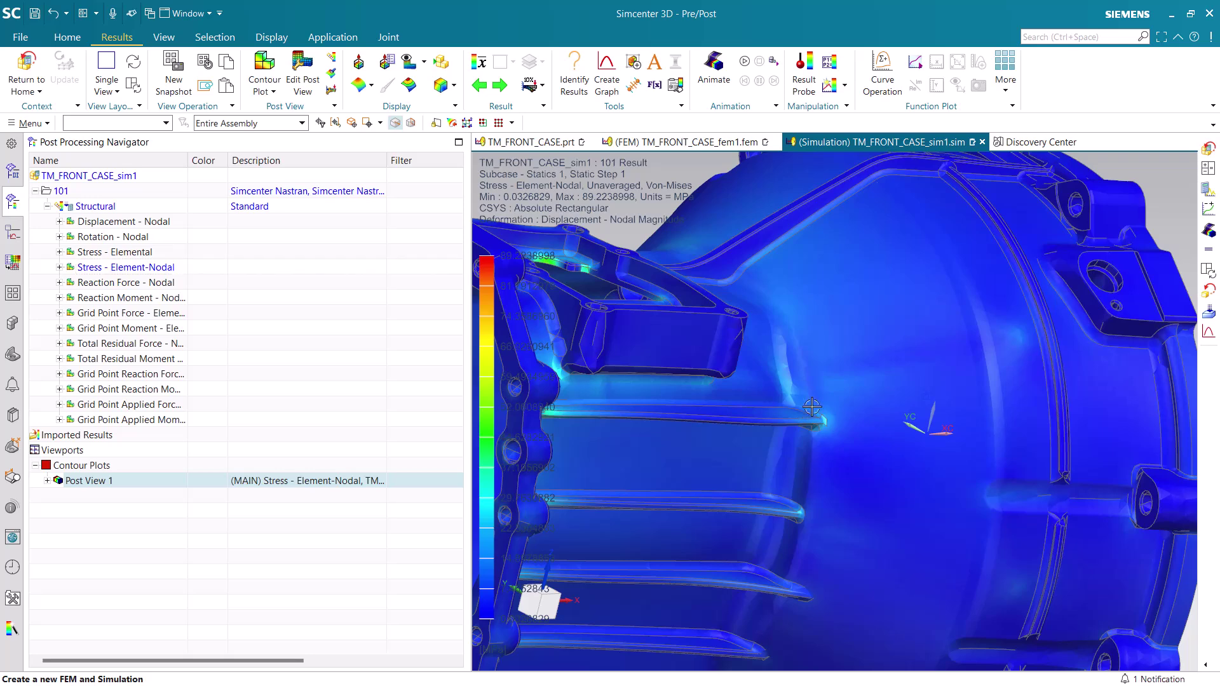
pyautogui.doubleClick(124, 222)
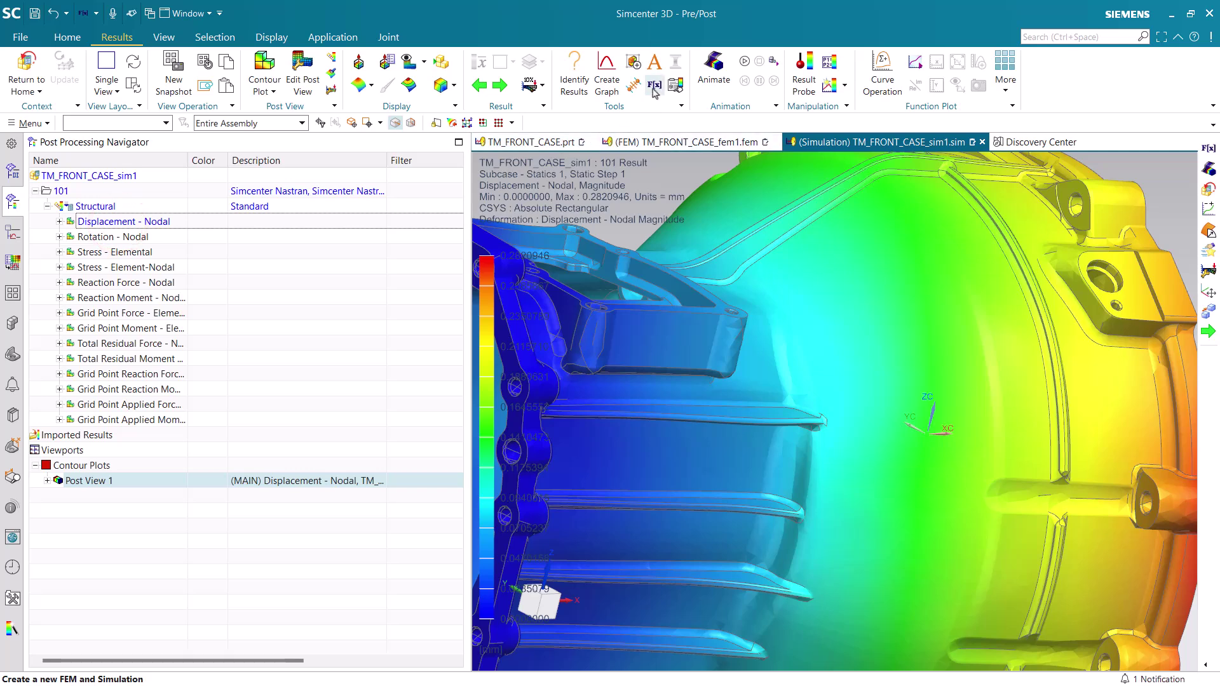
# Step: Define a Nodal Displacement Table field from the displacement result with a 3-D General dependent domain
pyautogui.click(655, 85)
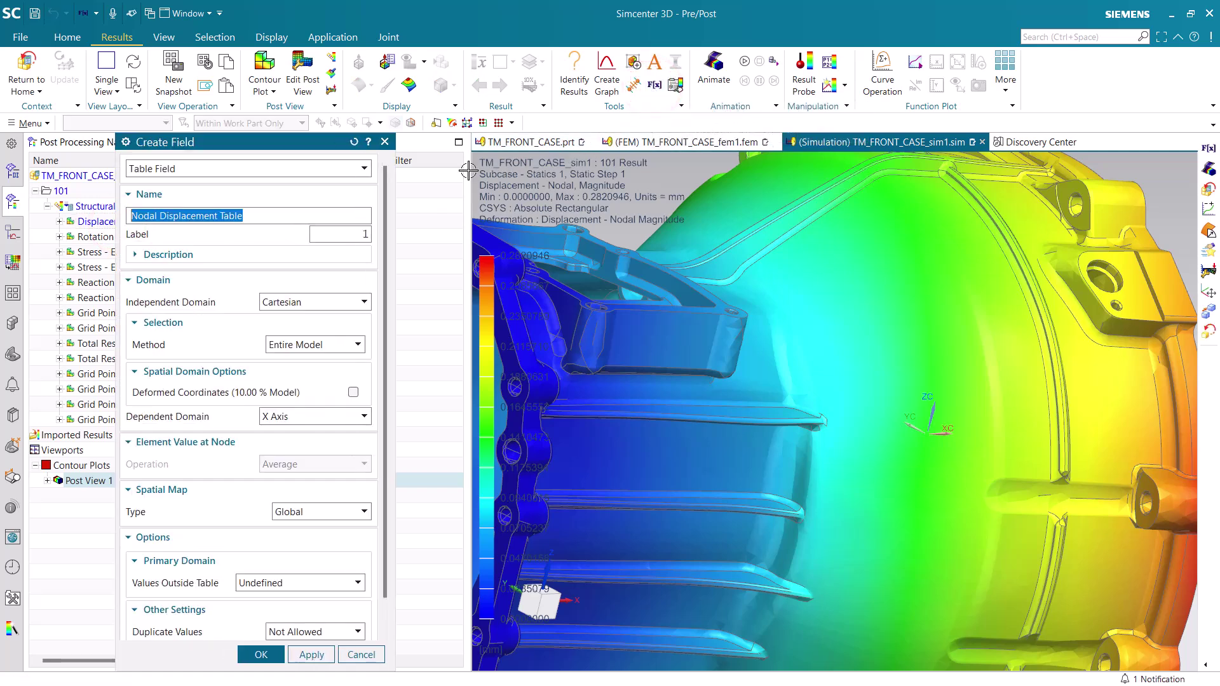
pyautogui.moveTo(307, 141); pyautogui.dragTo(631, 89)
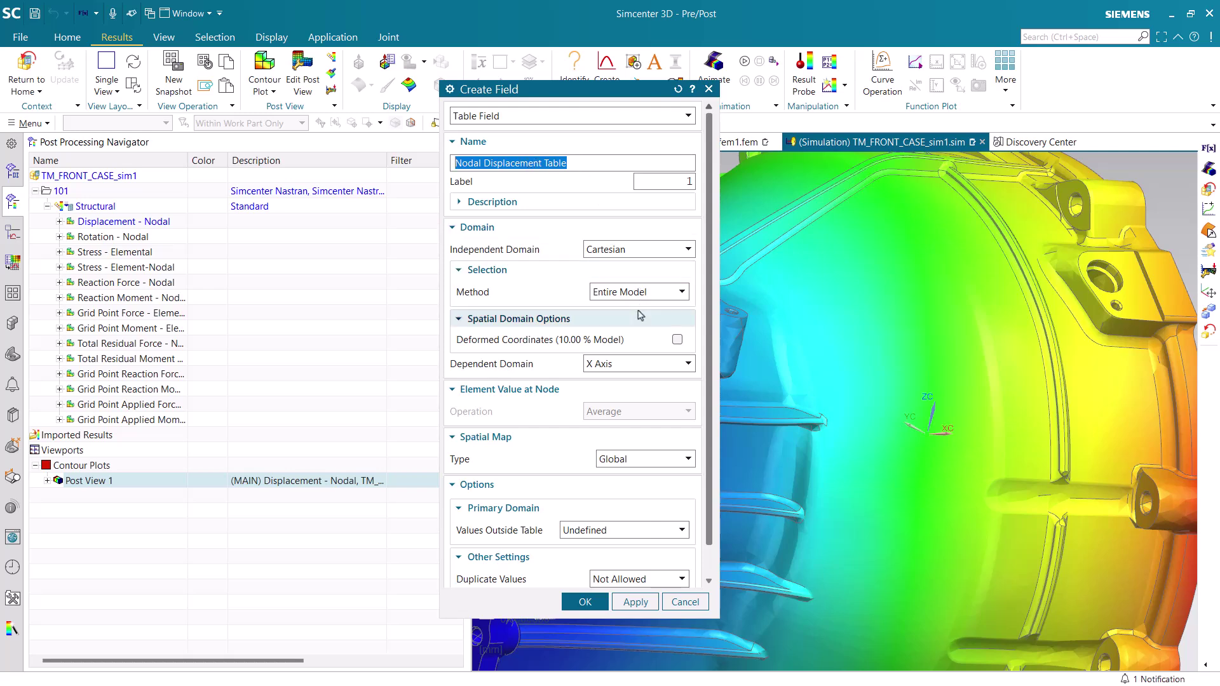
pyautogui.click(636, 365)
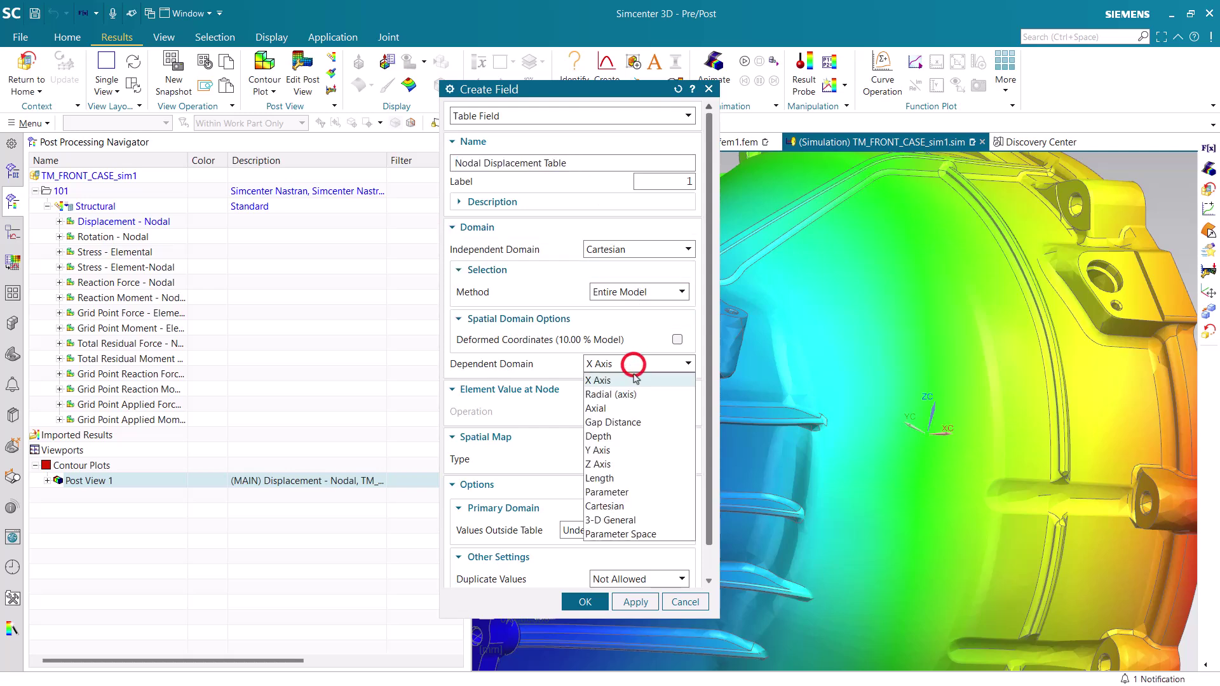
pyautogui.click(651, 525)
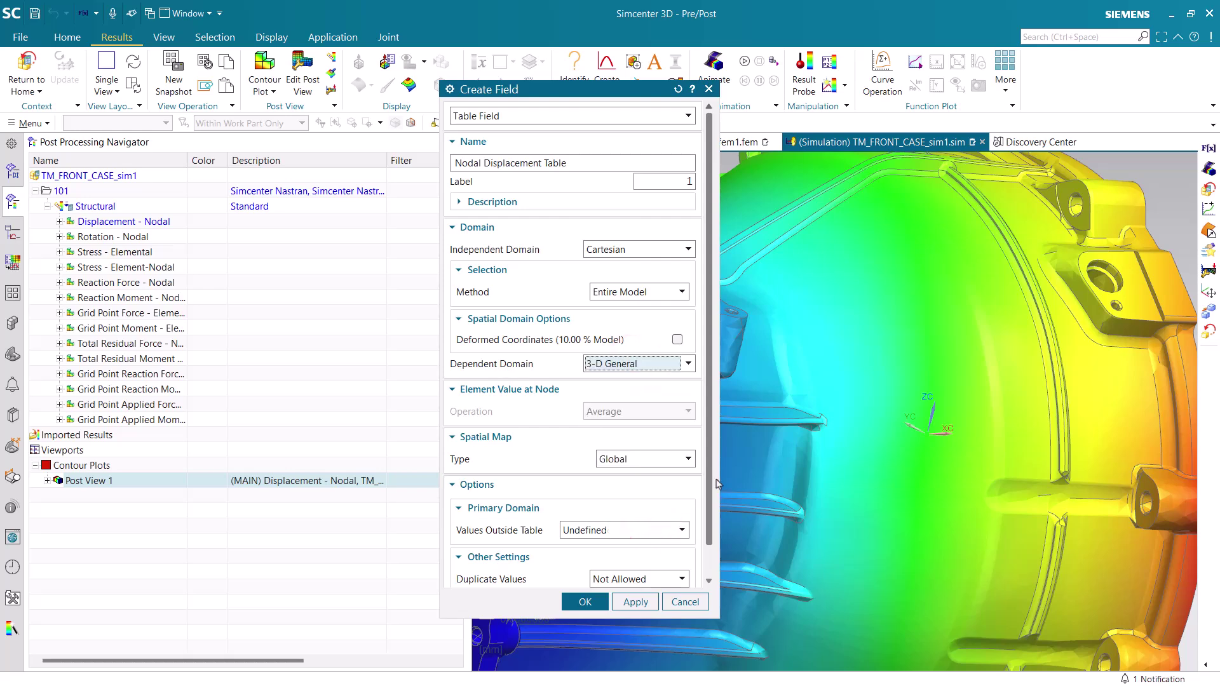
pyautogui.scroll(-1, 713, 487)
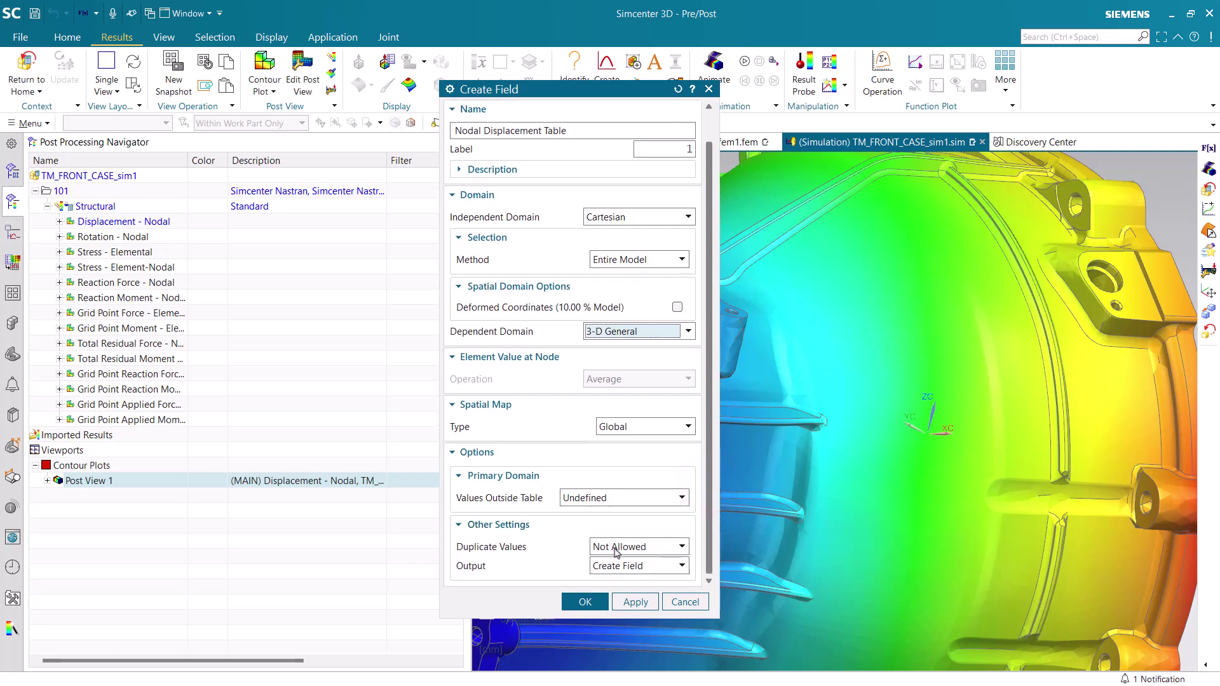
# Step: Create the Nodal Displacement Table field and open it for editing under Fields
pyautogui.click(587, 602)
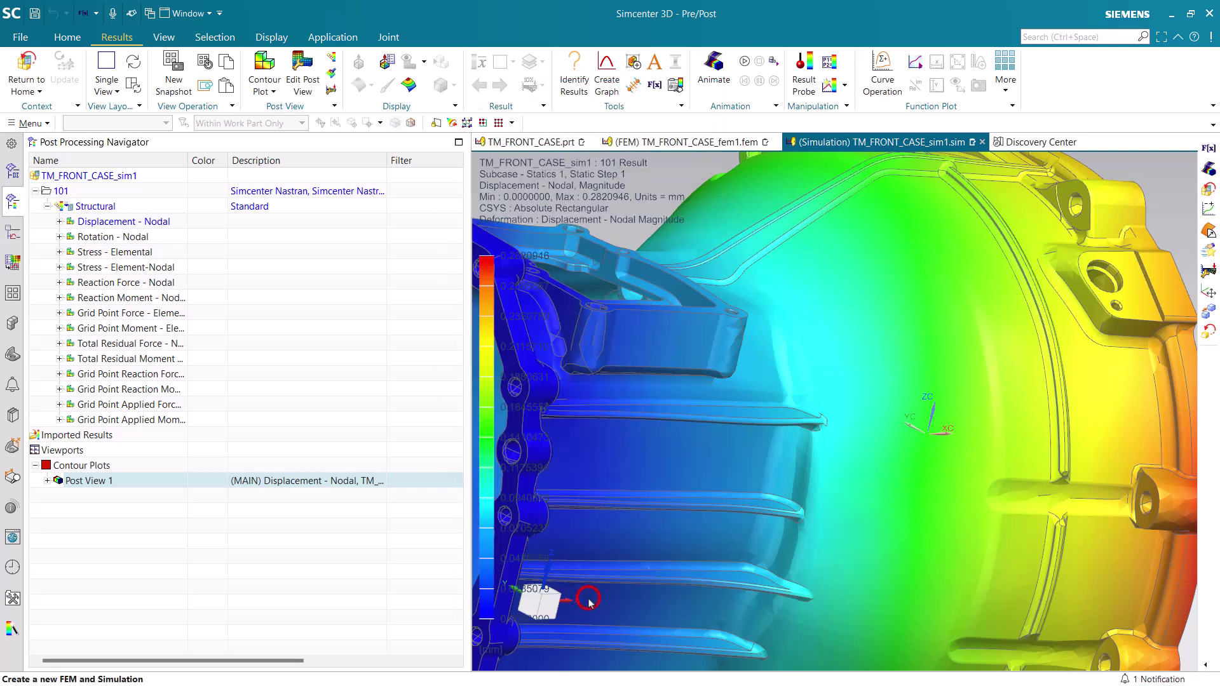
pyautogui.click(15, 182)
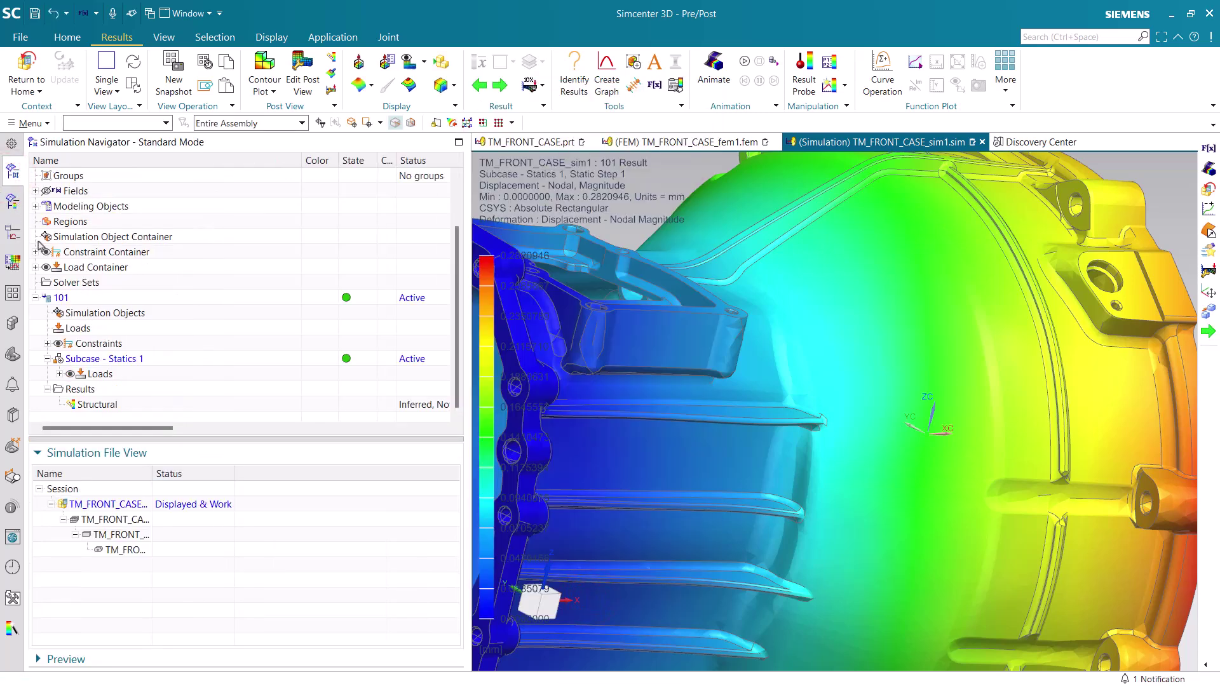
pyautogui.click(36, 191)
pyautogui.click(131, 206)
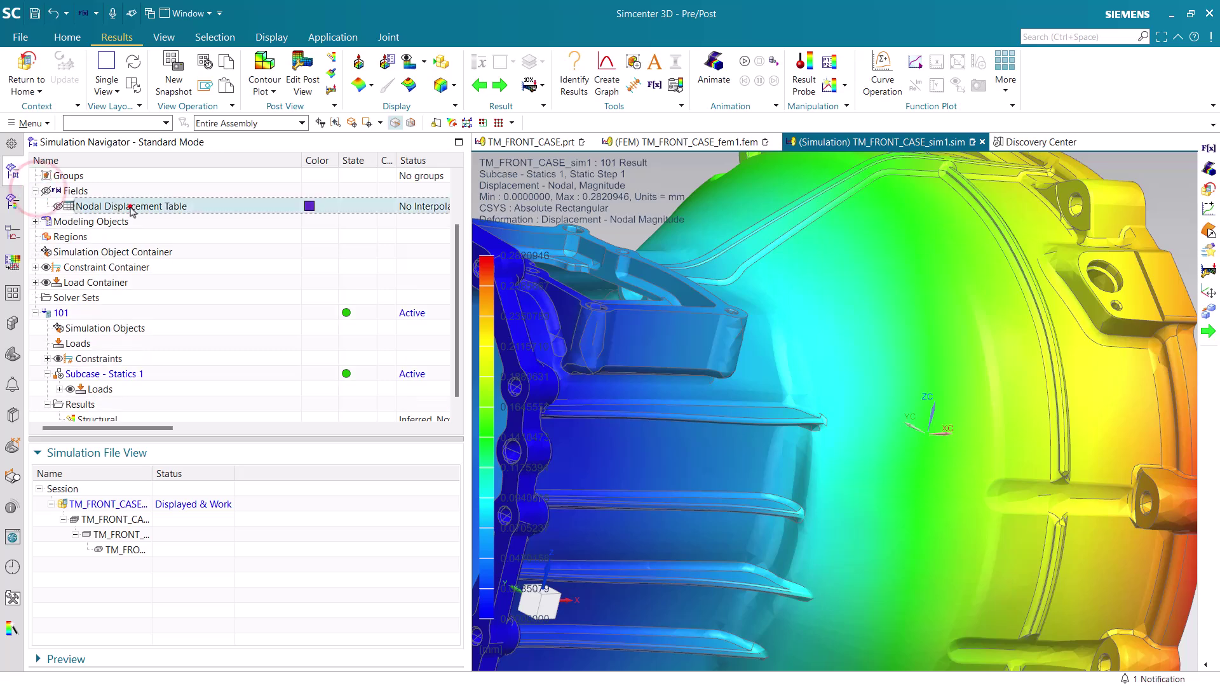
pyautogui.rightClick(134, 211)
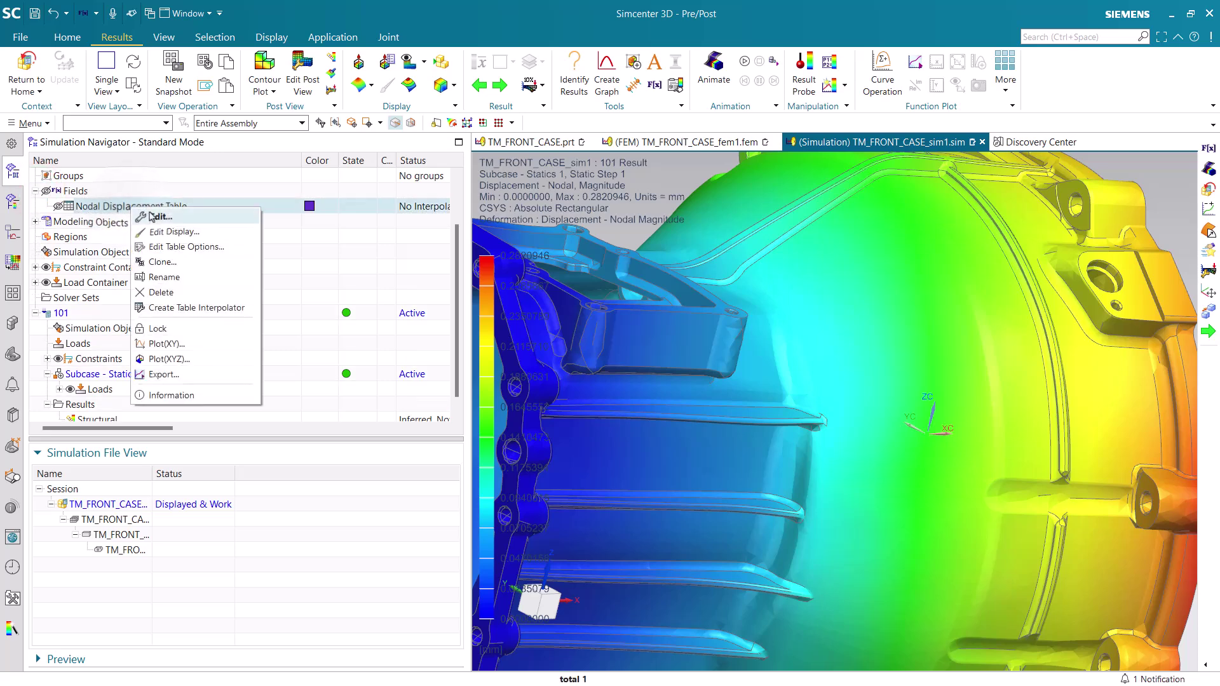
pyautogui.click(149, 216)
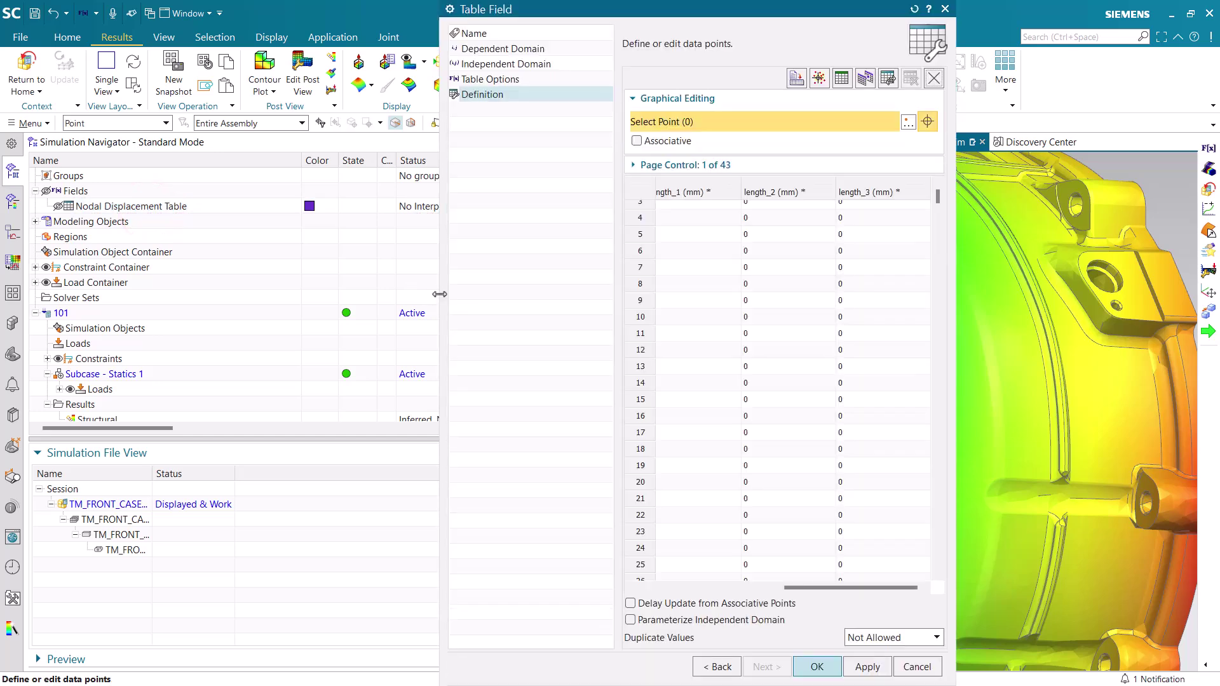
# Step: Widen the table, page through its 43 pages of data points to page 30, then cancel
pyautogui.moveTo(439, 294); pyautogui.dragTo(178, 288)
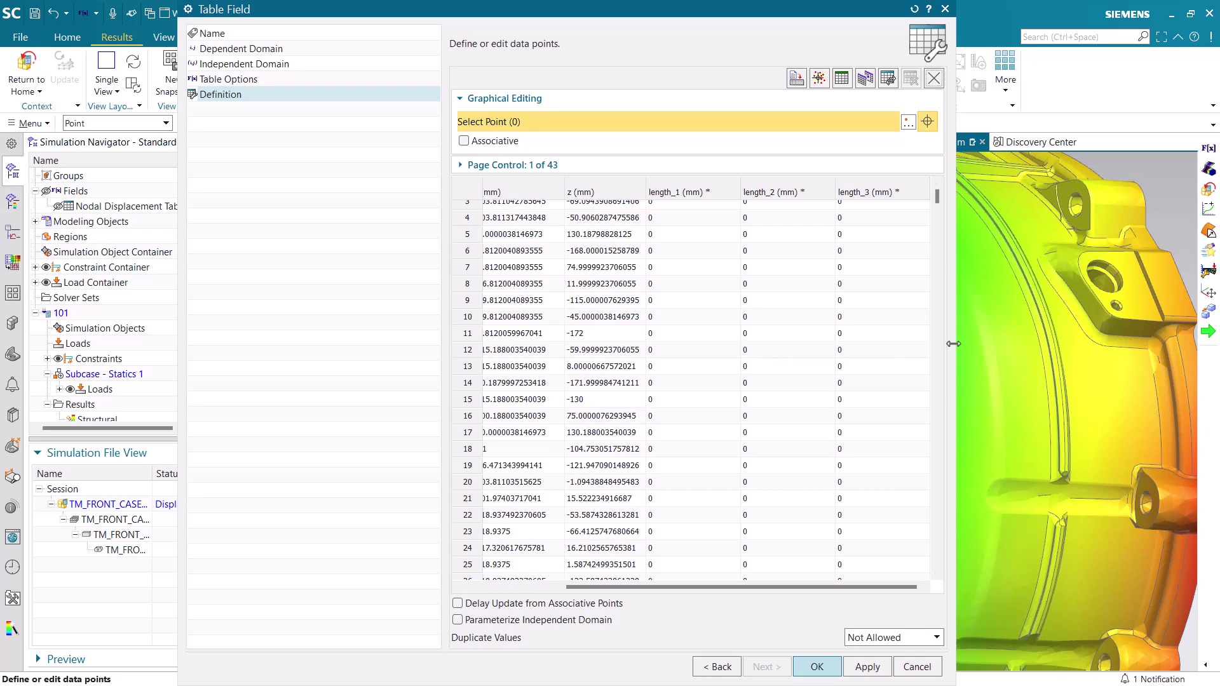
pyautogui.moveTo(953, 343); pyautogui.dragTo(1155, 344)
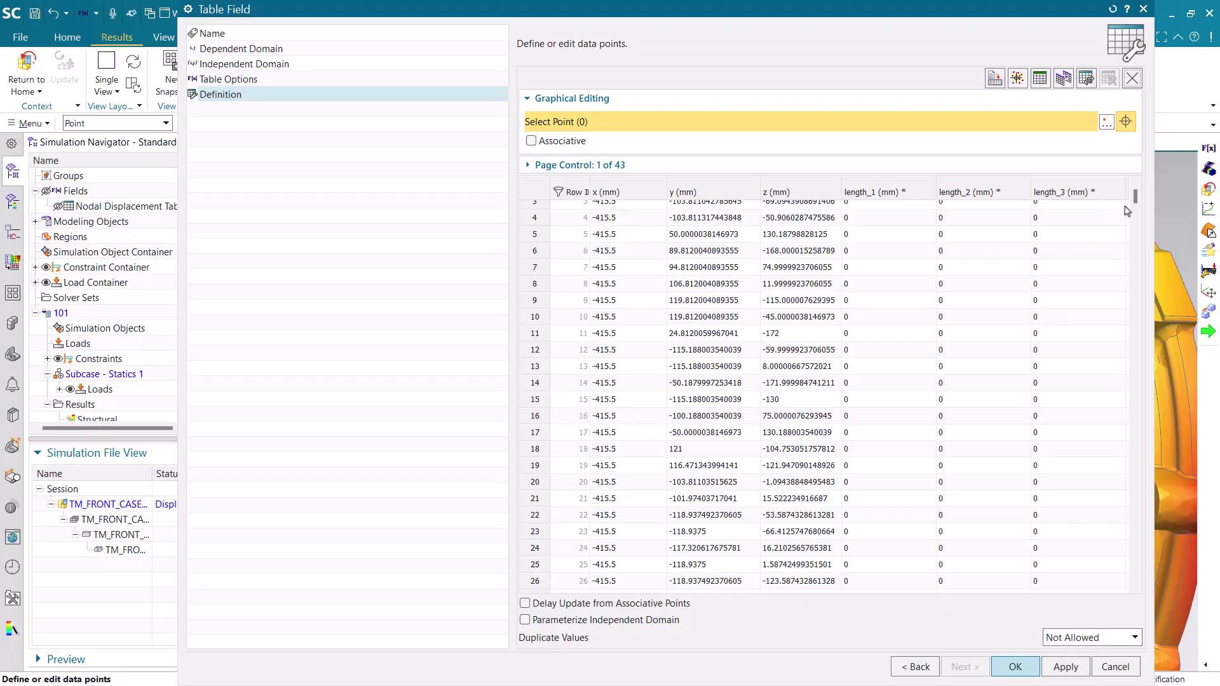
pyautogui.moveTo(1136, 201); pyautogui.dragTo(1143, 335)
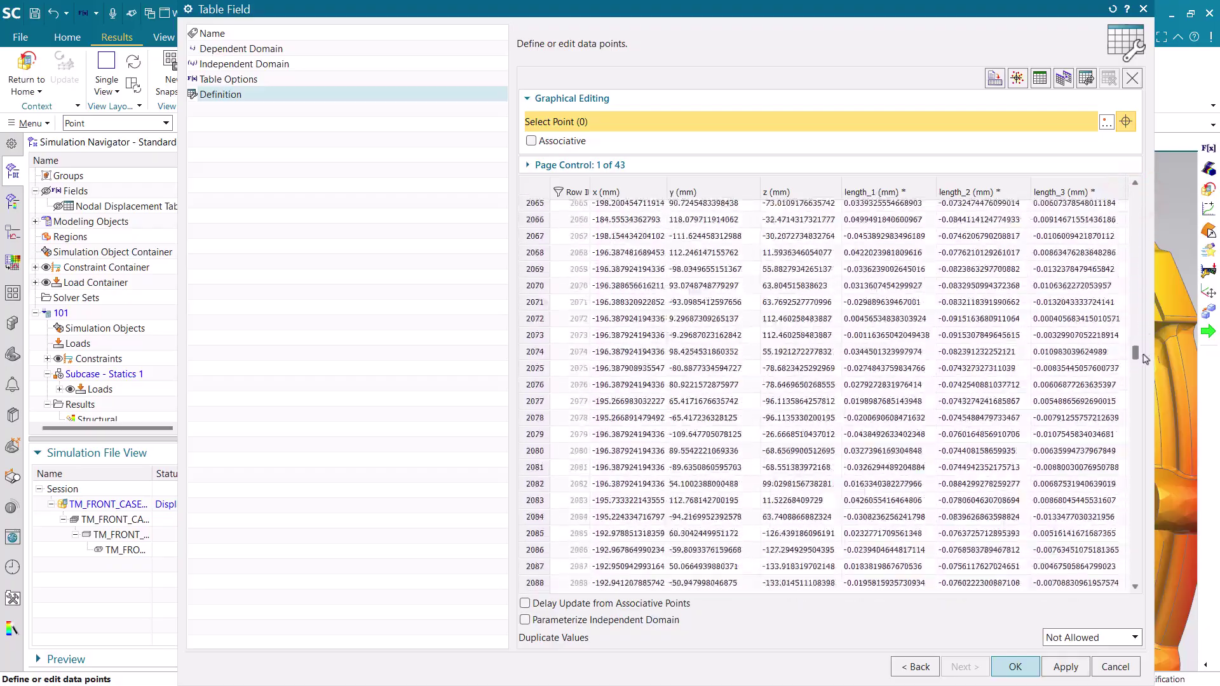
pyautogui.click(596, 167)
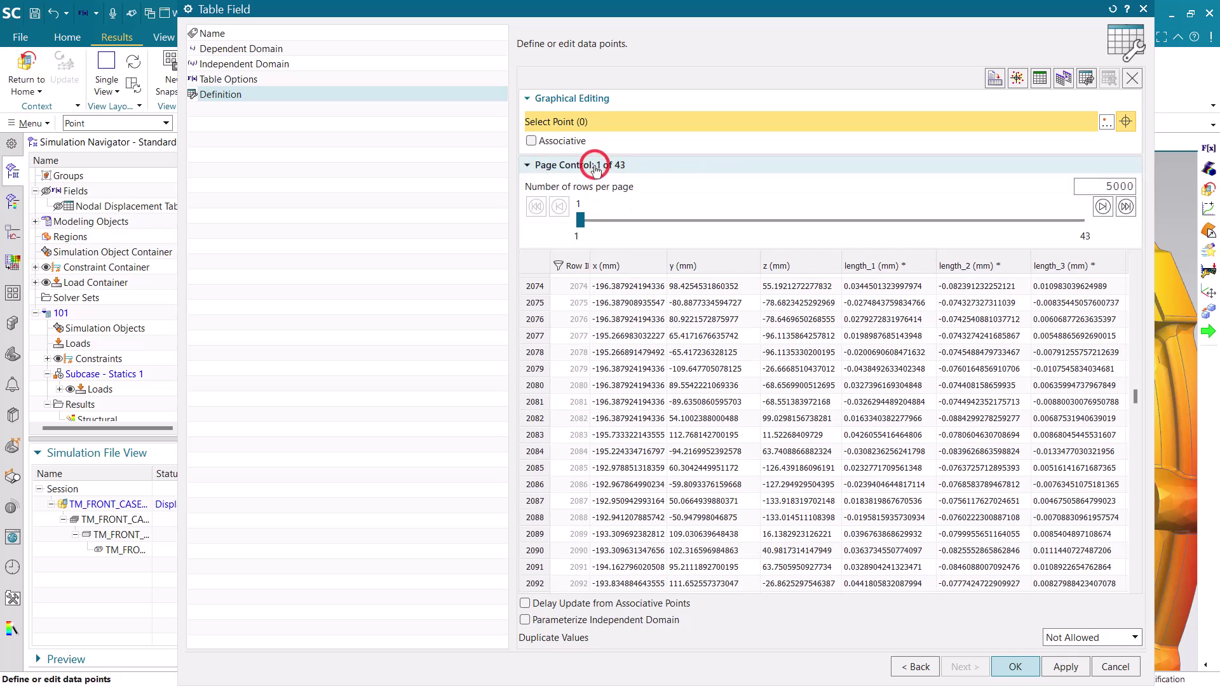
pyautogui.moveTo(580, 224); pyautogui.dragTo(746, 232)
pyautogui.moveTo(840, 229); pyautogui.dragTo(930, 224)
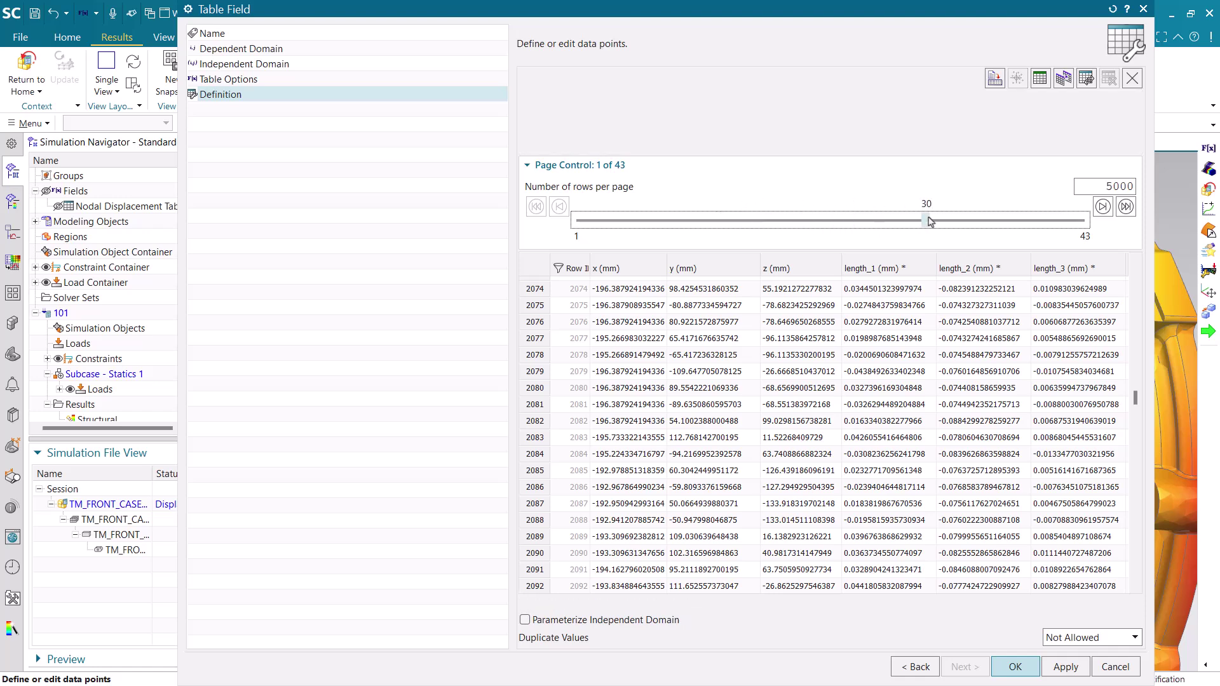
pyautogui.click(1106, 667)
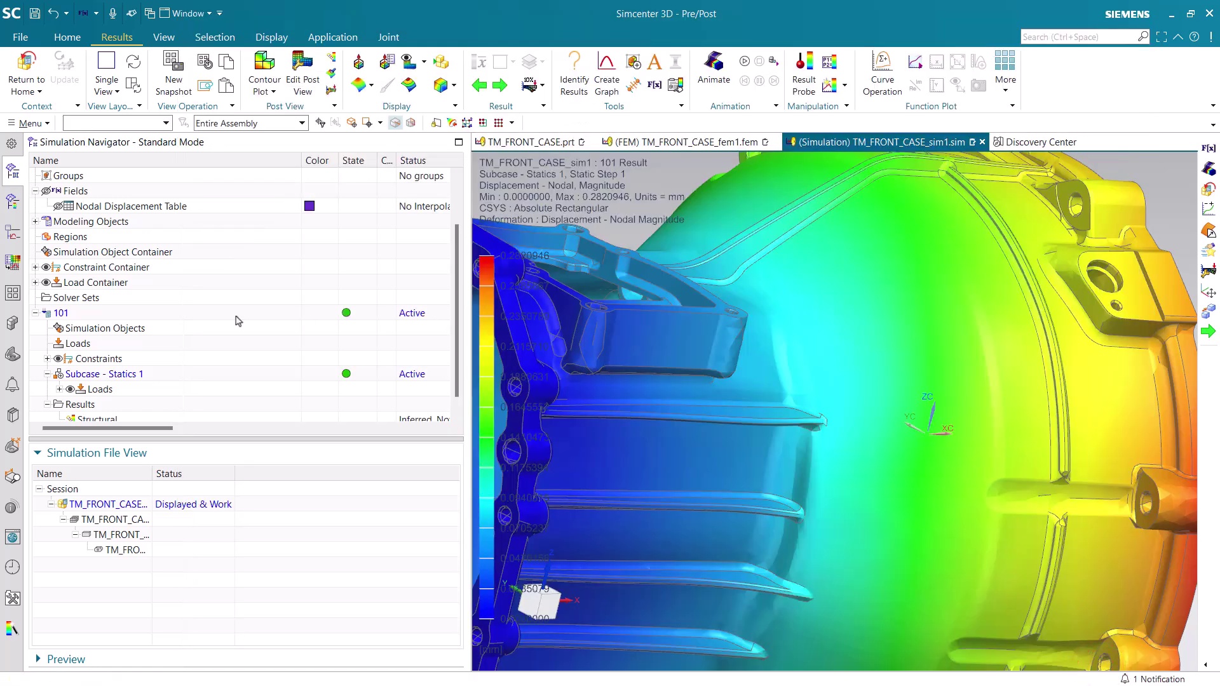
# Step: Save all modified parts
pyautogui.click(23, 37)
pyautogui.click(59, 125)
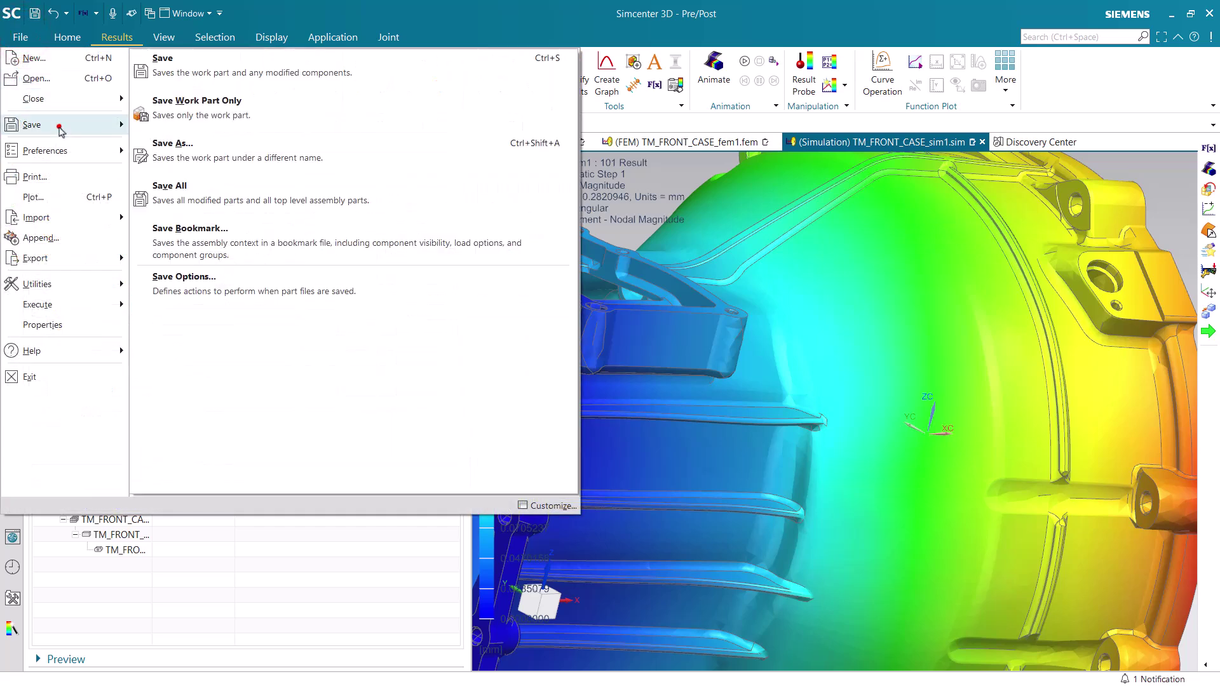
pyautogui.click(194, 194)
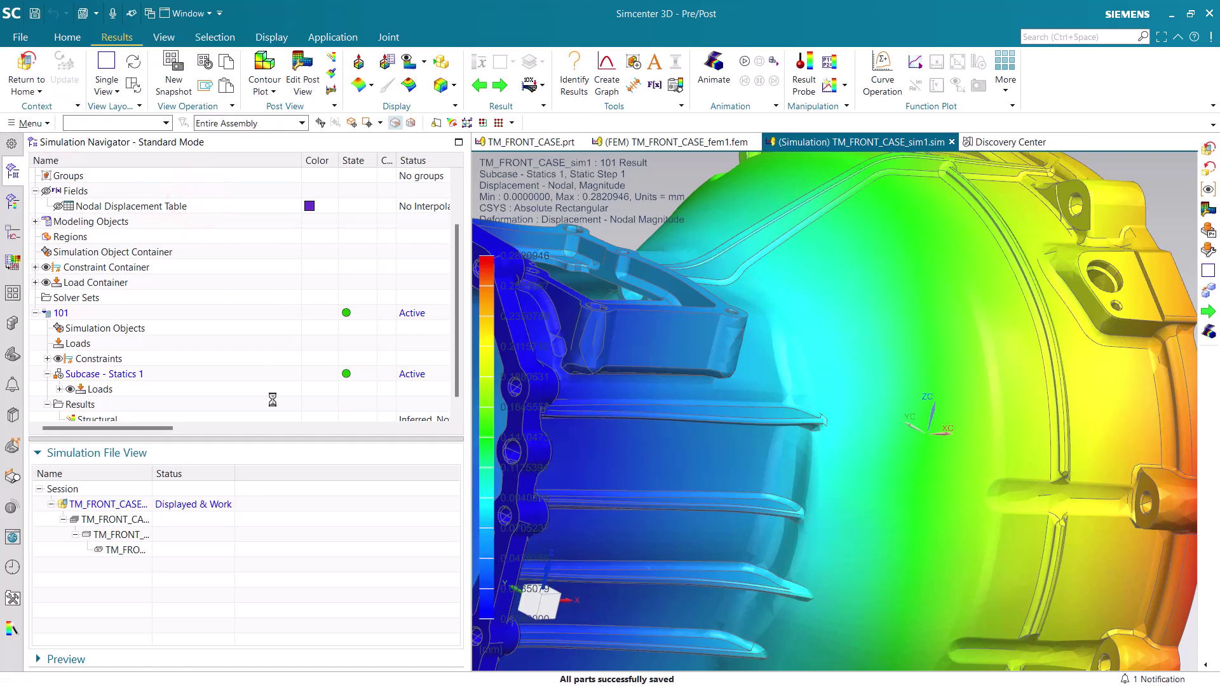
# Step: Make the idealized part TM_FRONT_CASE_fem1_i the displayed part, accepting the Idealized Part Warning
pyautogui.doubleClick(152, 474)
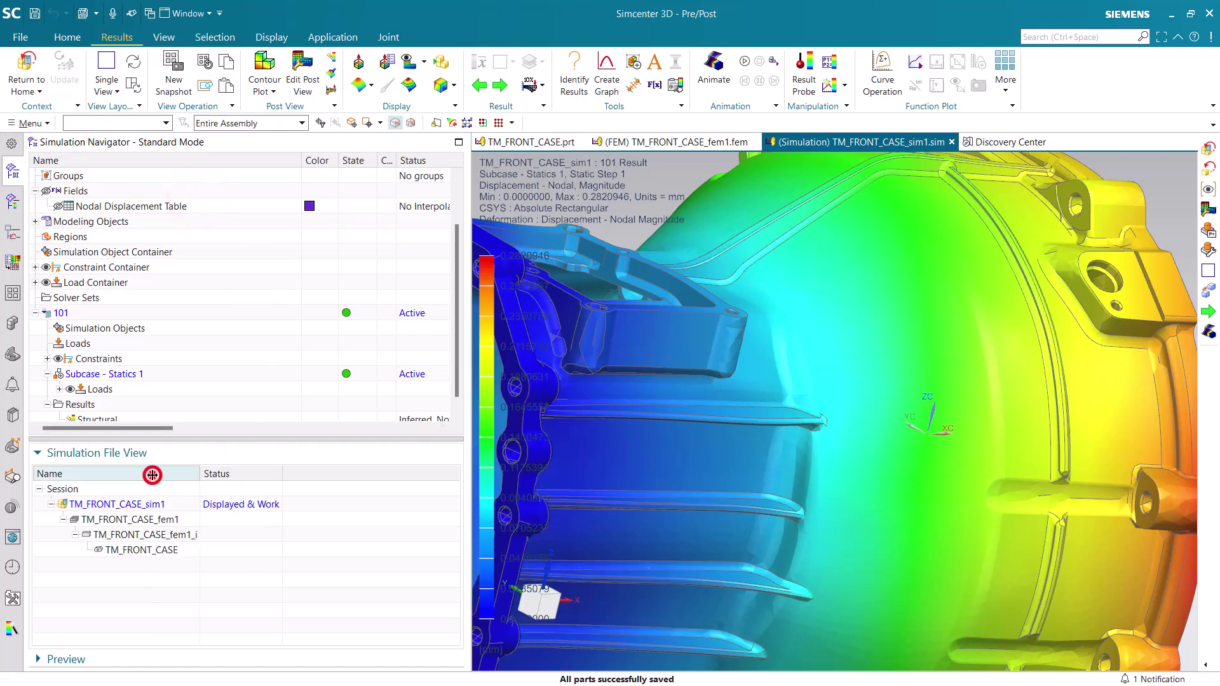
pyautogui.doubleClick(153, 532)
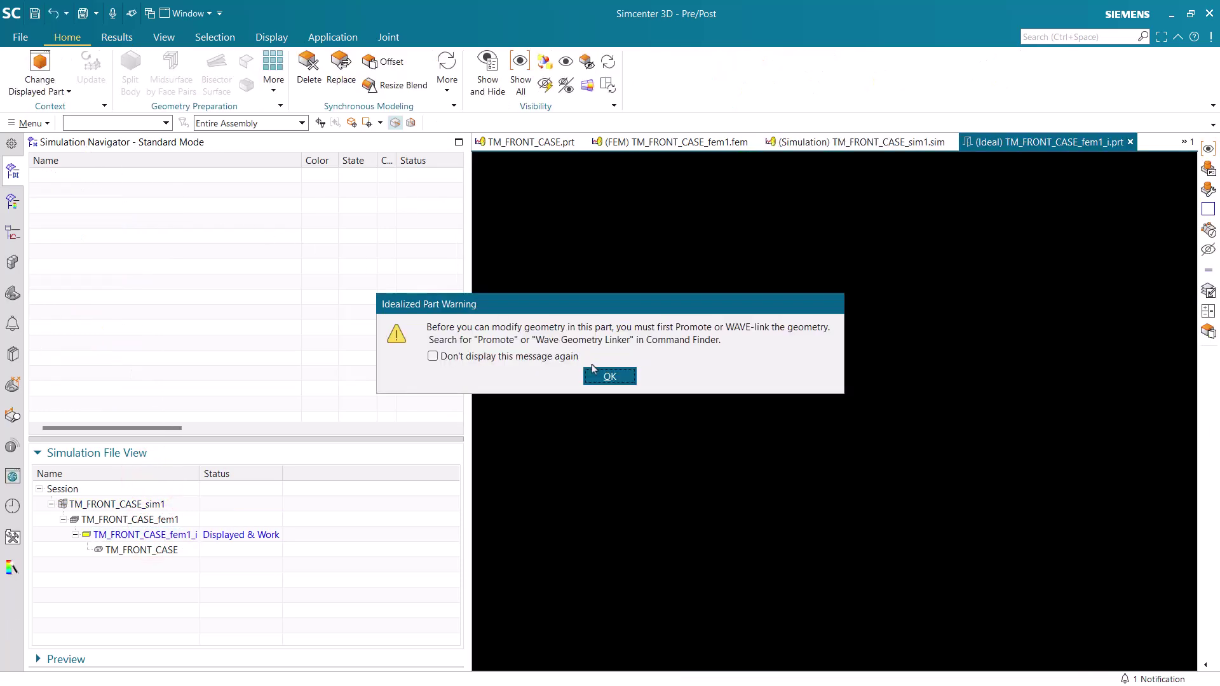
pyautogui.click(601, 377)
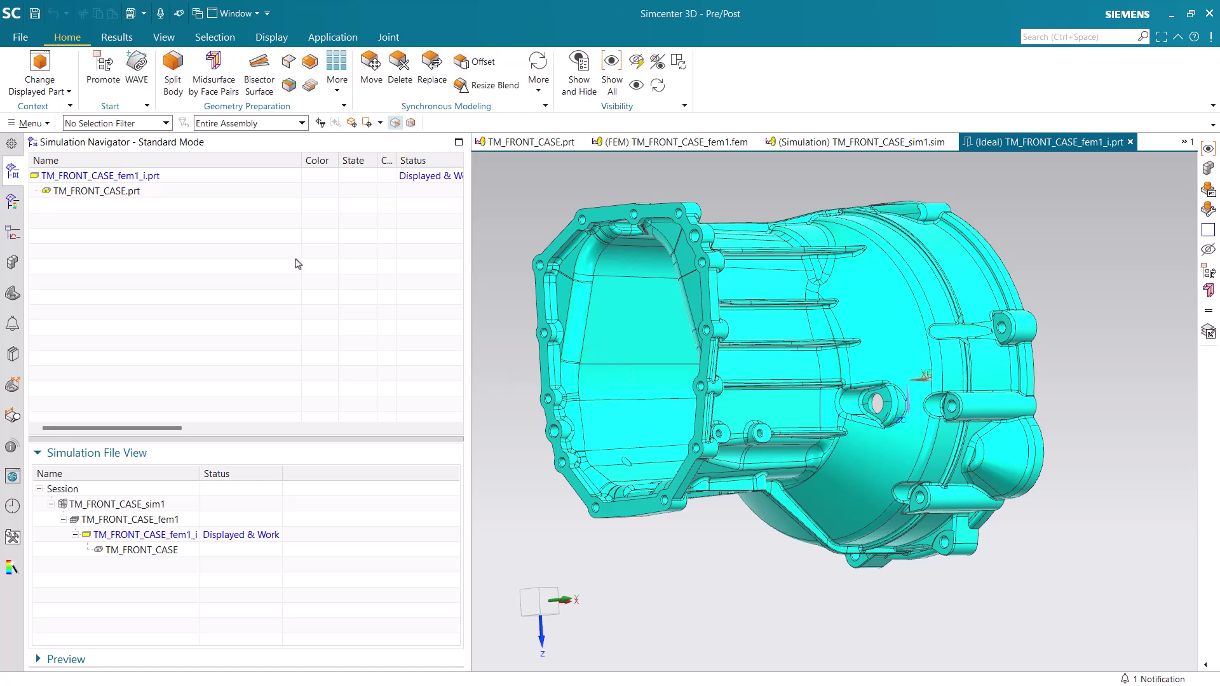
pyautogui.click(20, 36)
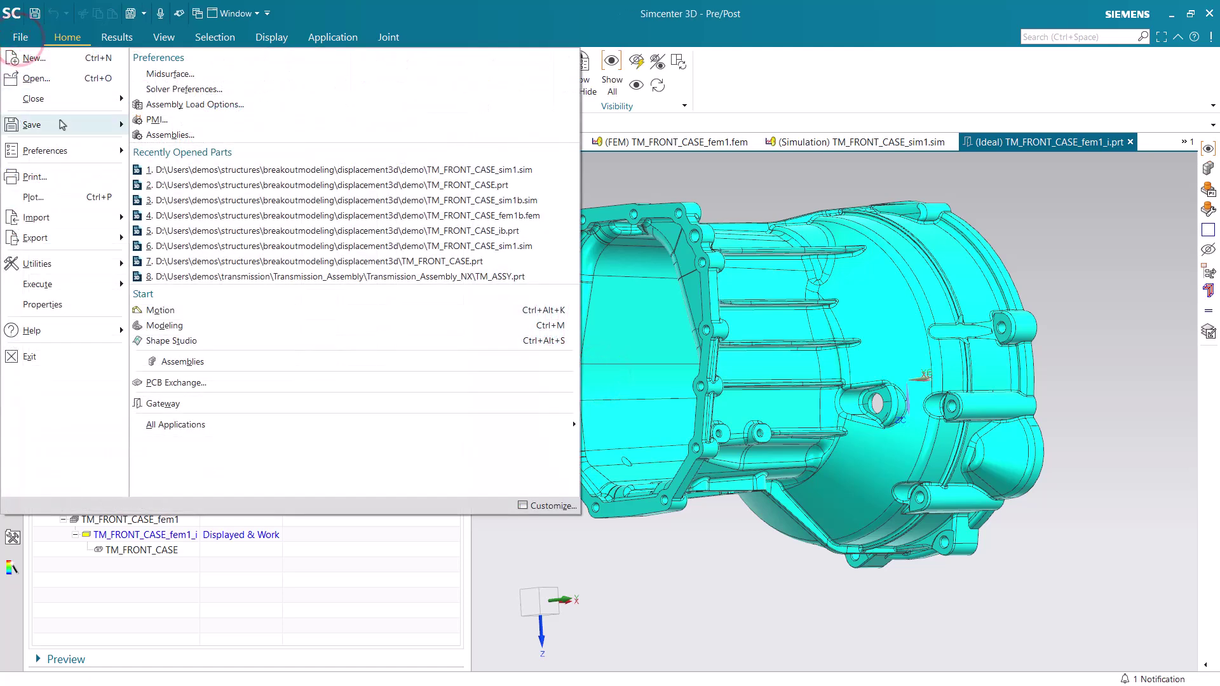
# Step: Save As with new names TM_FRONT_CASE_ib.prt, TM_FRONT_CASE_fem1b.fem and TM_FRONT_CASE_sim1b.sim
pyautogui.click(63, 125)
pyautogui.click(189, 151)
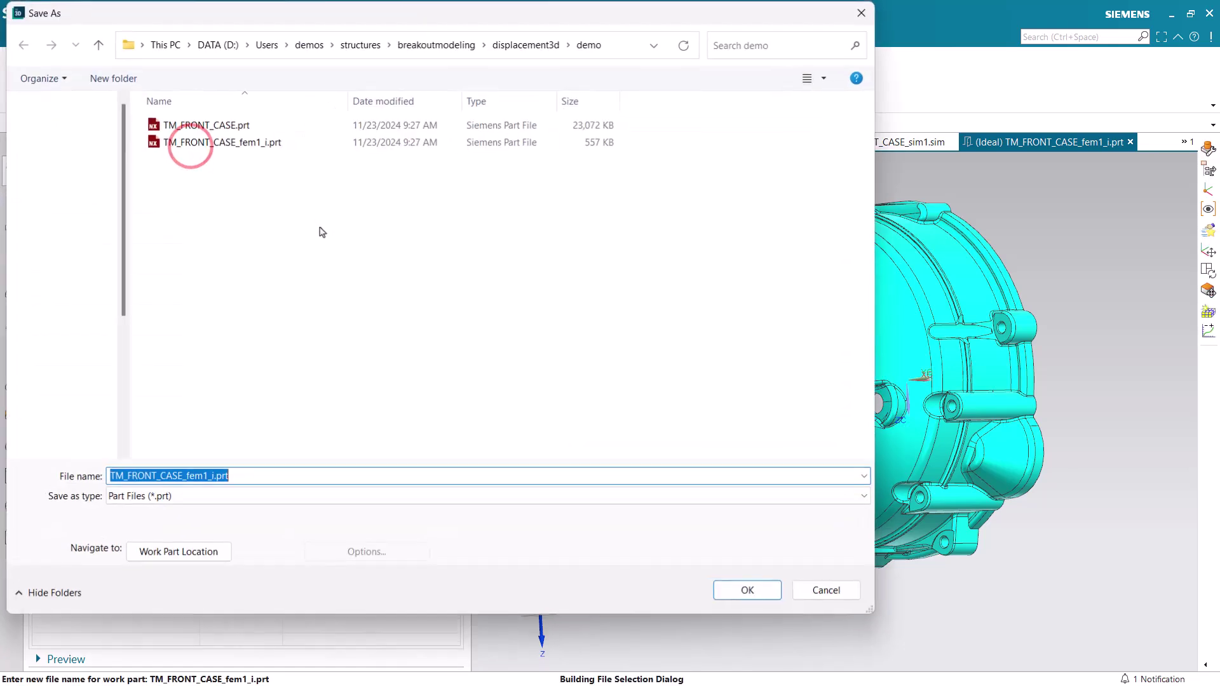
pyautogui.click(207, 482)
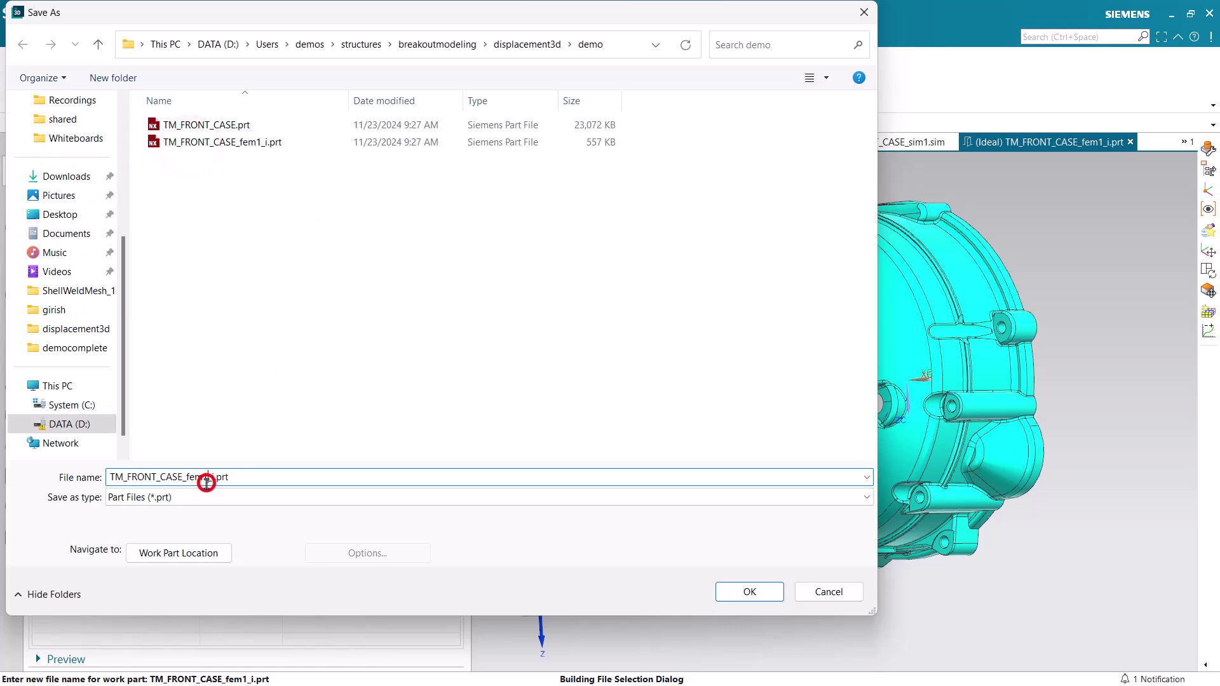
pyautogui.press('BackSpace')
pyautogui.press('BackSpace')
pyautogui.press('BackSpace')
pyautogui.press('BackSpace')
pyautogui.press('Return')
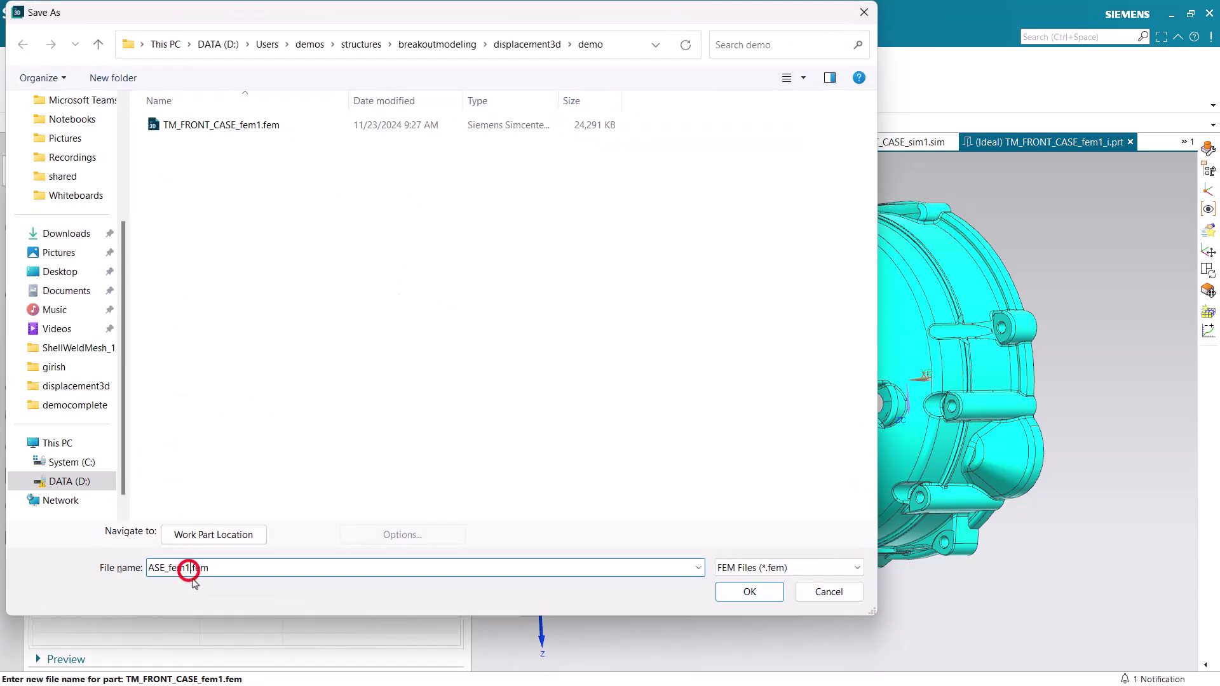
pyautogui.write('b')
pyautogui.press('Return')
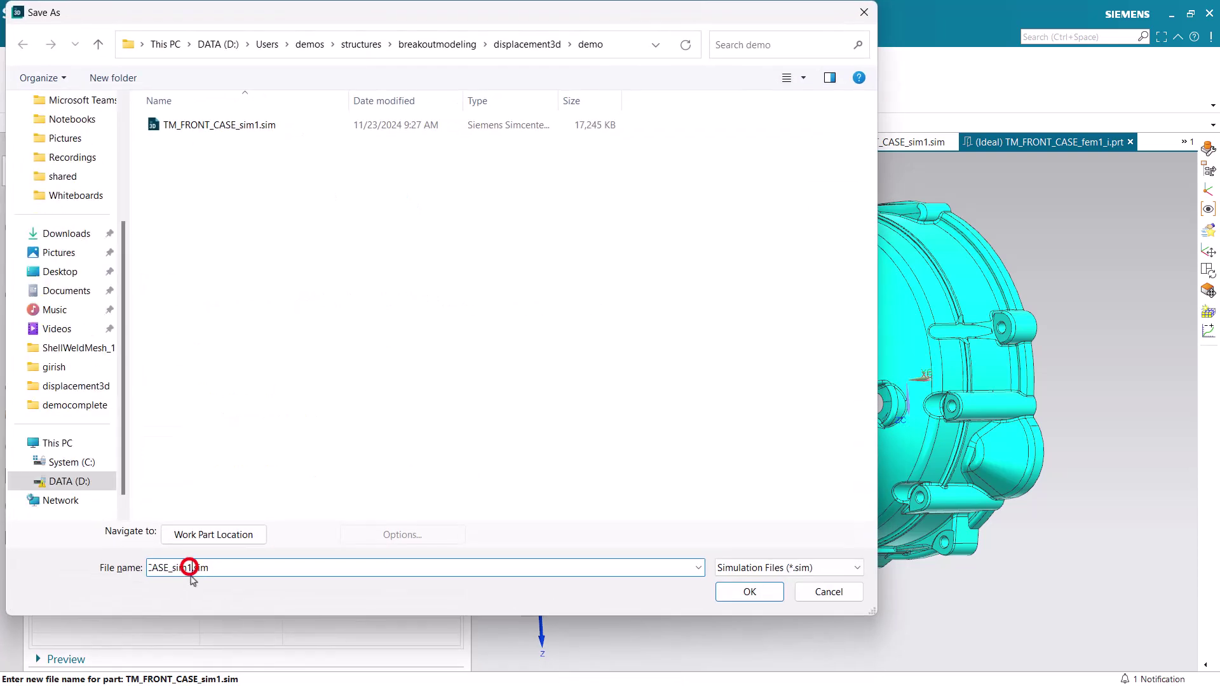
pyautogui.write('b')
pyautogui.press('Return')
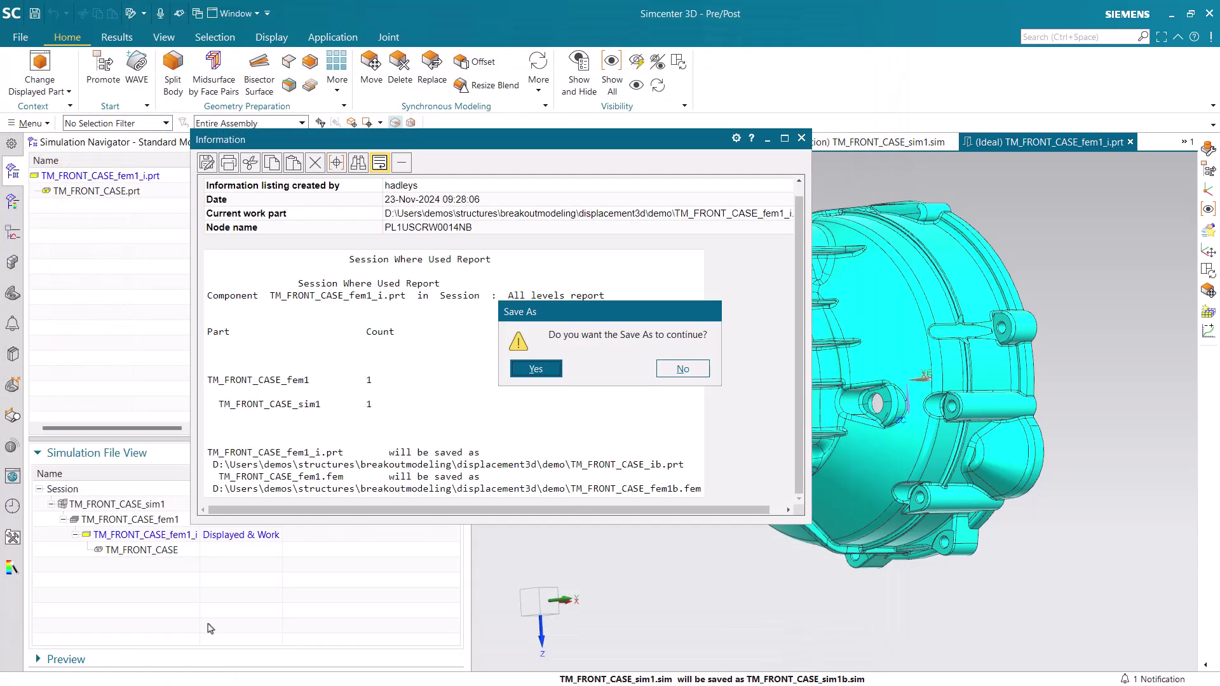
pyautogui.click(534, 369)
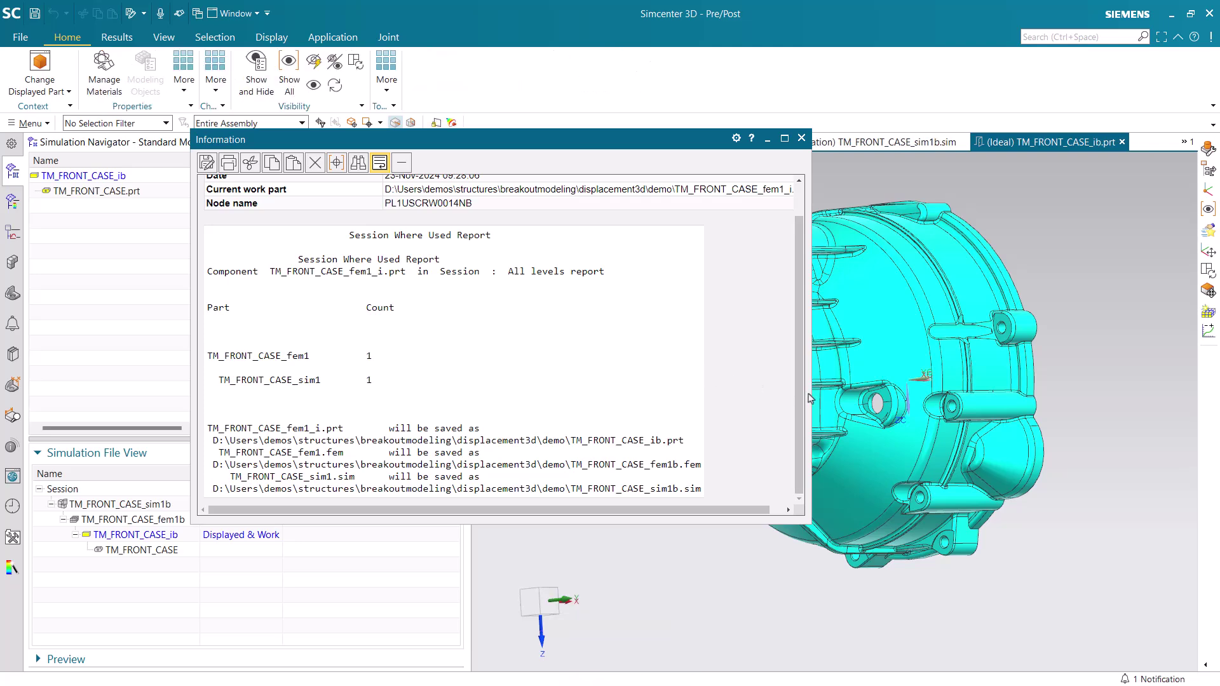
pyautogui.moveTo(808, 393); pyautogui.dragTo(891, 409)
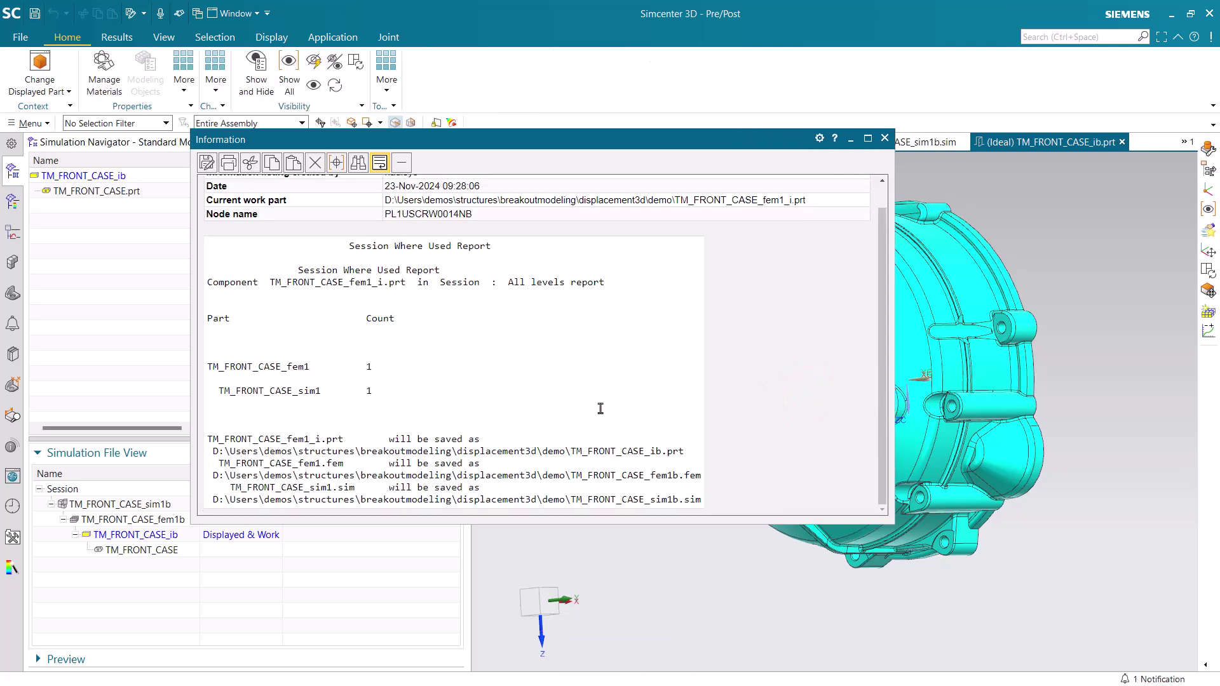
# Step: Close the information report and switch to the Modeling application
pyautogui.click(885, 138)
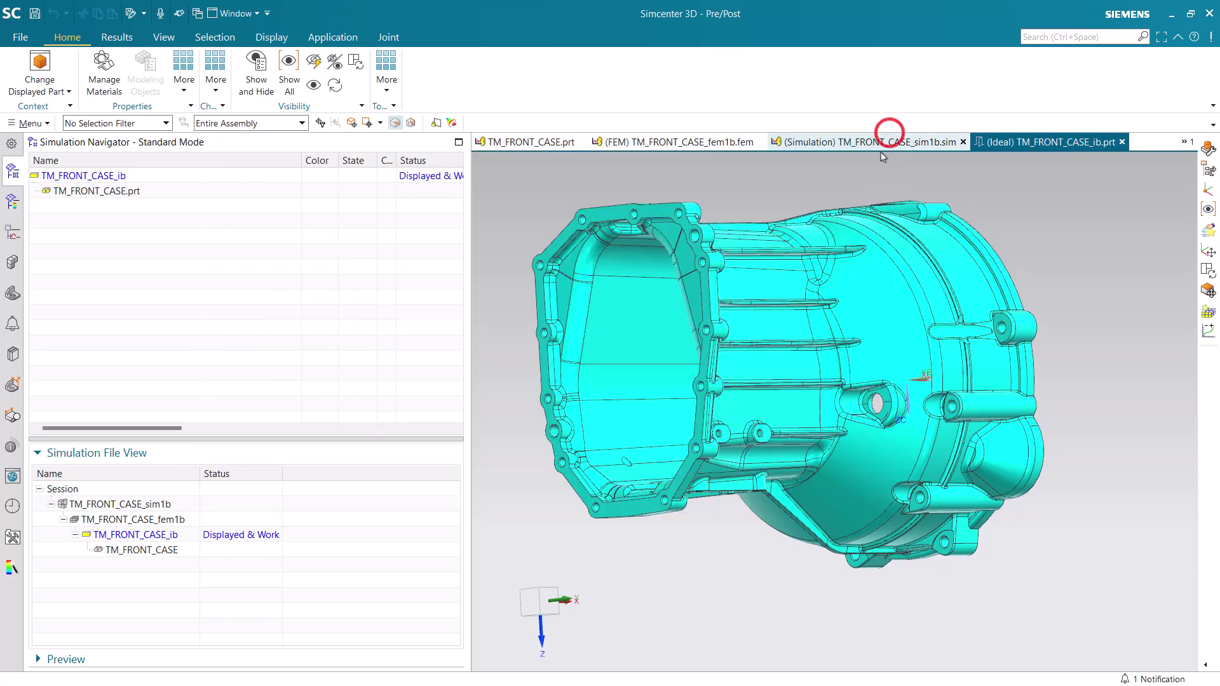
pyautogui.moveTo(814, 426); pyautogui.dragTo(773, 346, button='middle')
pyautogui.scroll(5, 852, 339)
pyautogui.scroll(4, 793, 398)
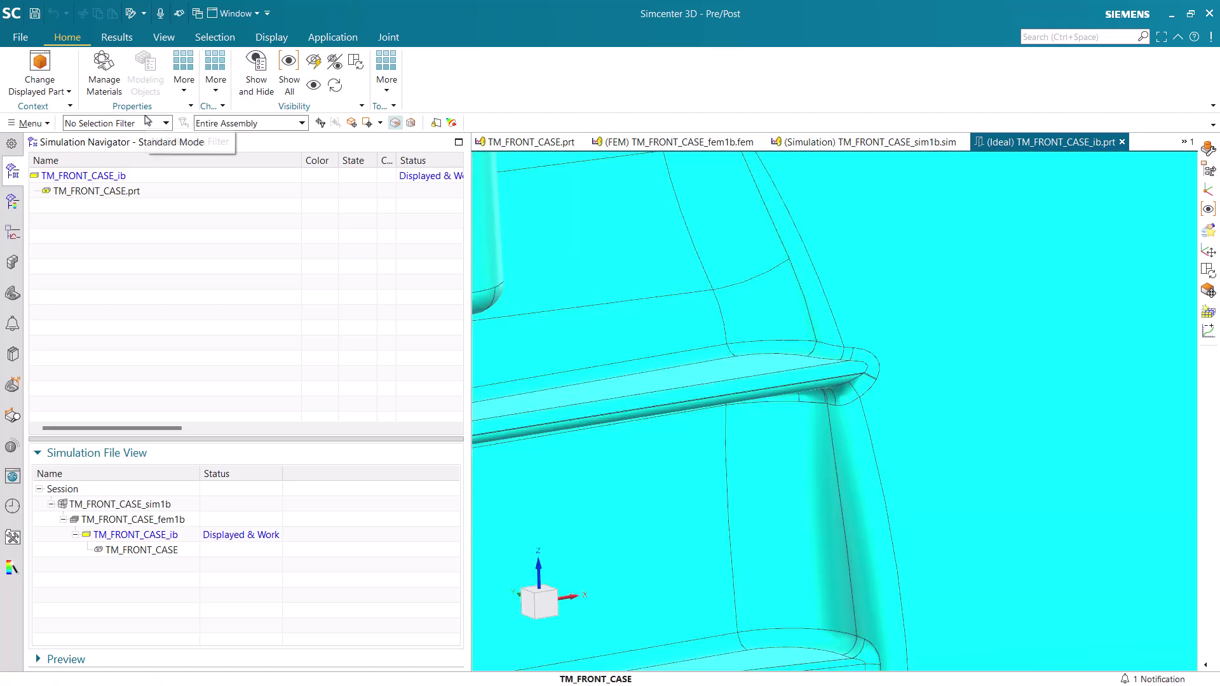
pyautogui.click(330, 36)
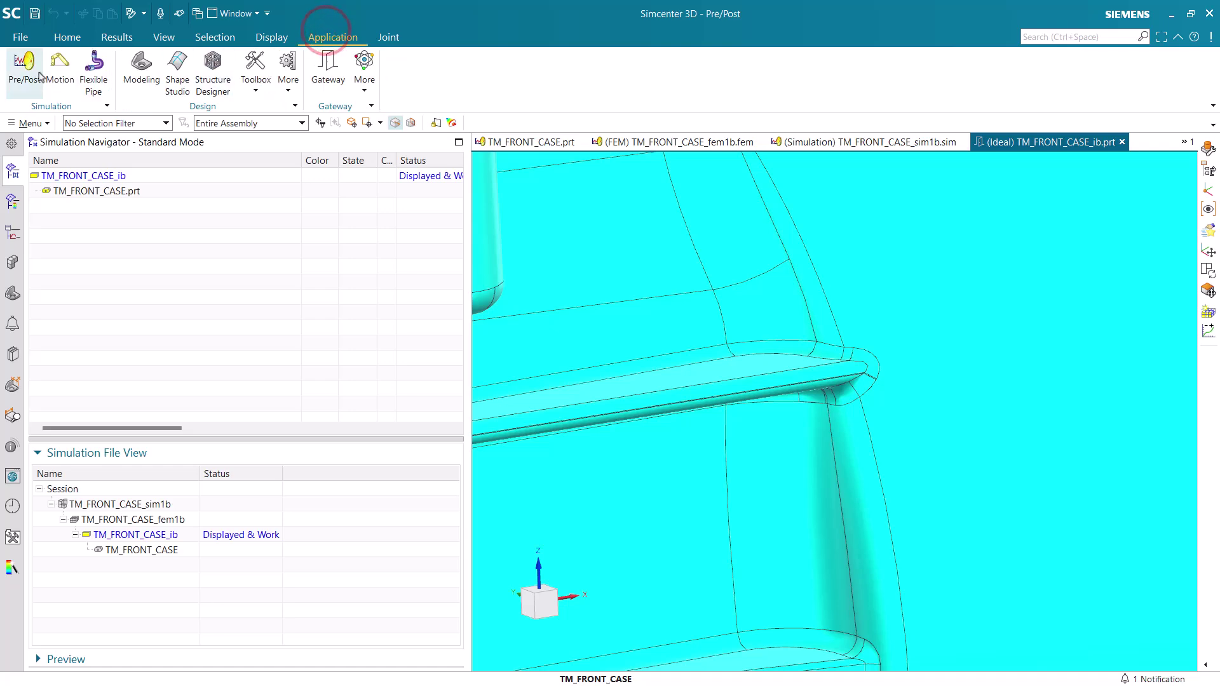
pyautogui.click(135, 70)
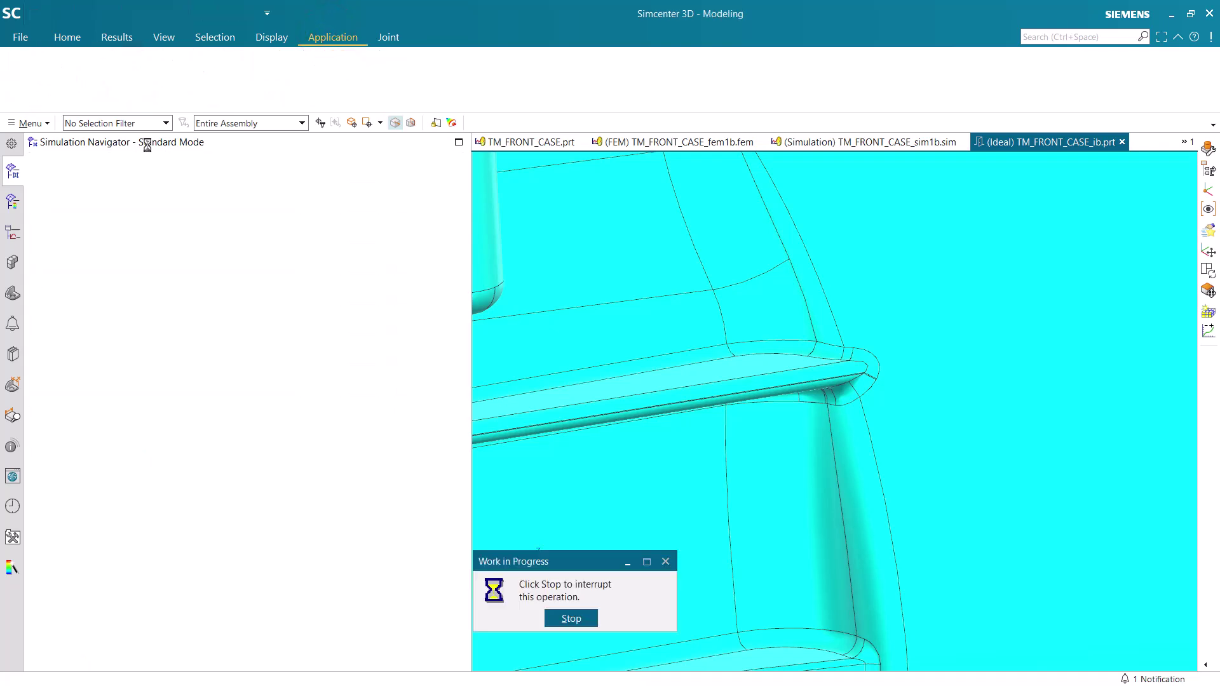
# Step: Move the WCS origin to a Point on Curve/Edge on the rib-end edge of the case
pyautogui.click(30, 123)
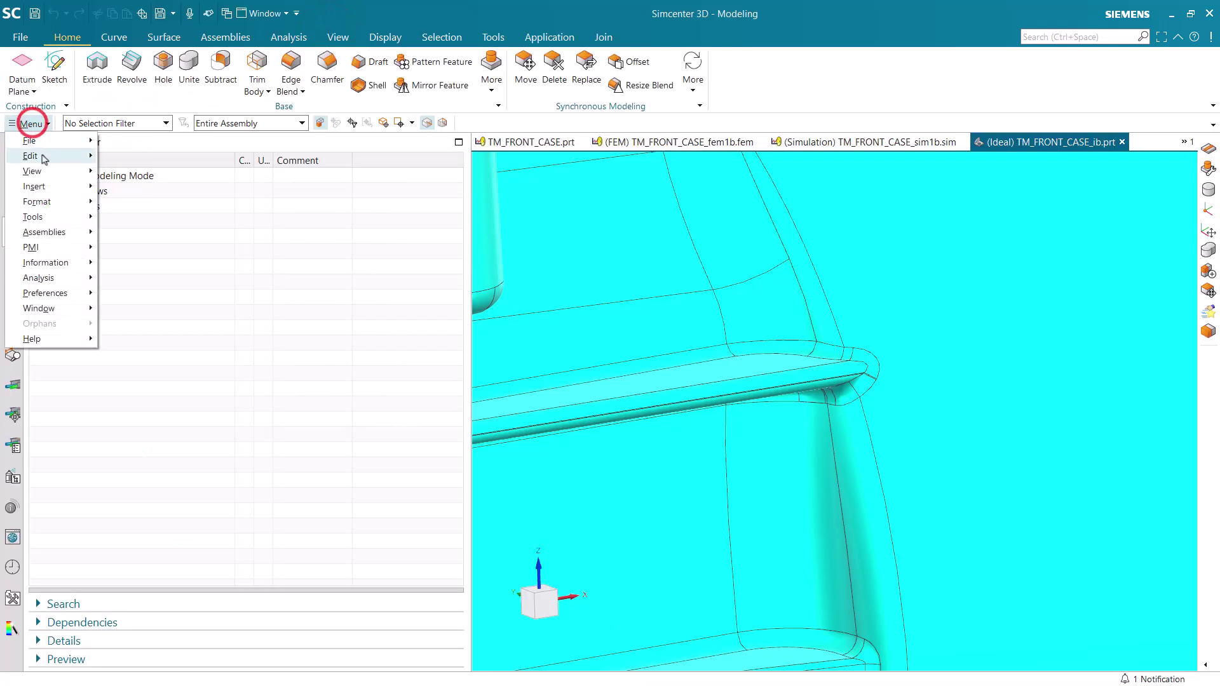
pyautogui.moveTo(60, 223)
pyautogui.click(63, 200)
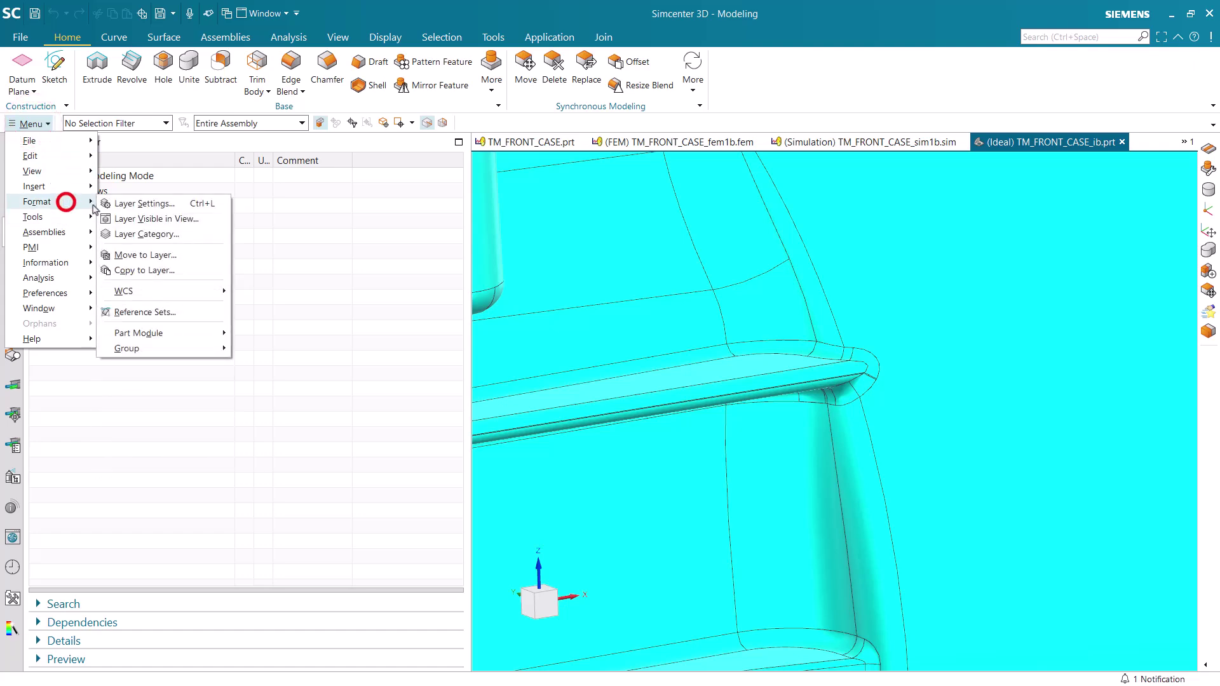
pyautogui.click(162, 294)
pyautogui.click(262, 308)
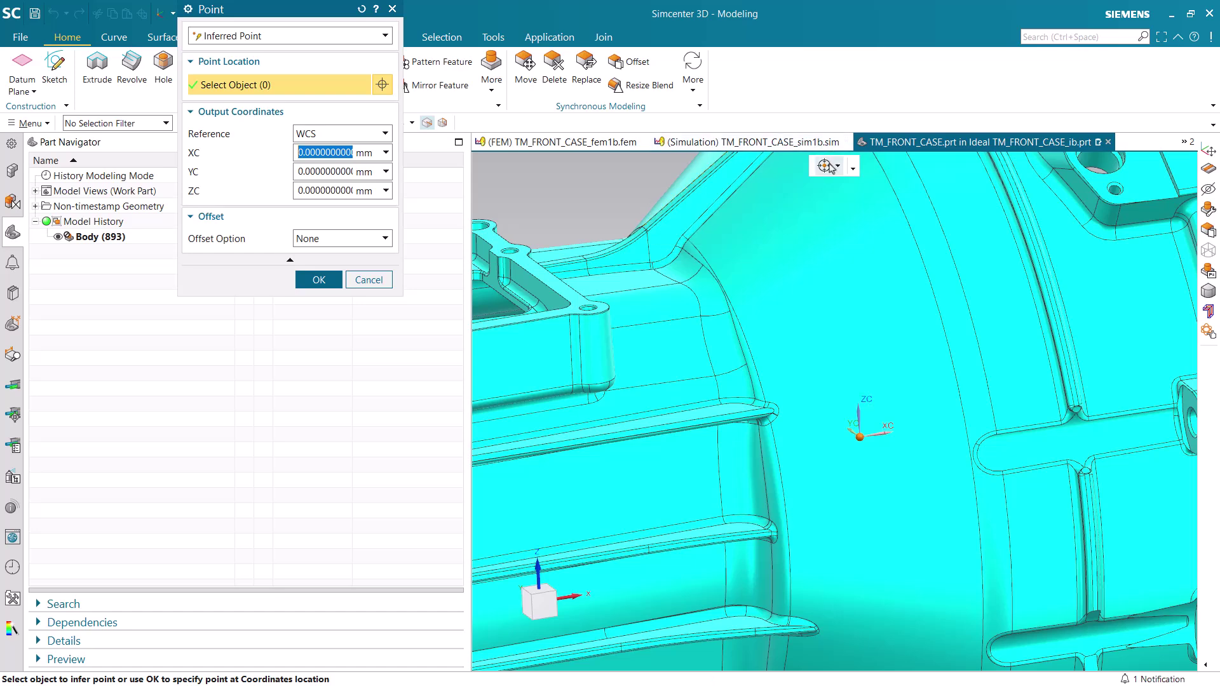
pyautogui.click(351, 38)
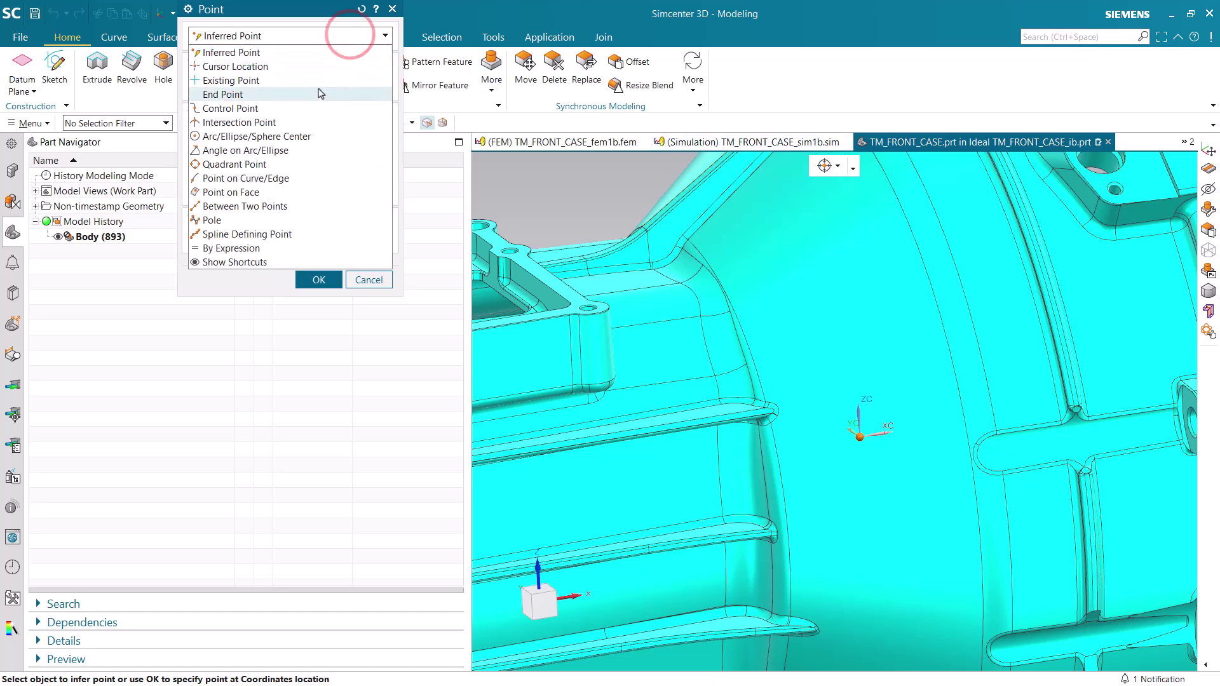
pyautogui.click(314, 178)
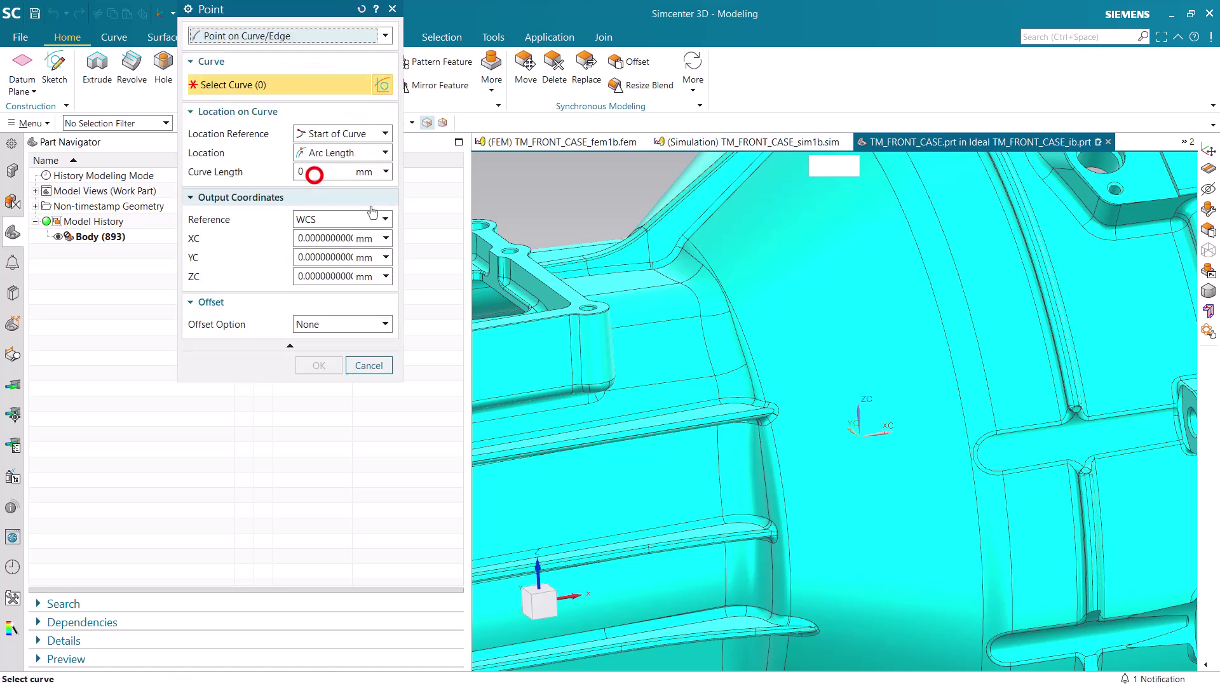
pyautogui.click(718, 464)
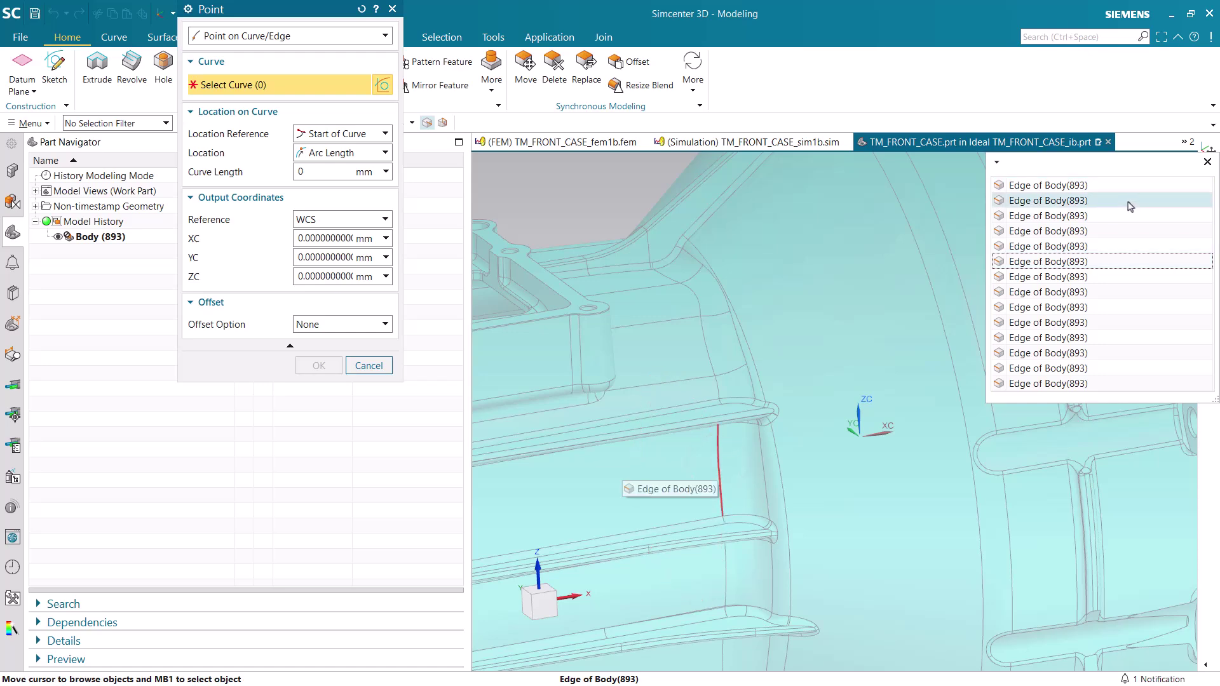
pyautogui.click(1130, 206)
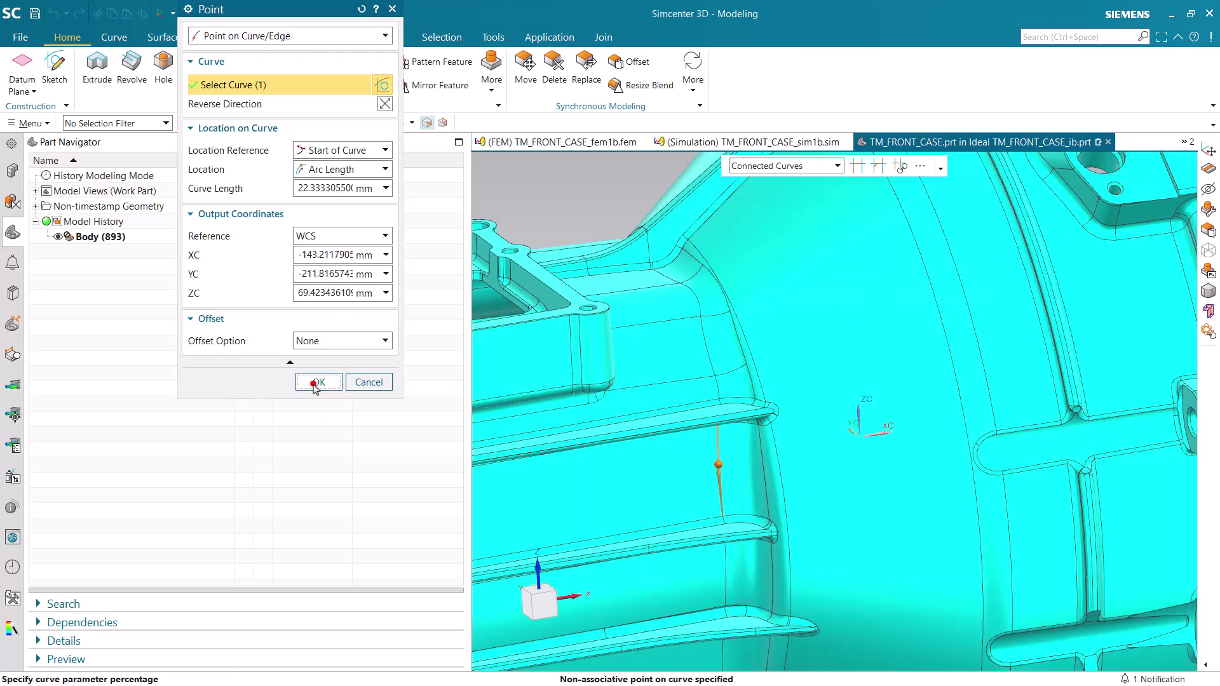
pyautogui.click(316, 383)
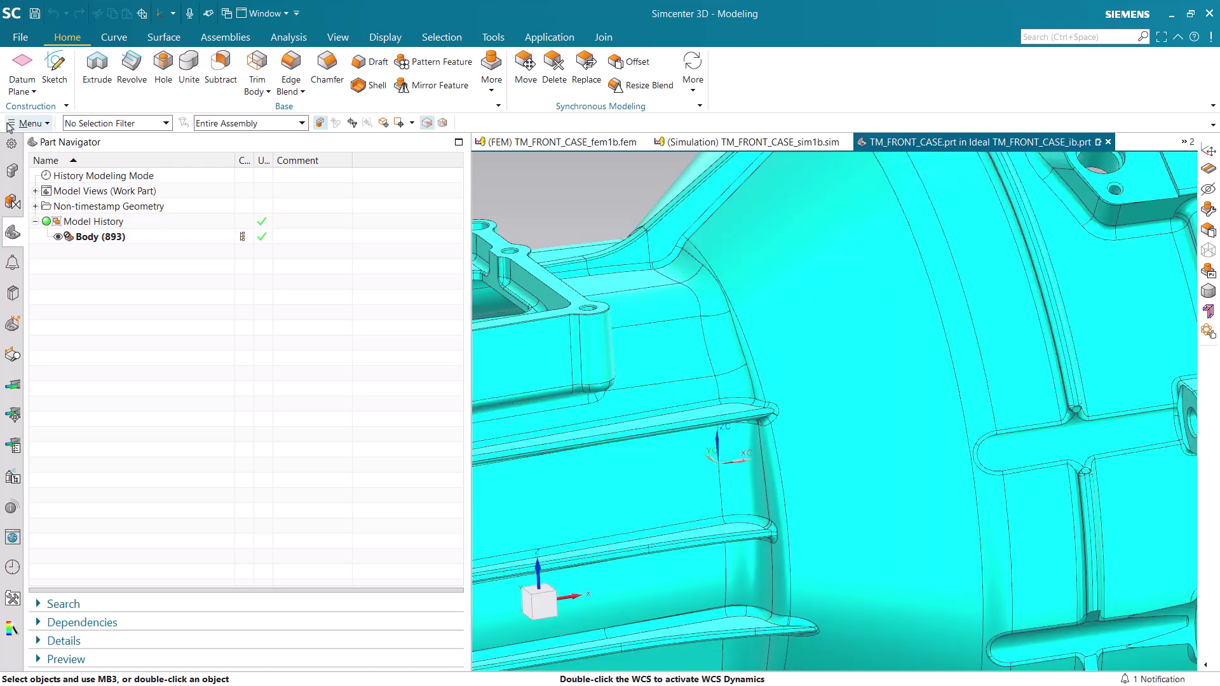
# Step: Dynamically reposition the WCS by dragging its handles, ending at -15 along XC
pyautogui.click(10, 124)
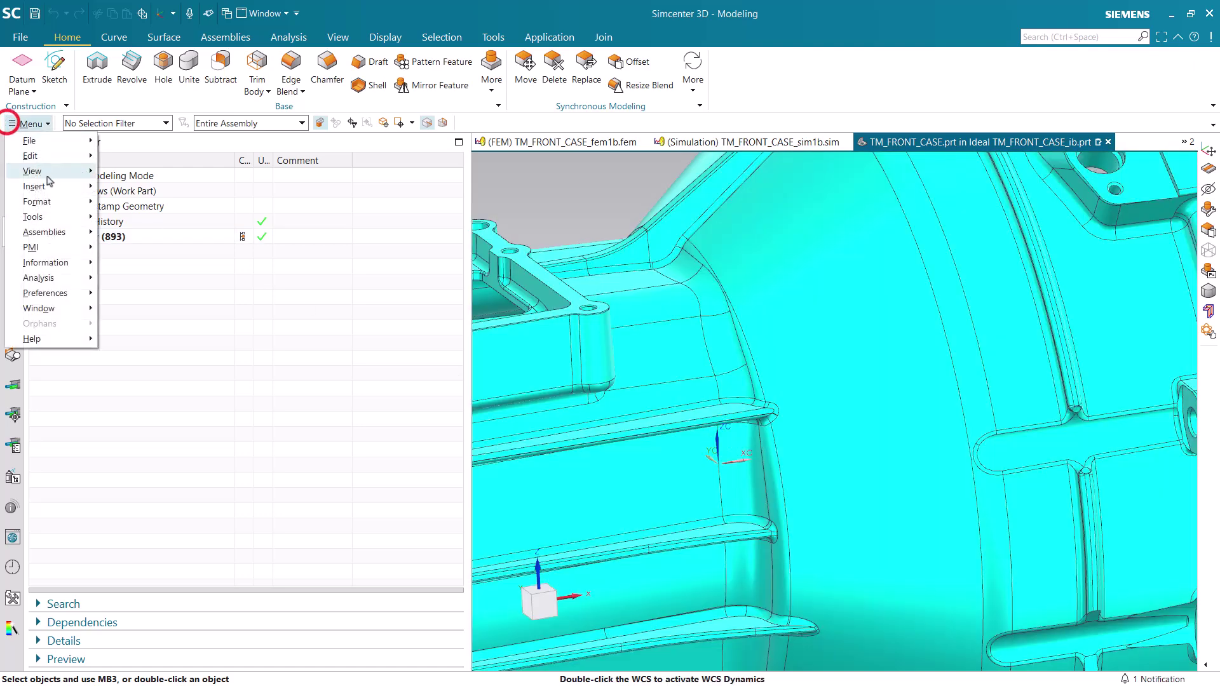
pyautogui.click(50, 201)
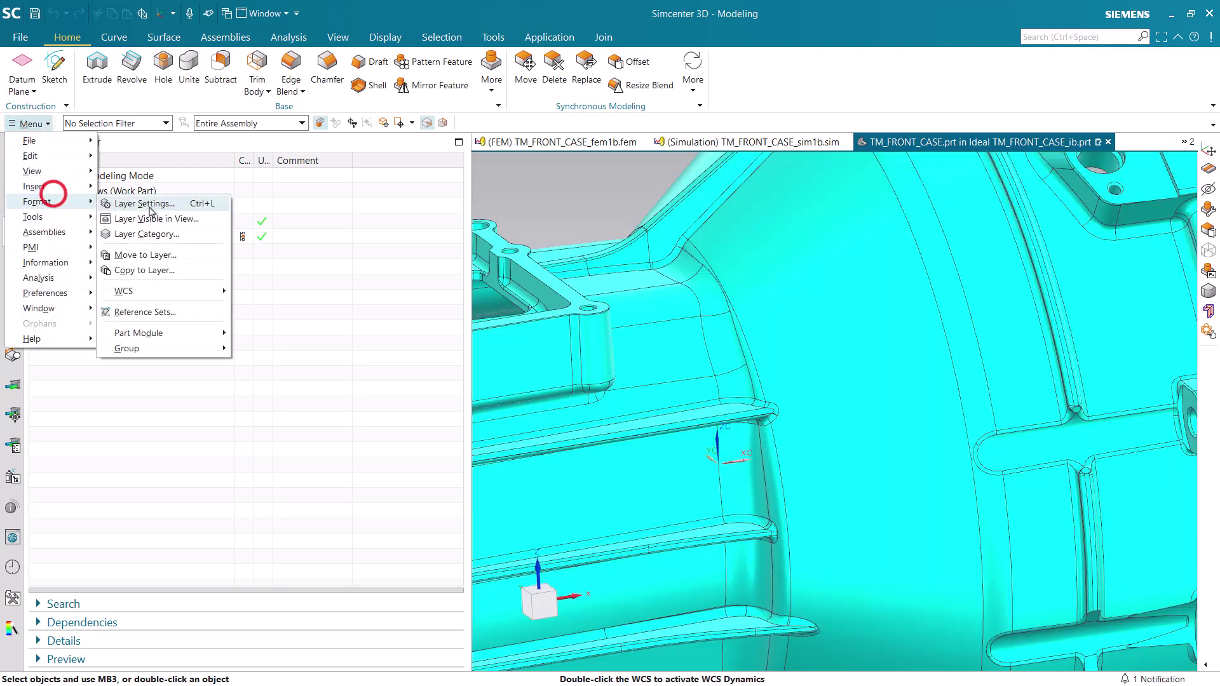
pyautogui.click(173, 291)
pyautogui.click(258, 293)
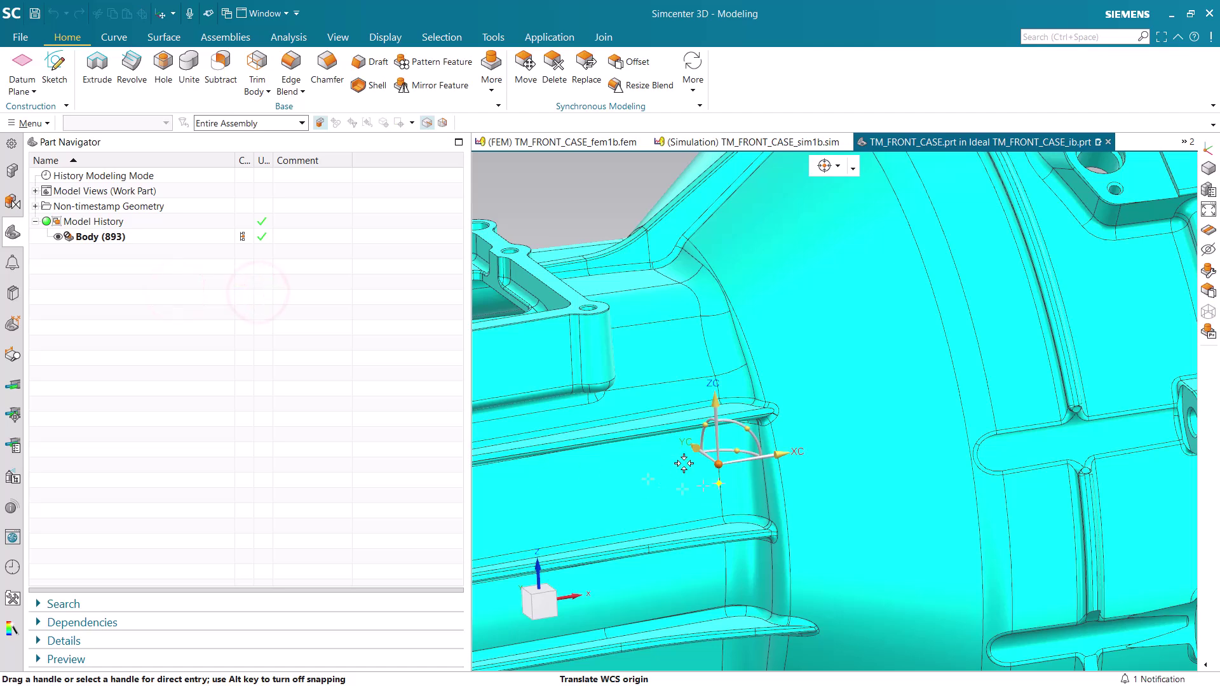
pyautogui.moveTo(697, 449); pyautogui.dragTo(710, 477)
pyautogui.moveTo(642, 477); pyautogui.dragTo(626, 493, button='middle')
pyautogui.moveTo(773, 502); pyautogui.dragTo(738, 506)
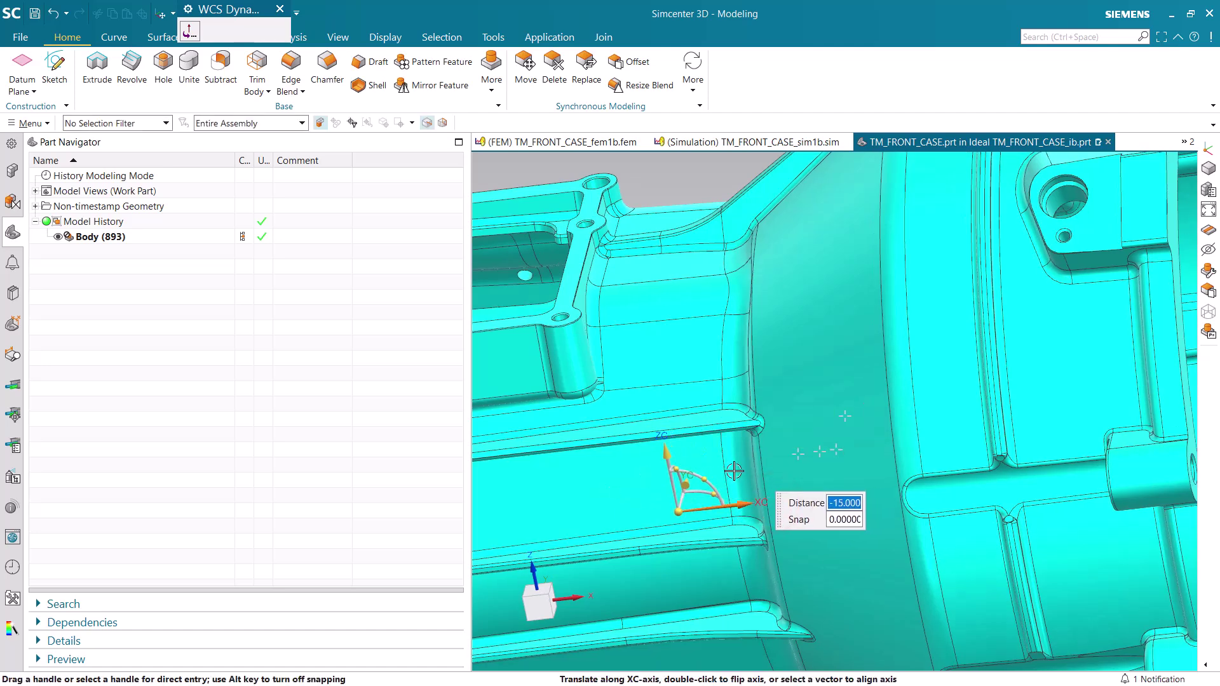
pyautogui.moveTo(737, 470)
pyautogui.mouseDown(button='middle')
pyautogui.moveTo(789, 443)
pyautogui.moveTo(750, 445)
pyautogui.moveTo(750, 455)
pyautogui.mouseUp(button='middle')
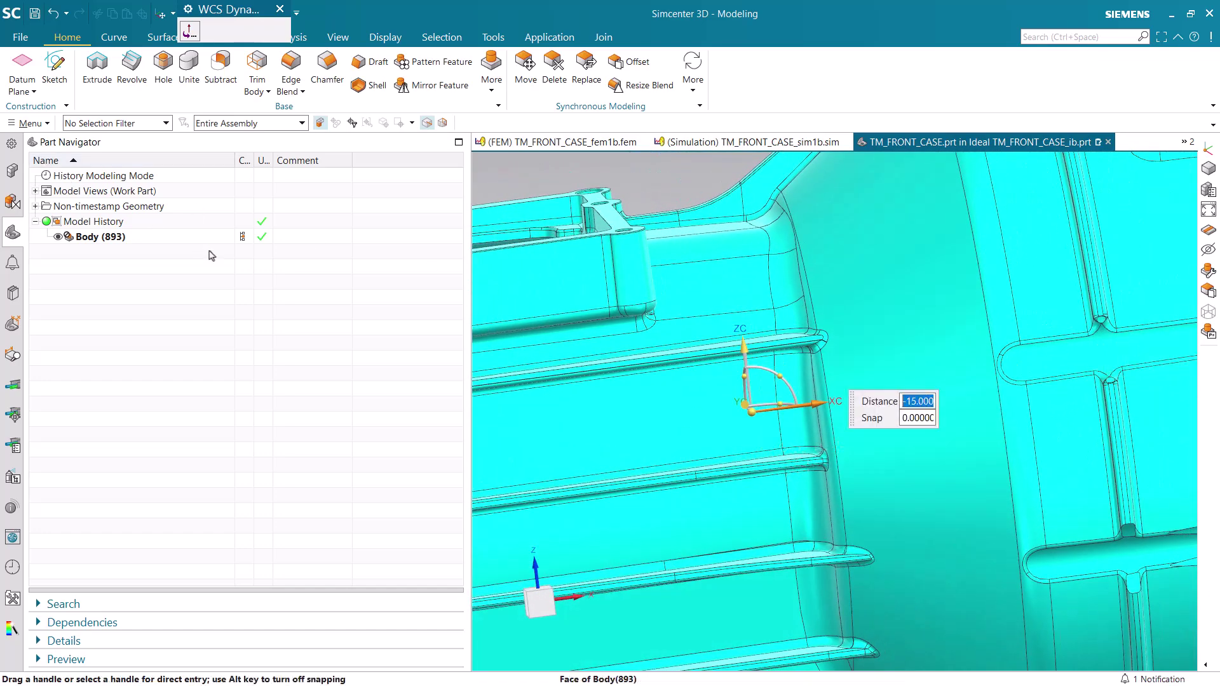
# Step: Create a block whose origin is at WCS coordinates 0, 0, 0
pyautogui.middleClick(637, 175)
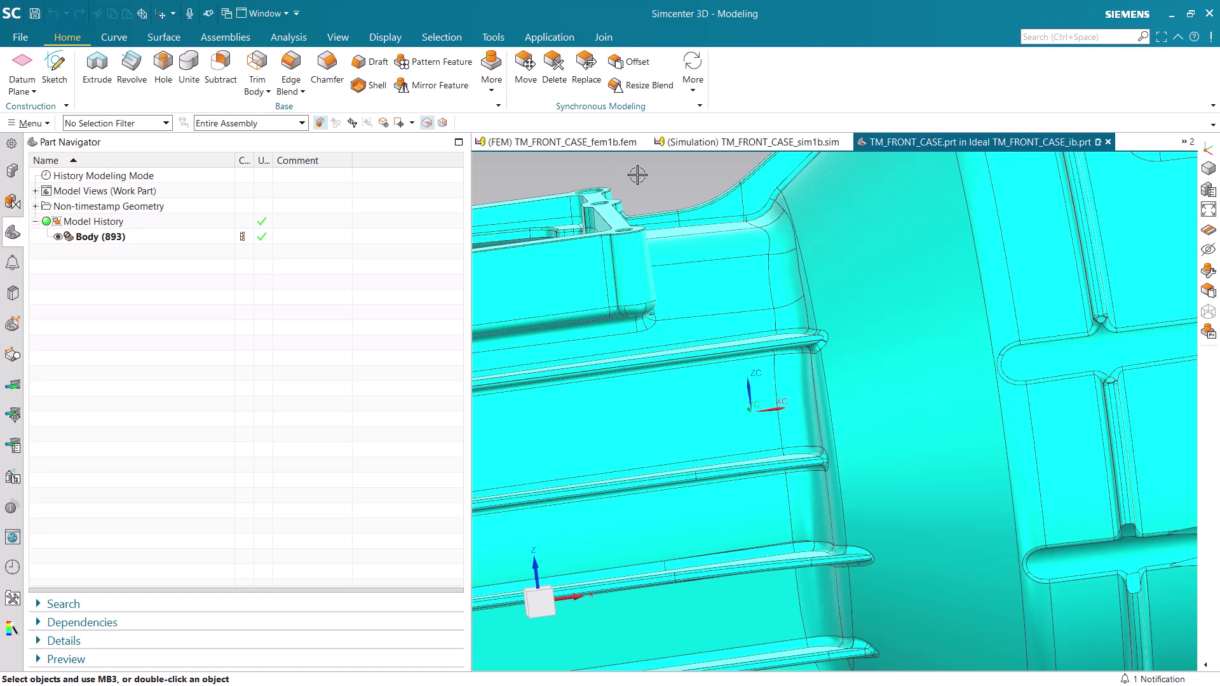
pyautogui.click(494, 97)
pyautogui.click(498, 122)
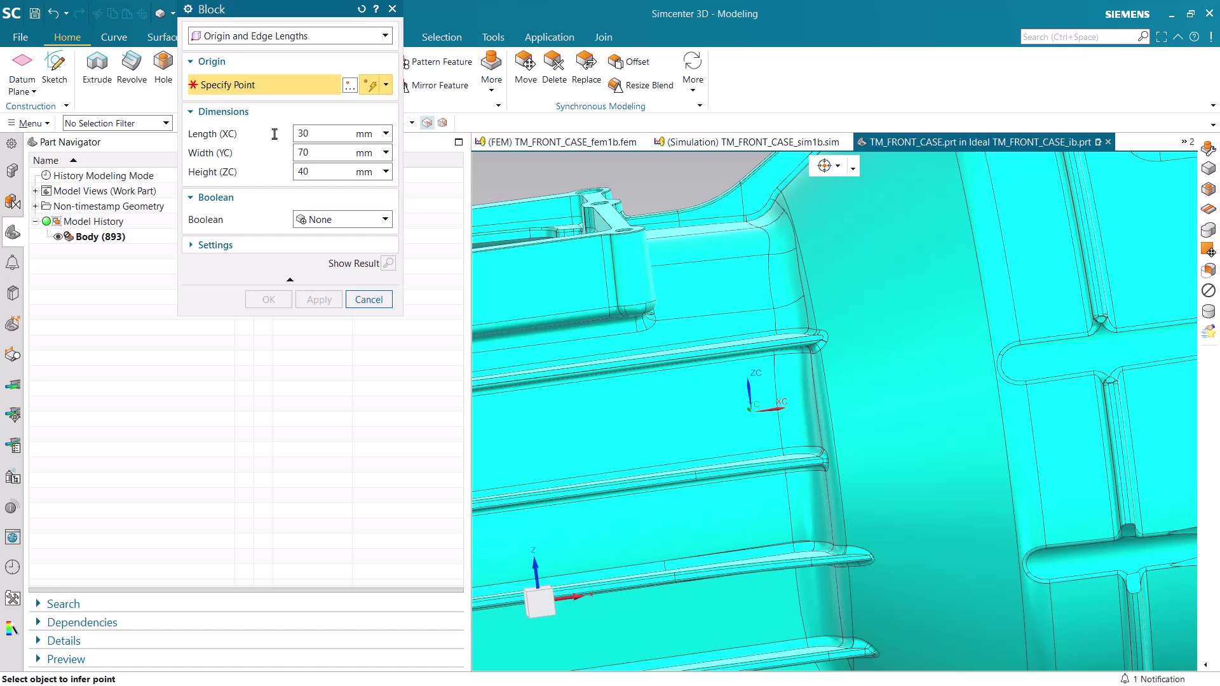
pyautogui.click(349, 85)
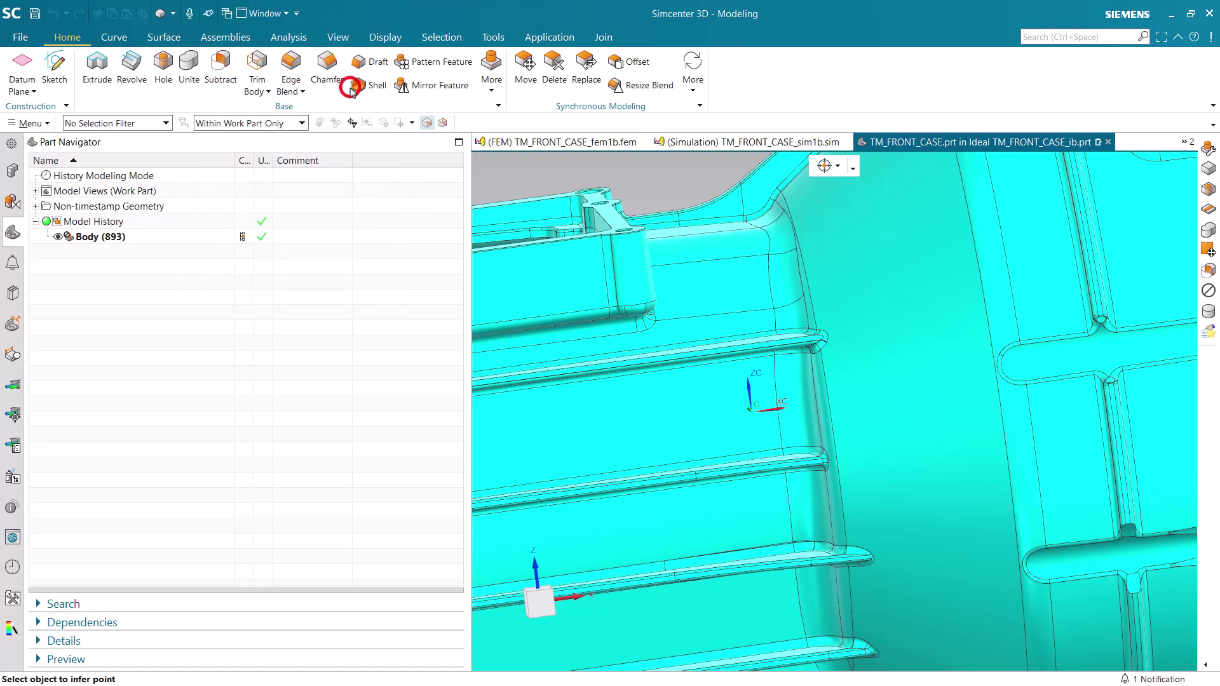
pyautogui.click(313, 135)
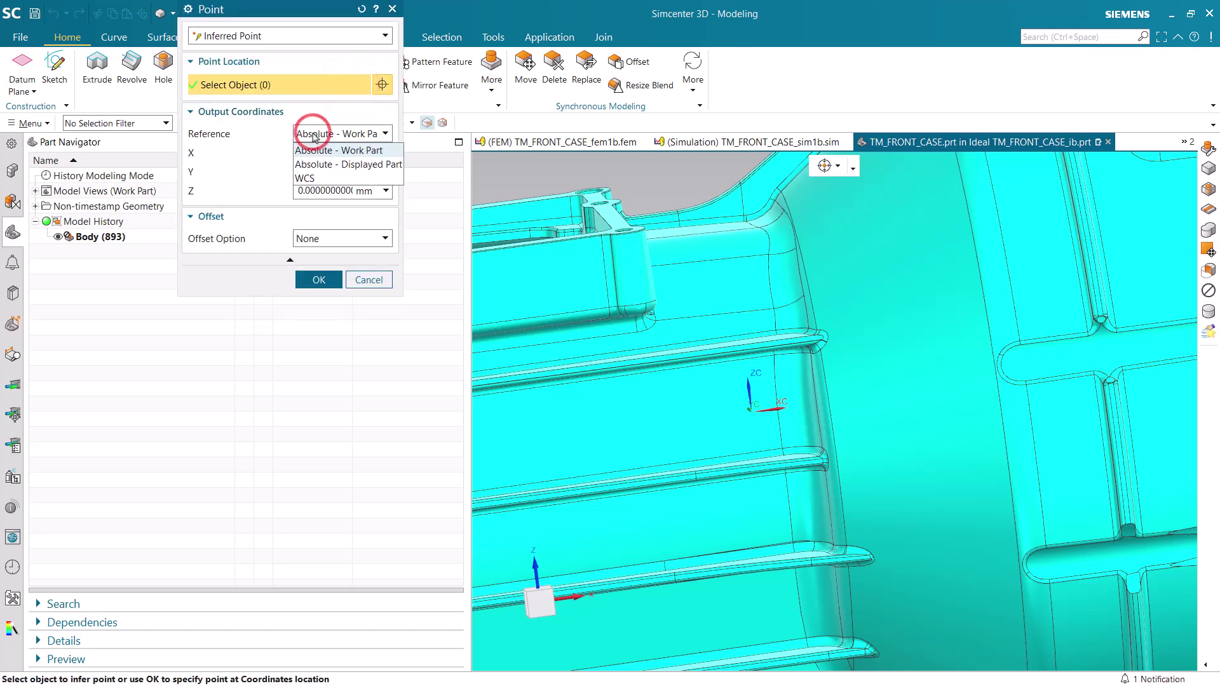
pyautogui.click(306, 178)
pyautogui.click(316, 153)
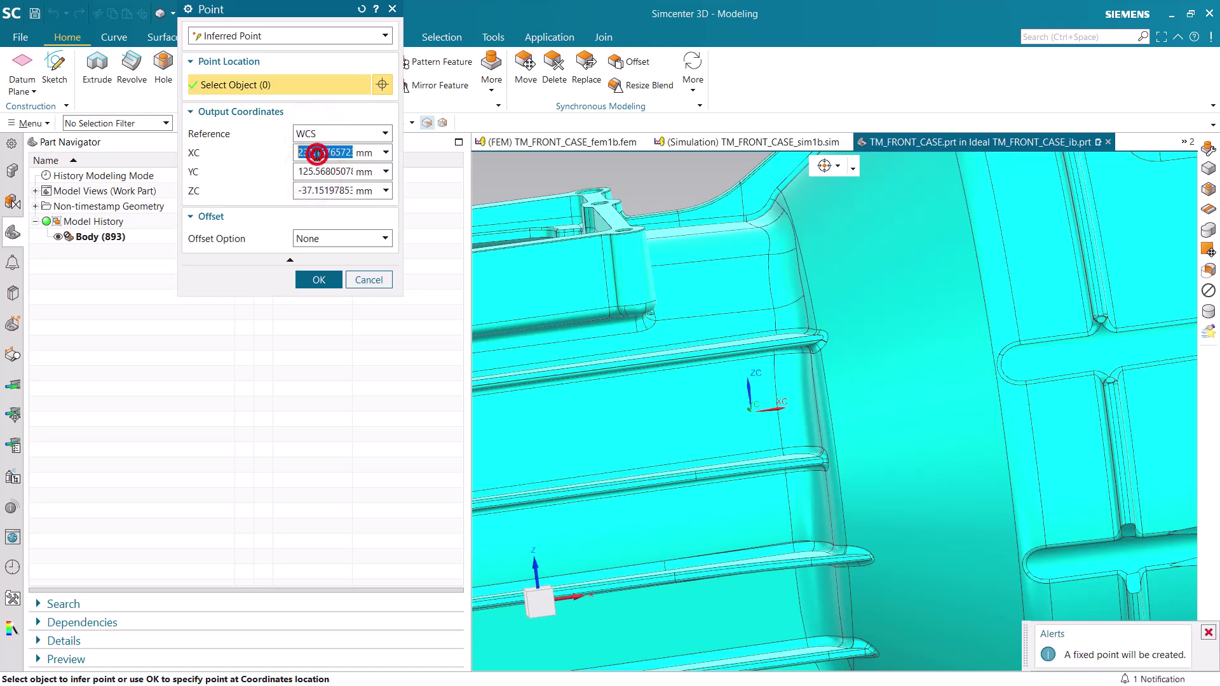
pyautogui.write('0')
pyautogui.press('Tab')
pyautogui.write('0')
pyautogui.press('Tab')
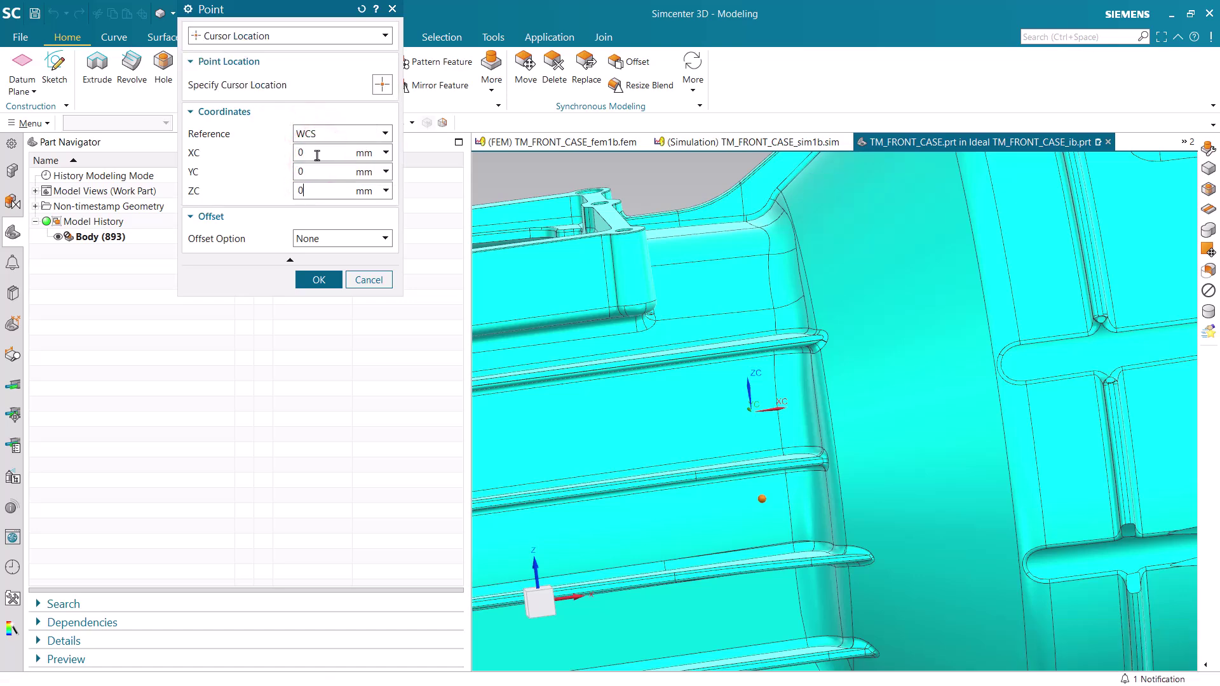
pyautogui.click(320, 280)
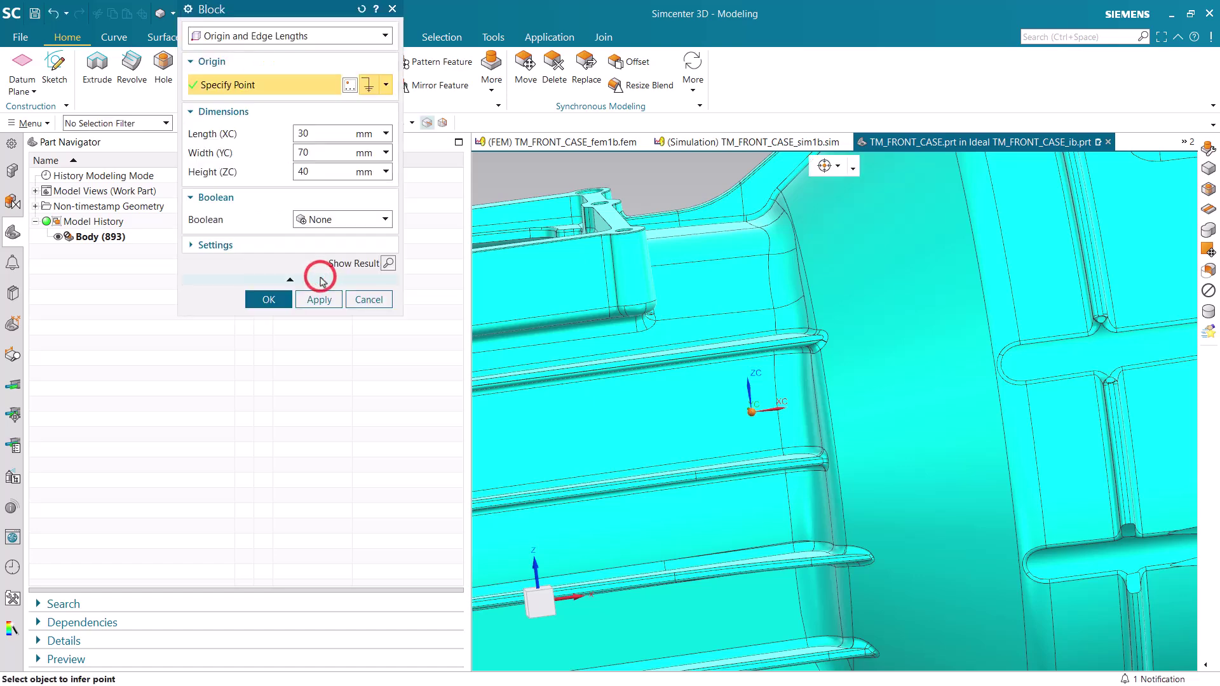
pyautogui.click(269, 295)
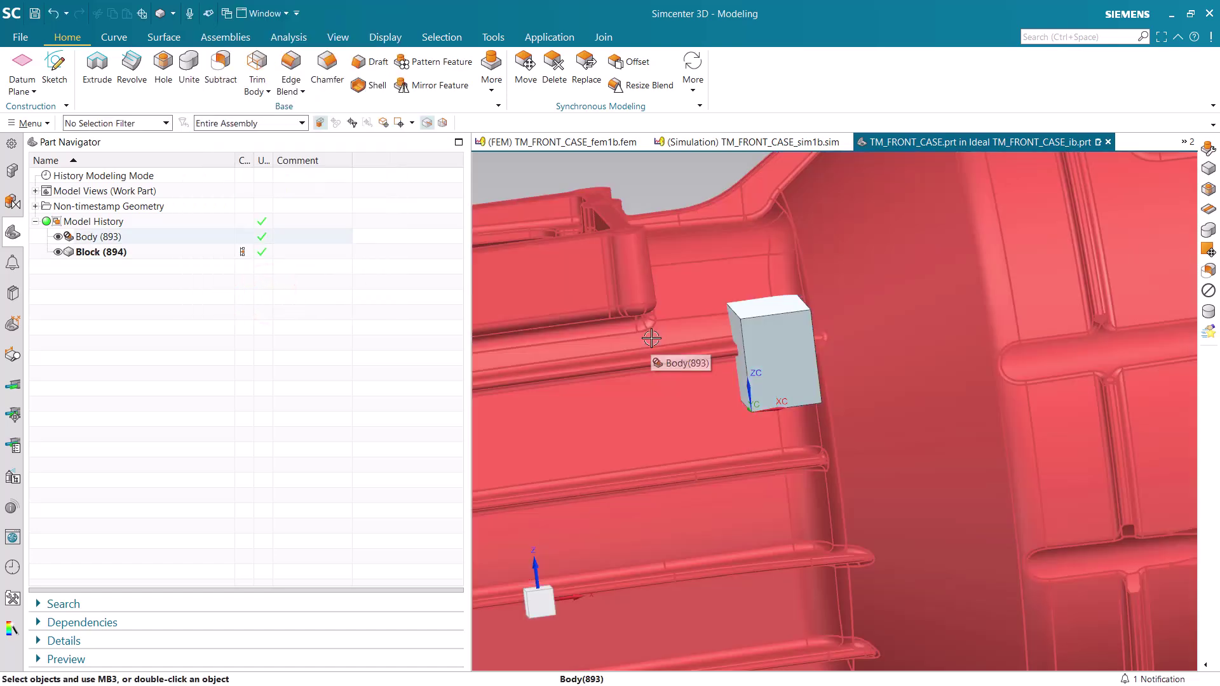
# Step: Edit Block (894) to a length of 50 mm, making it 50 × 70 × 40 mm
pyautogui.moveTo(654, 341)
pyautogui.mouseDown(button='middle')
pyautogui.moveTo(625, 338)
pyautogui.moveTo(665, 338)
pyautogui.moveTo(650, 342)
pyautogui.mouseUp(button='middle')
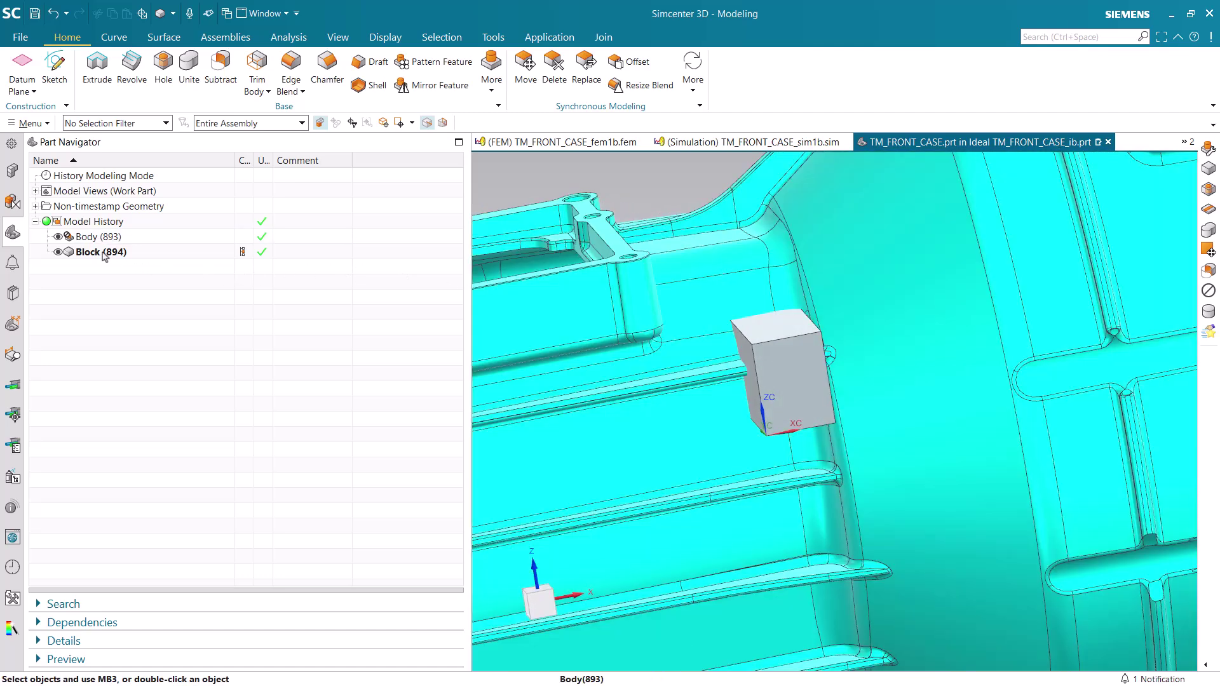
pyautogui.doubleClick(102, 253)
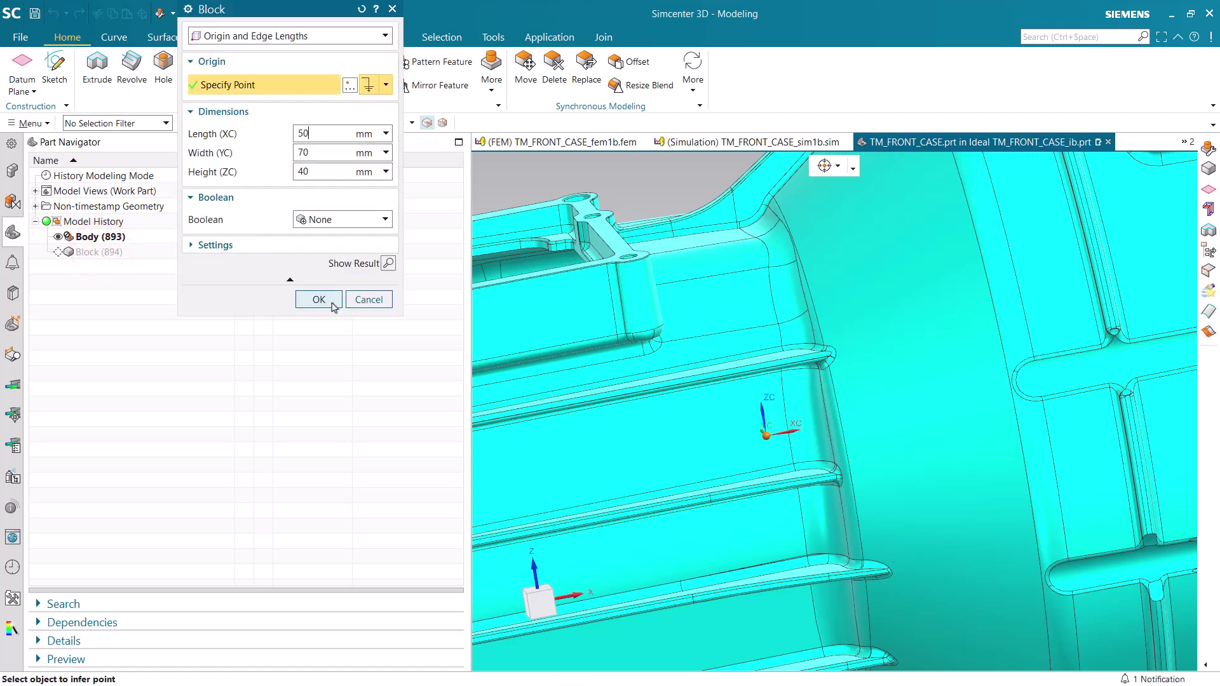
pyautogui.click(319, 300)
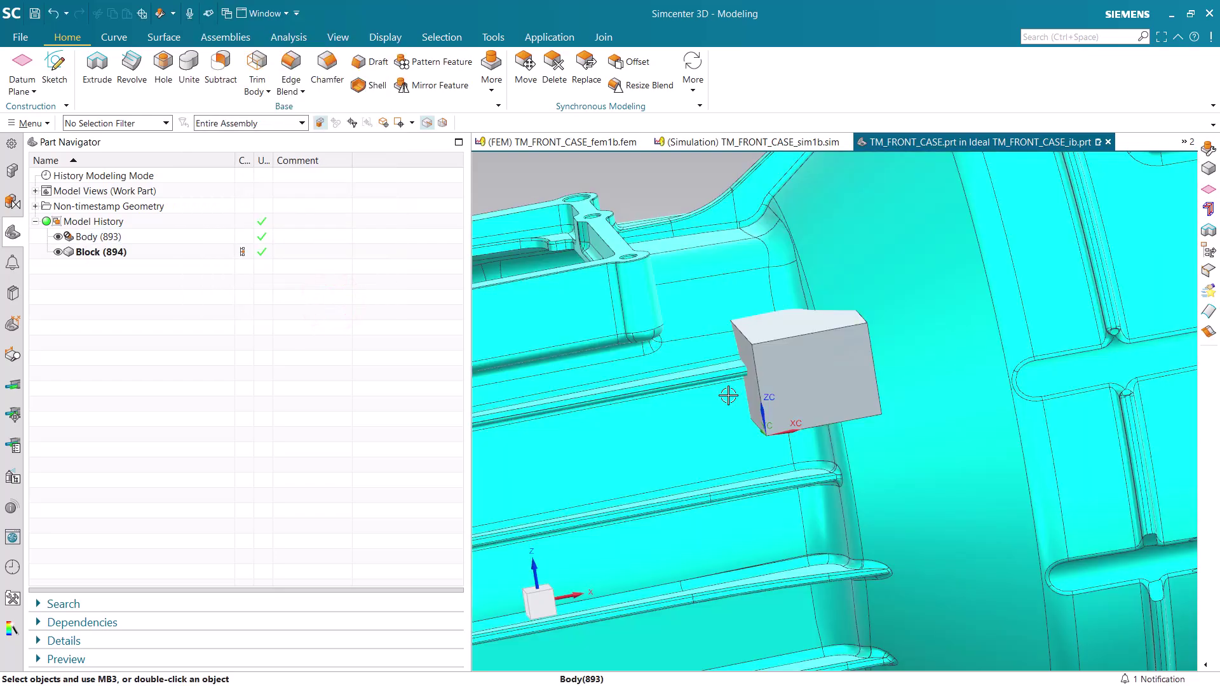
pyautogui.moveTo(728, 394)
pyautogui.mouseDown(button='middle')
pyautogui.moveTo(720, 381)
pyautogui.moveTo(814, 363)
pyautogui.moveTo(749, 368)
pyautogui.moveTo(720, 391)
pyautogui.moveTo(730, 386)
pyautogui.mouseUp(button='middle')
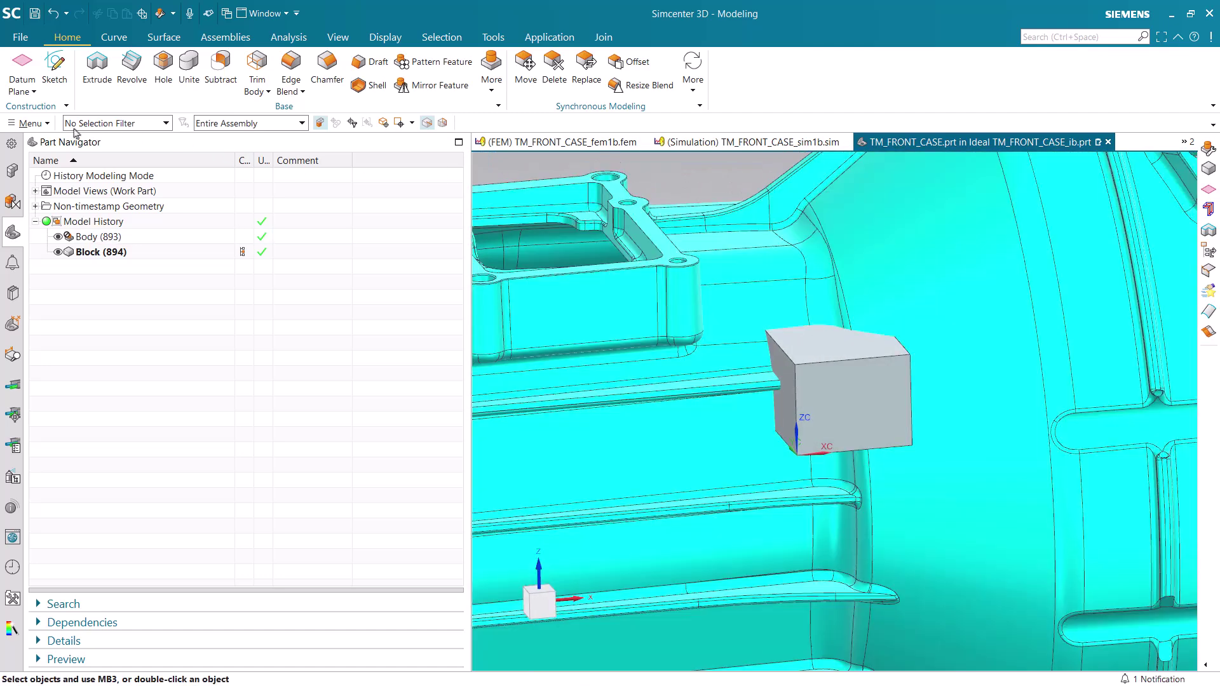
# Step: Intersect the case body as target with the block as tool, leaving Intersect (895)
pyautogui.click(31, 124)
pyautogui.click(56, 186)
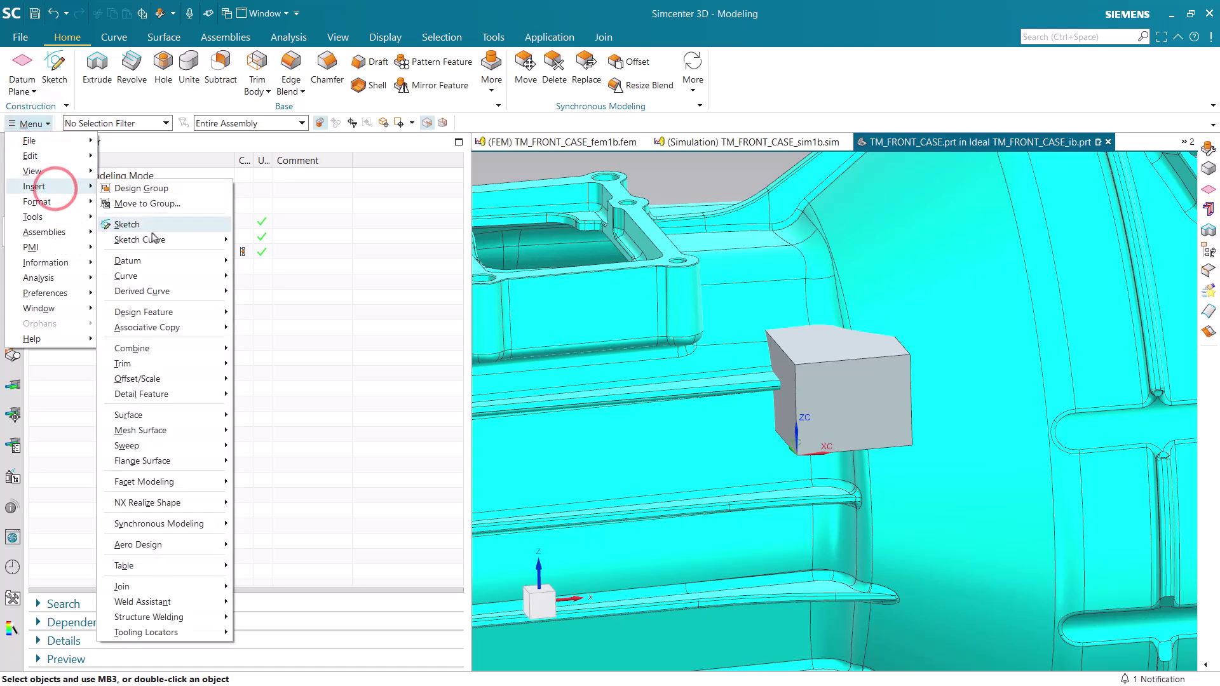
pyautogui.click(168, 347)
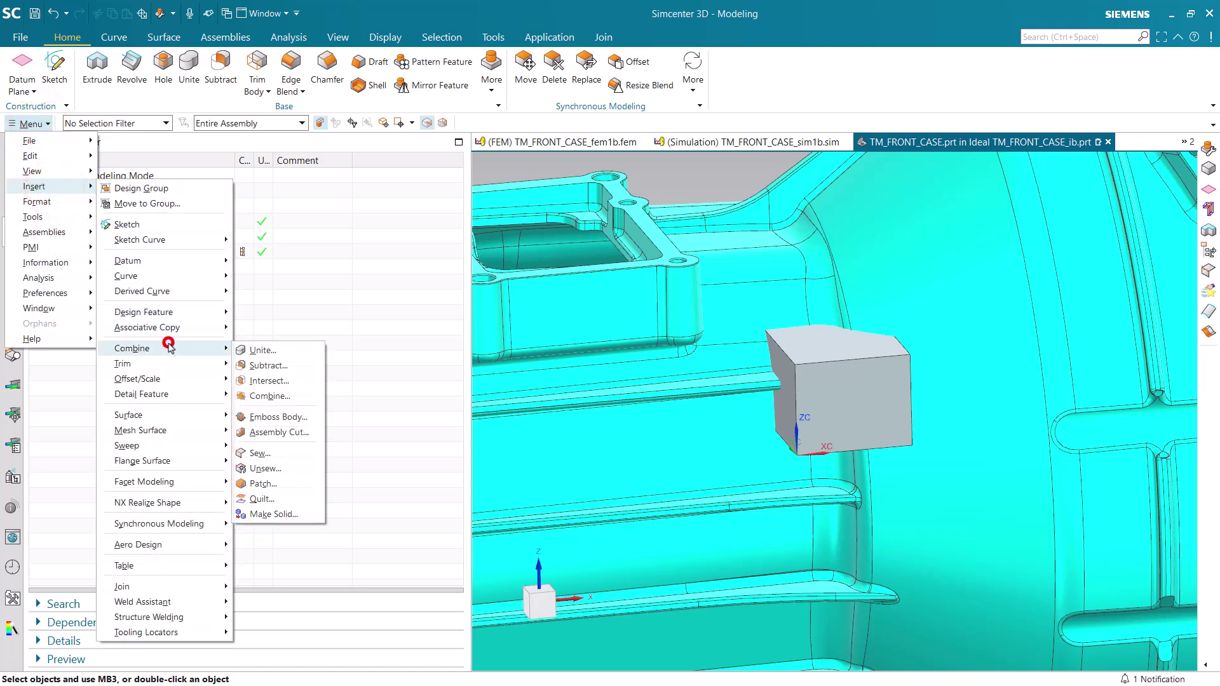
pyautogui.click(270, 380)
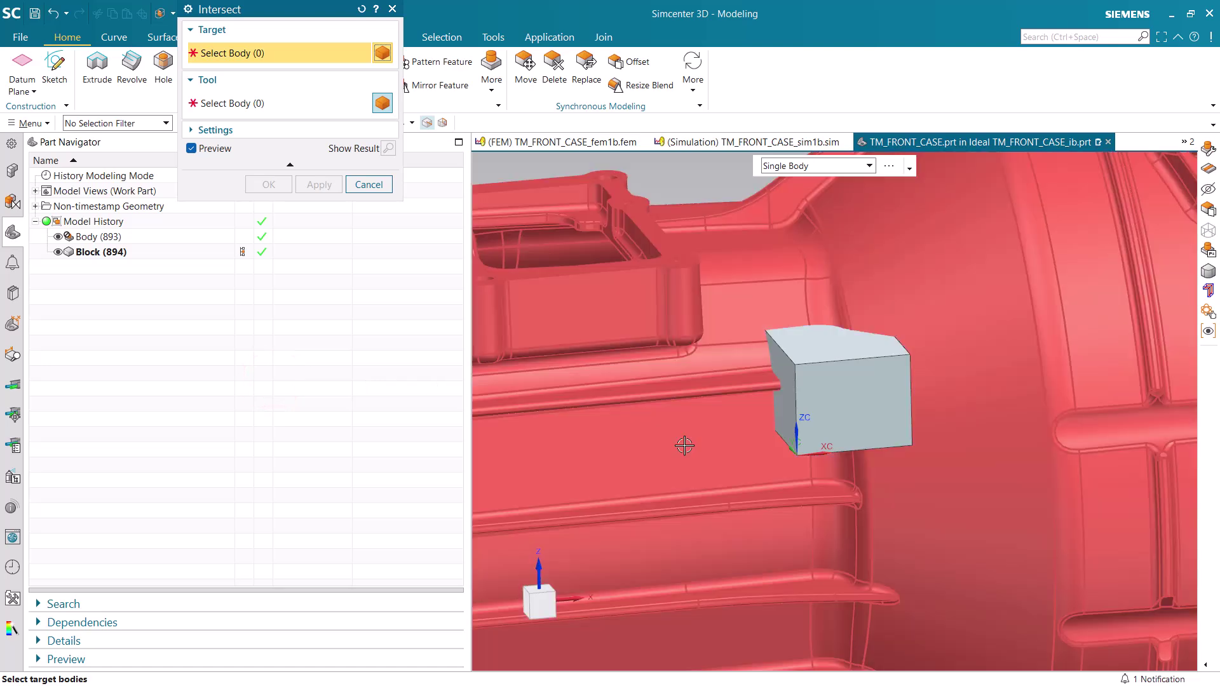
pyautogui.click(688, 442)
pyautogui.click(202, 102)
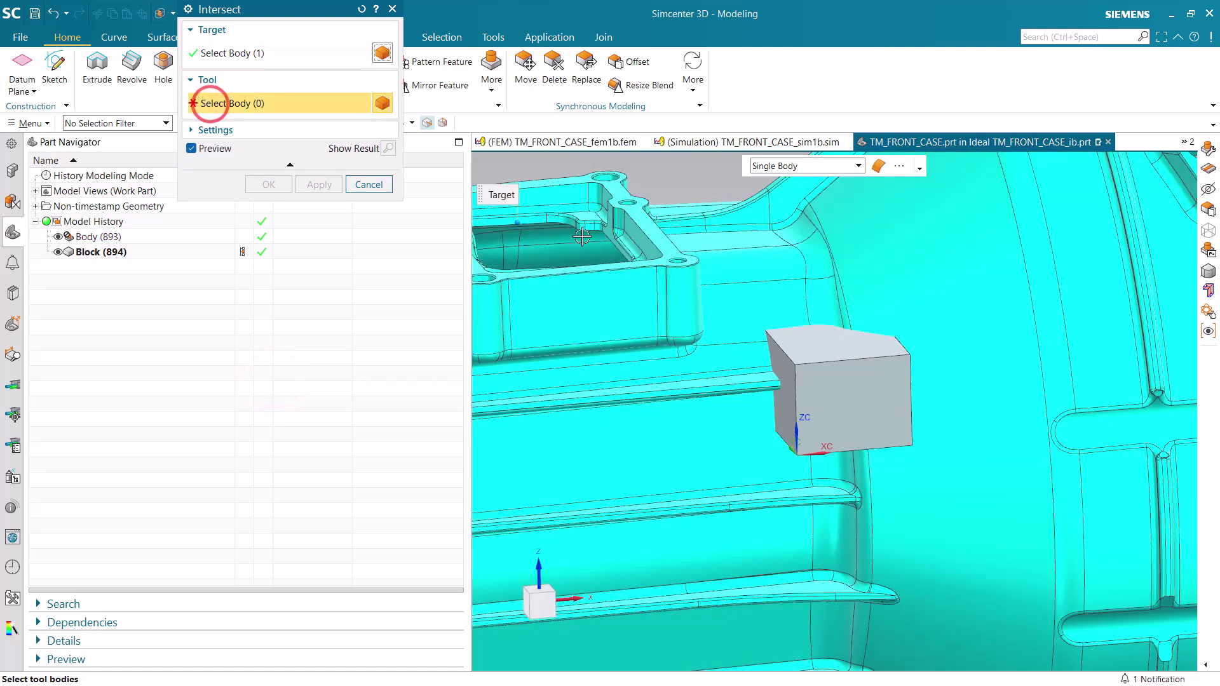
pyautogui.click(830, 390)
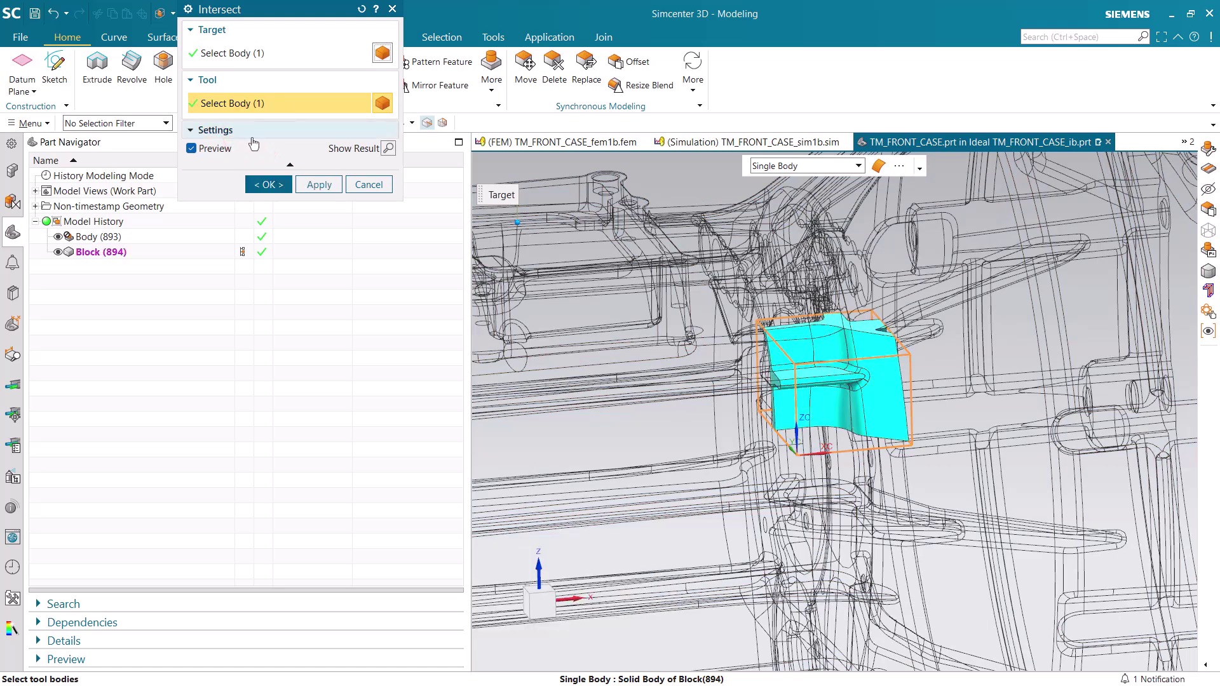
pyautogui.click(253, 131)
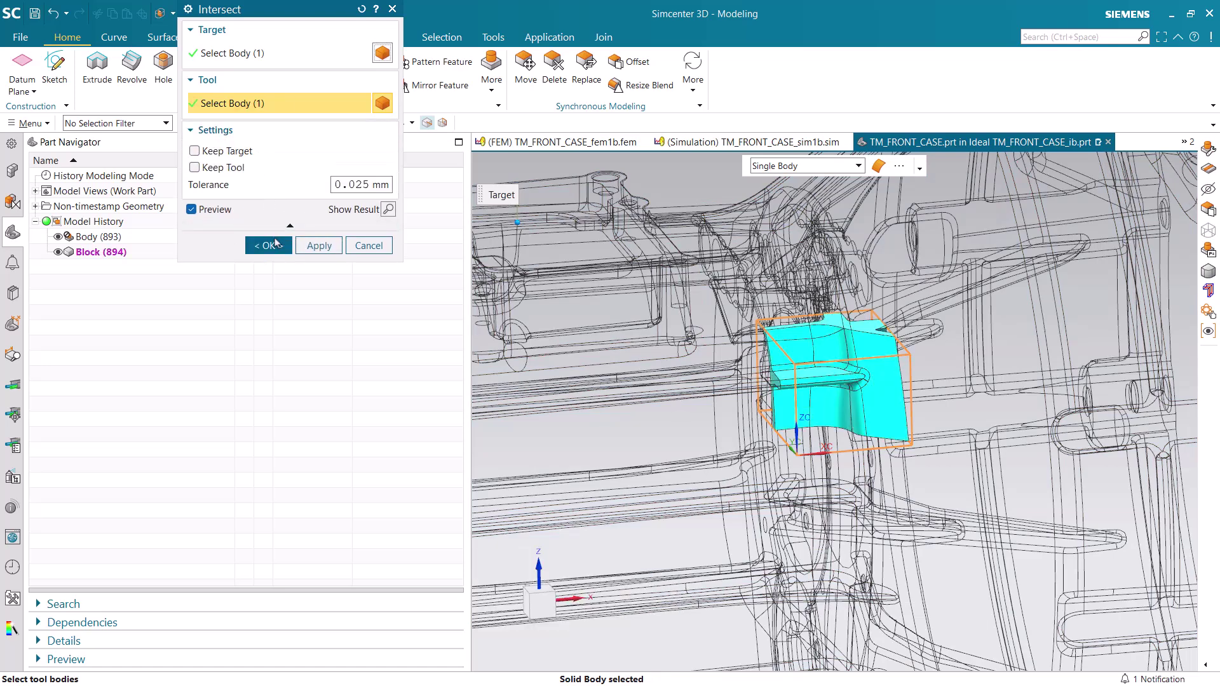
pyautogui.click(273, 247)
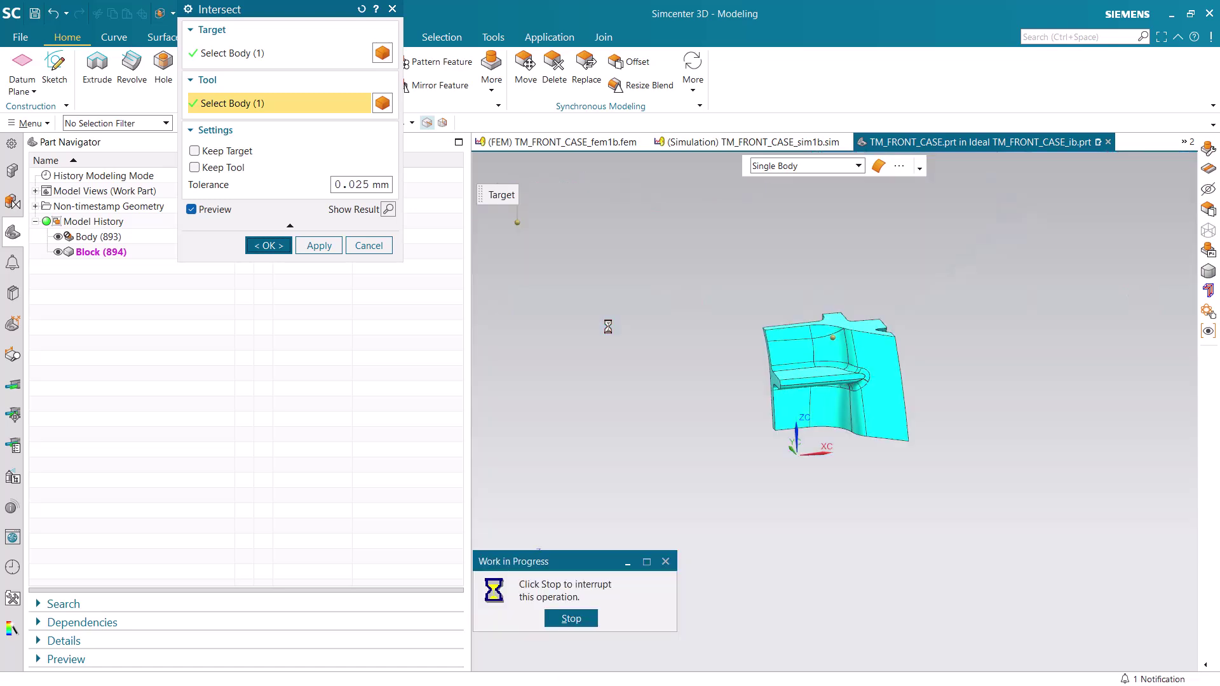
pyautogui.scroll(6, 831, 368)
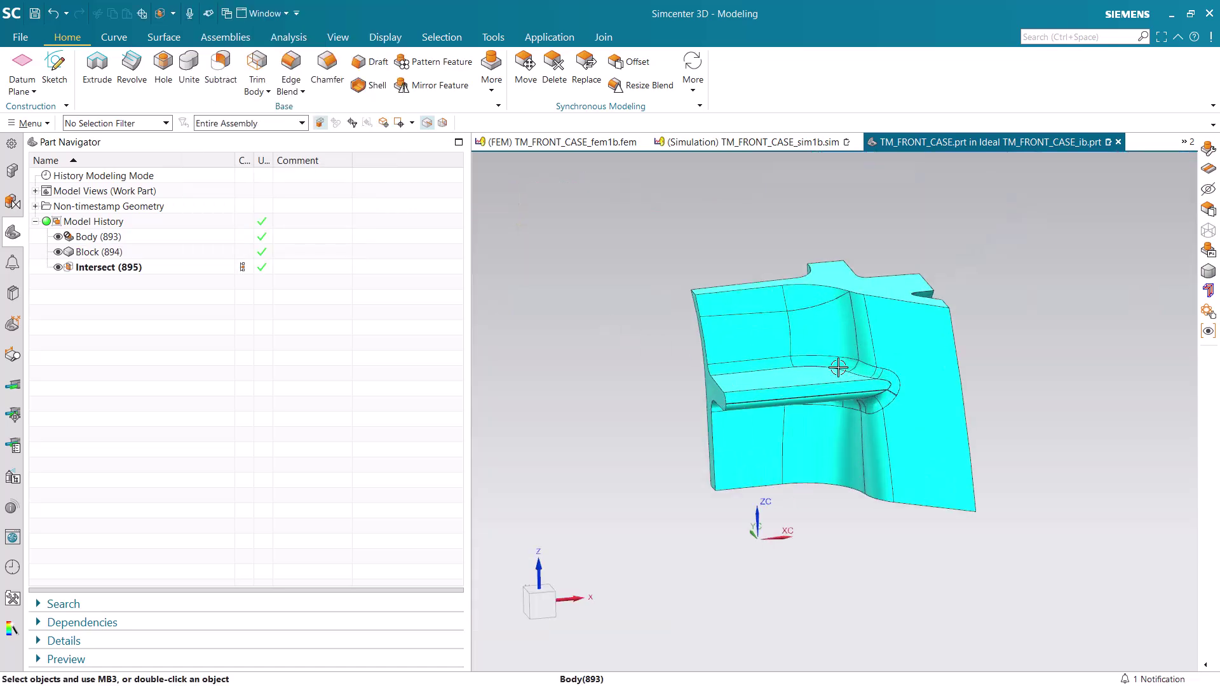
pyautogui.moveTo(845, 369); pyautogui.dragTo(866, 346, button='middle')
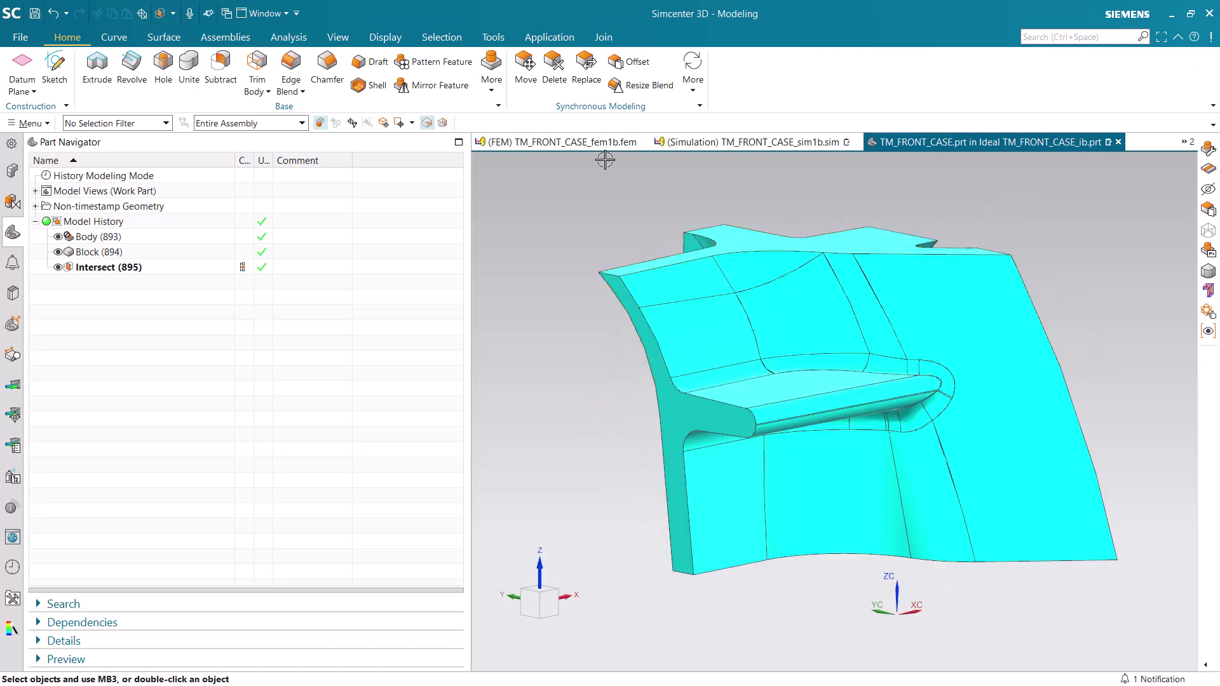
# Step: Make the FEM file active and dismiss the polygon update log
pyautogui.click(589, 145)
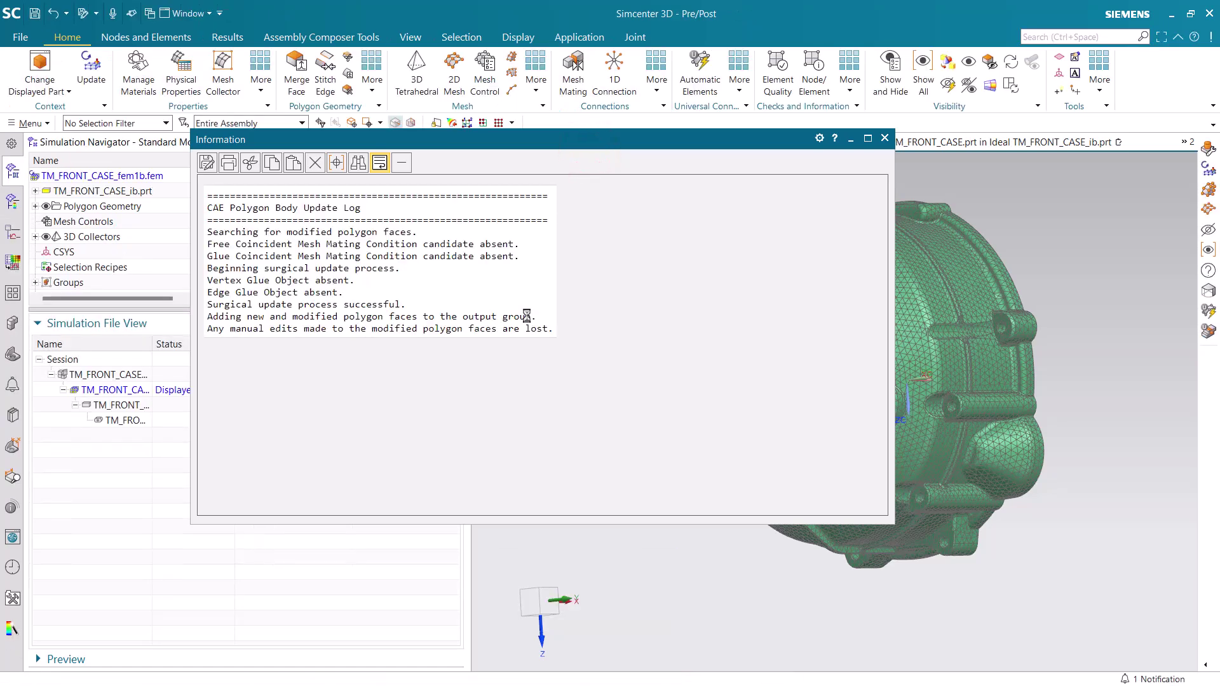
pyautogui.click(888, 140)
pyautogui.moveTo(801, 344); pyautogui.dragTo(783, 229, button='middle')
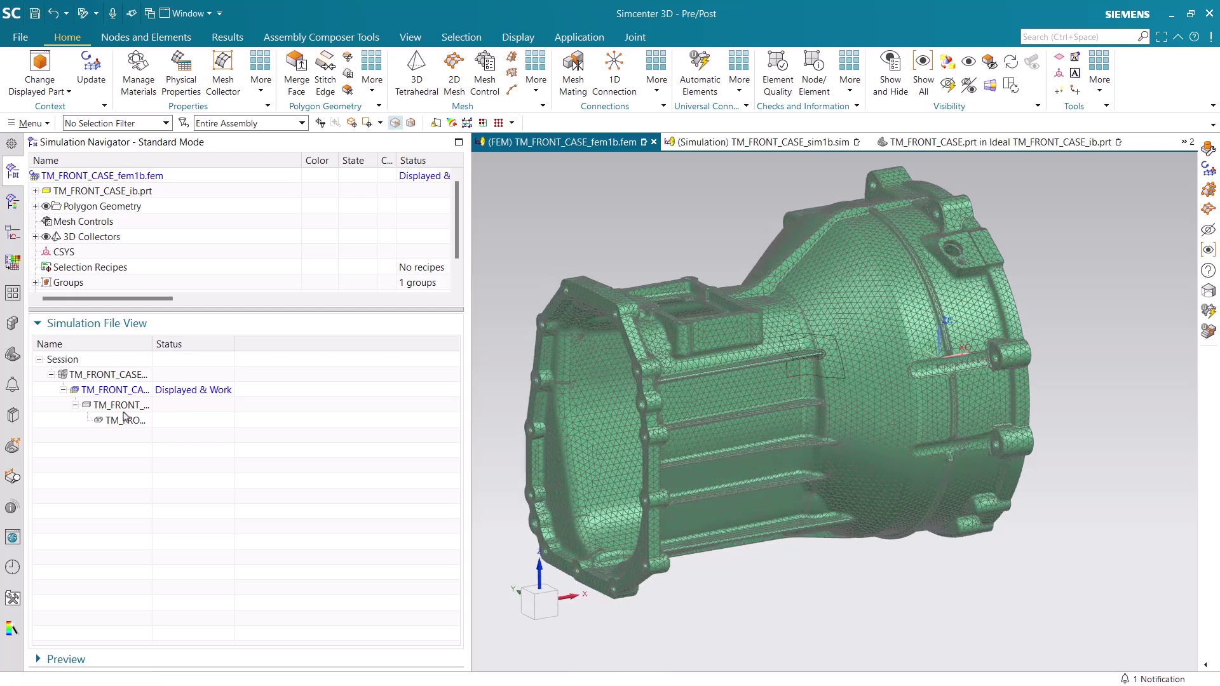
# Step: Remesh the TM_FRONT_CASE 3D collector at 1 mm element size, then redisplay TM_FRONT_CASE_sim1b.sim
pyautogui.click(36, 237)
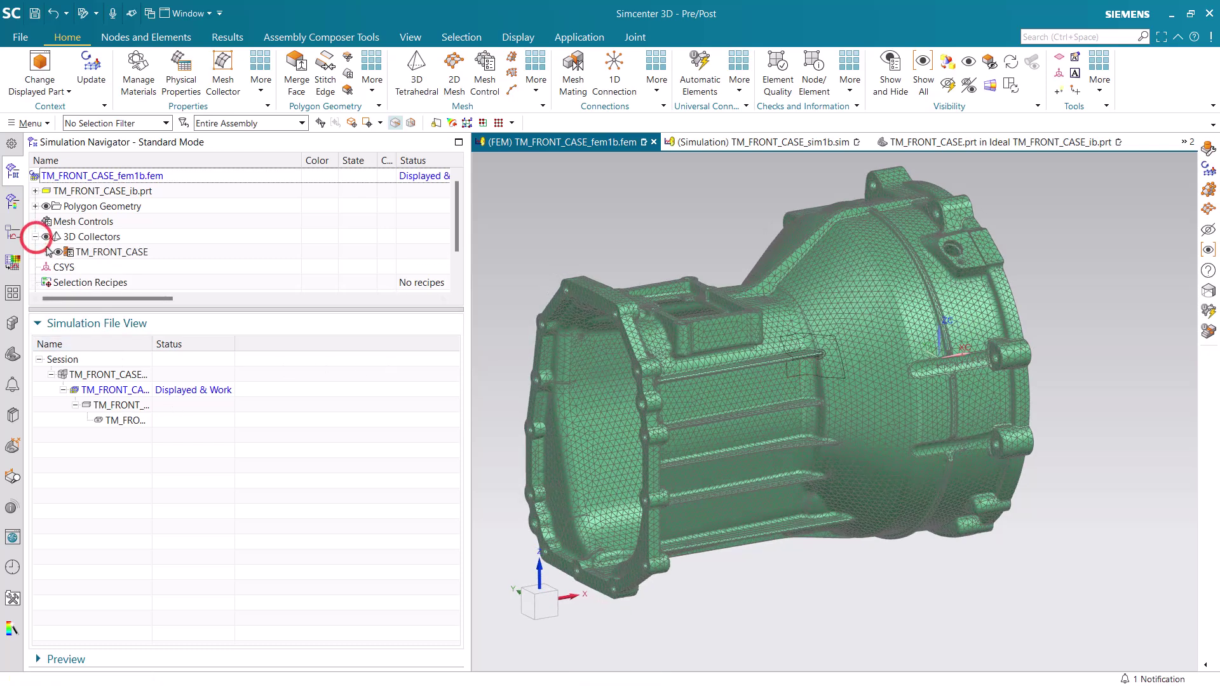
pyautogui.click(47, 252)
pyautogui.doubleClick(111, 267)
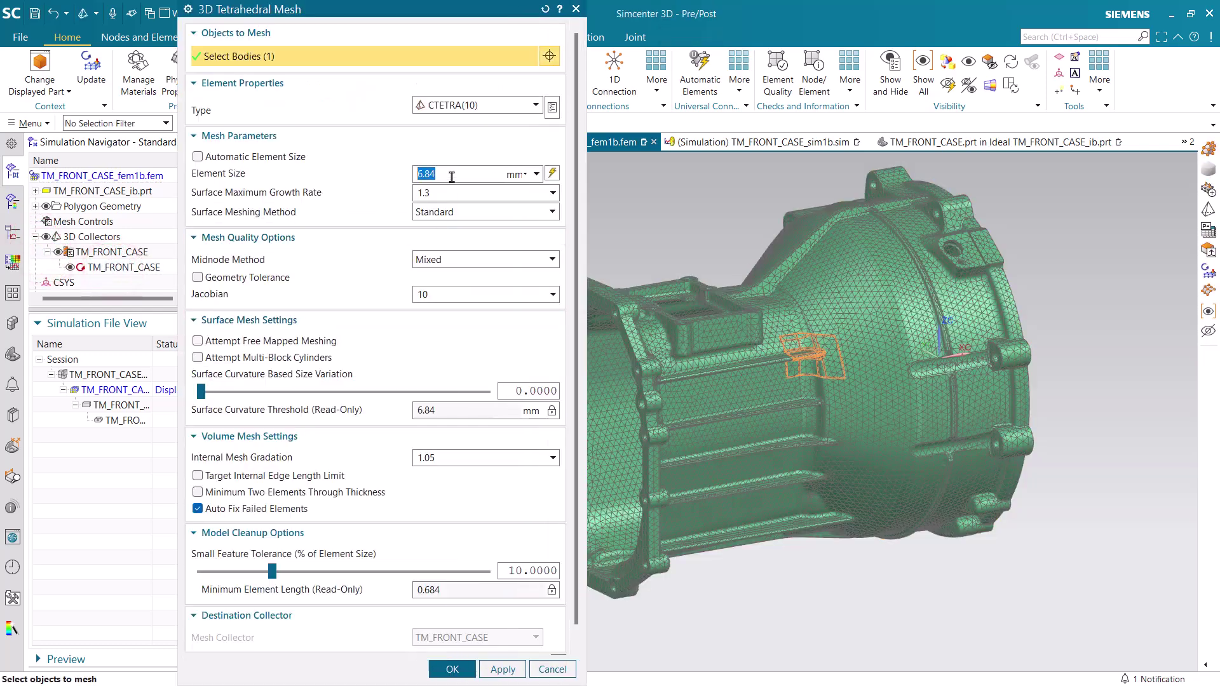
pyautogui.write('1')
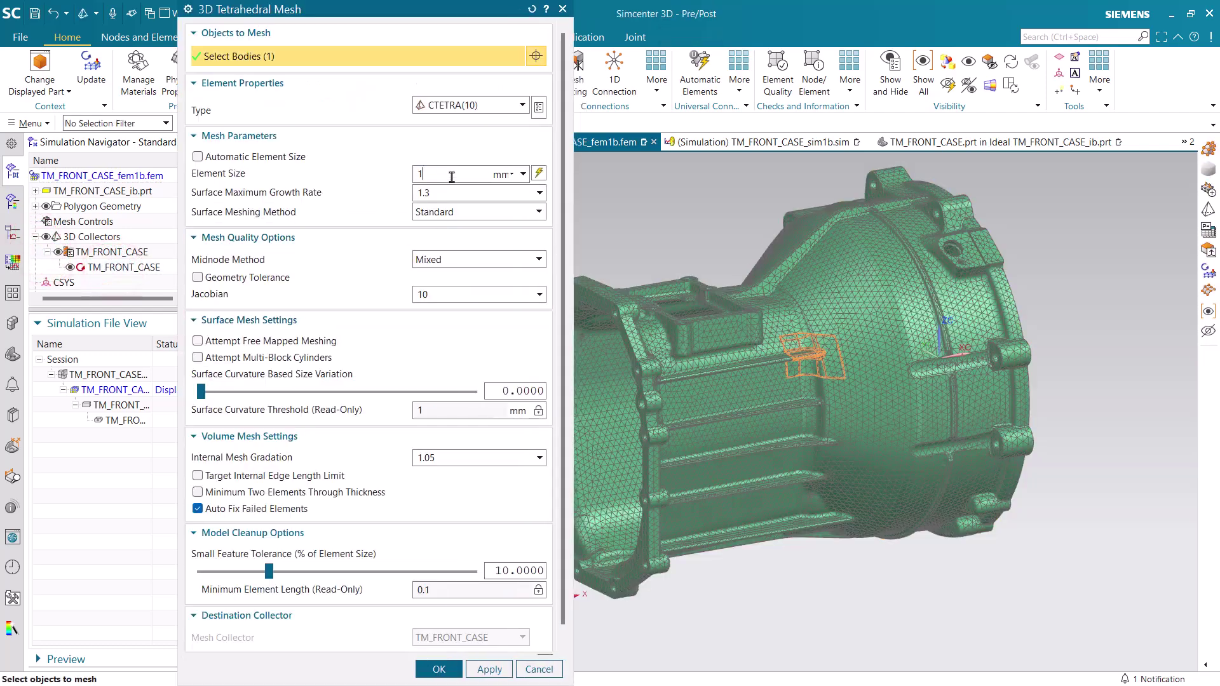
pyautogui.click(441, 670)
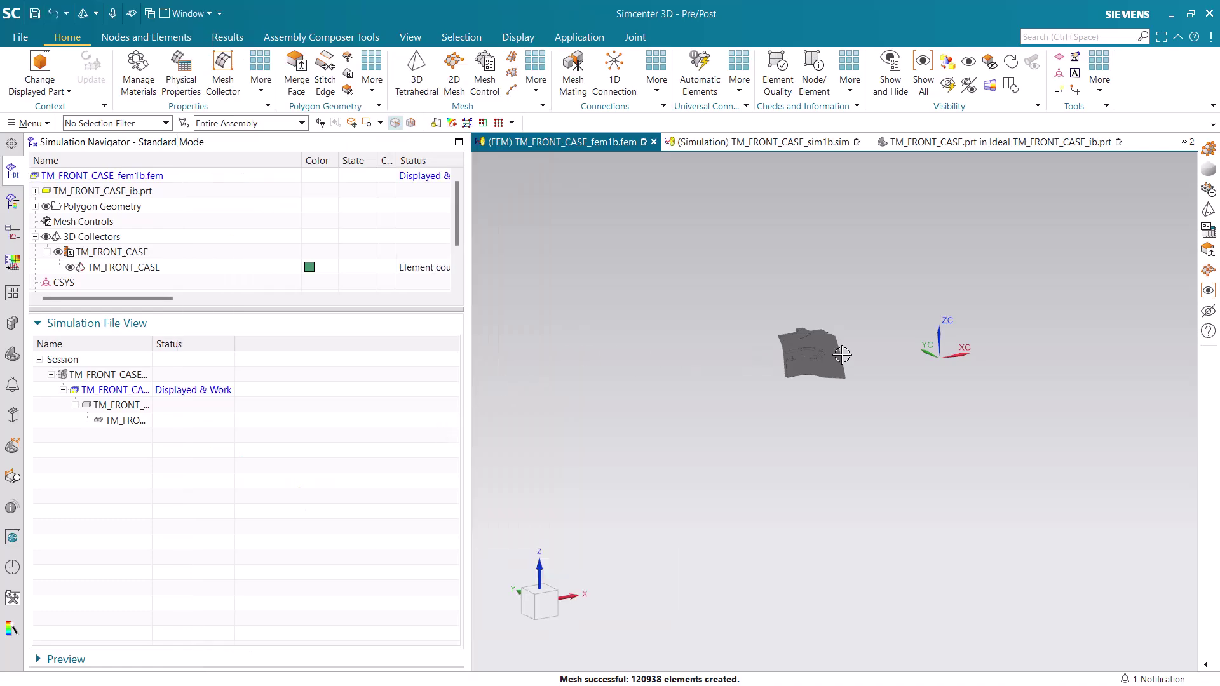
pyautogui.scroll(8, 844, 353)
pyautogui.moveTo(826, 358); pyautogui.dragTo(778, 368, button='middle')
pyautogui.scroll(-3, 749, 362)
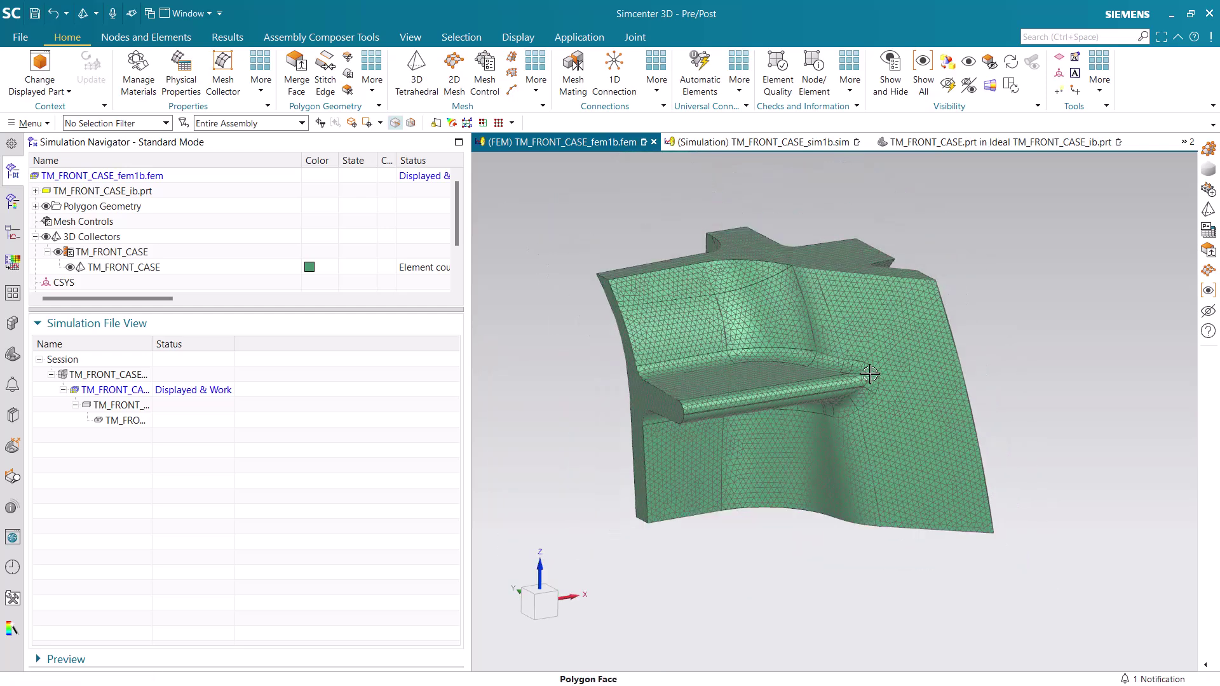
pyautogui.doubleClick(105, 375)
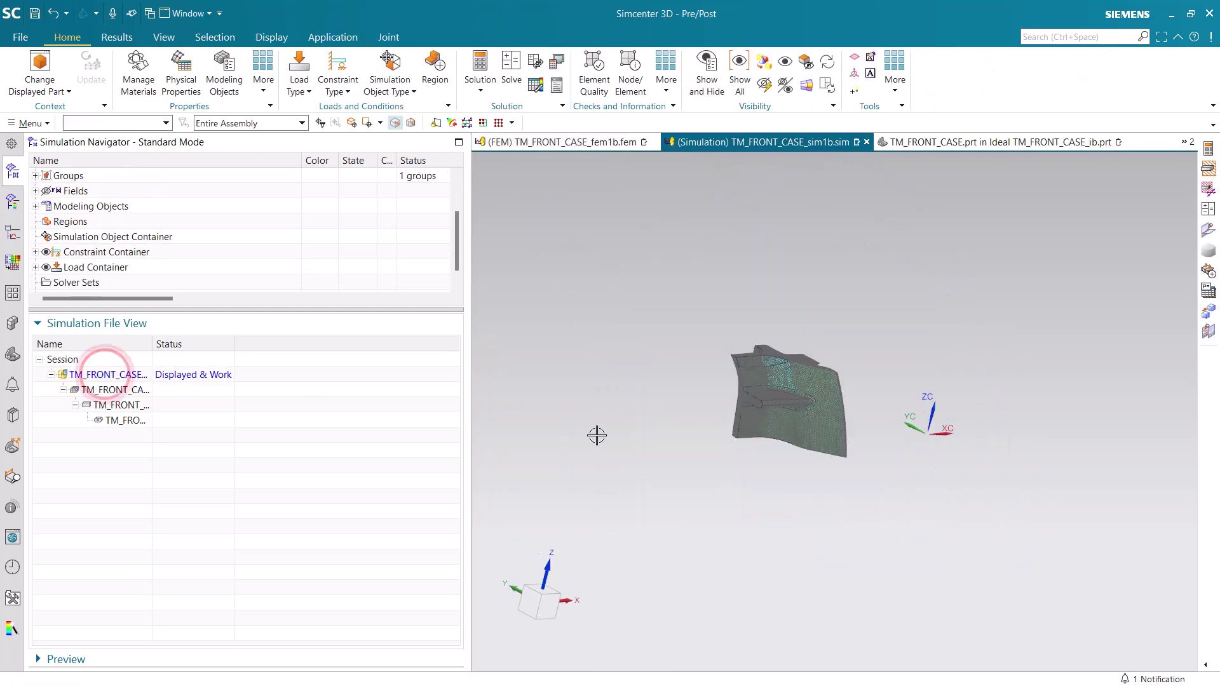
# Step: Create SOL 101 Linear Statics solution 101b with Element Iterative Solver checked
pyautogui.scroll(3, 749, 423)
pyautogui.scroll(2, 834, 249)
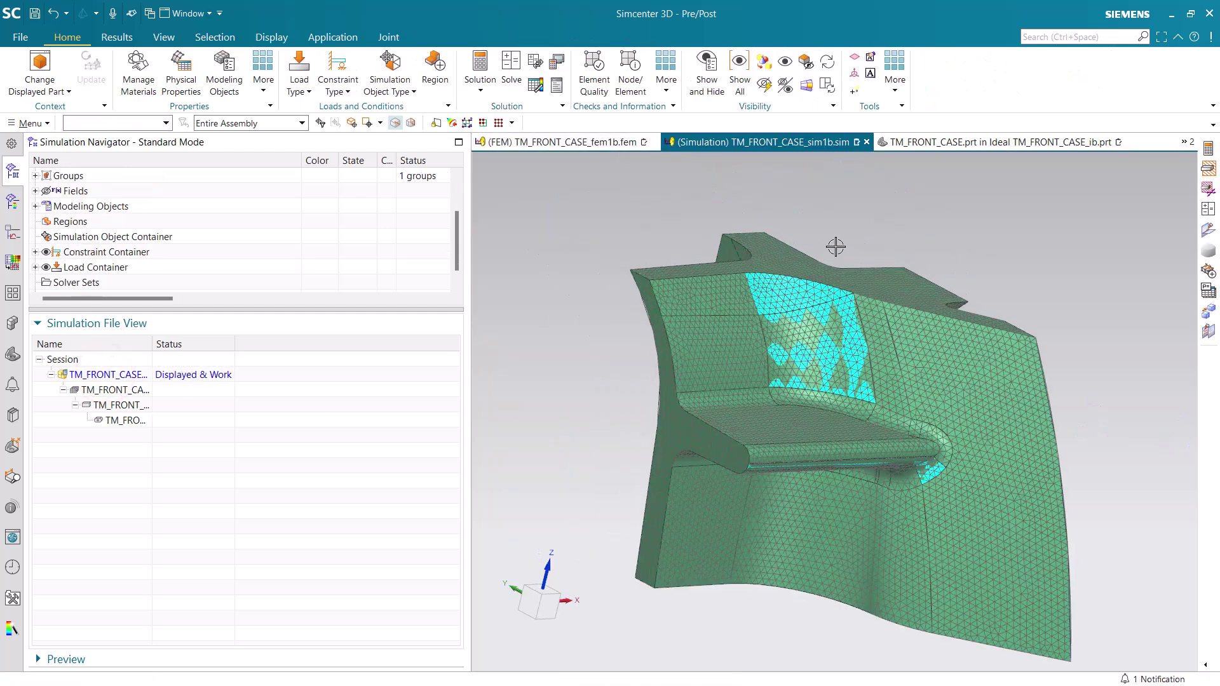
pyautogui.moveTo(186, 309); pyautogui.dragTo(186, 453)
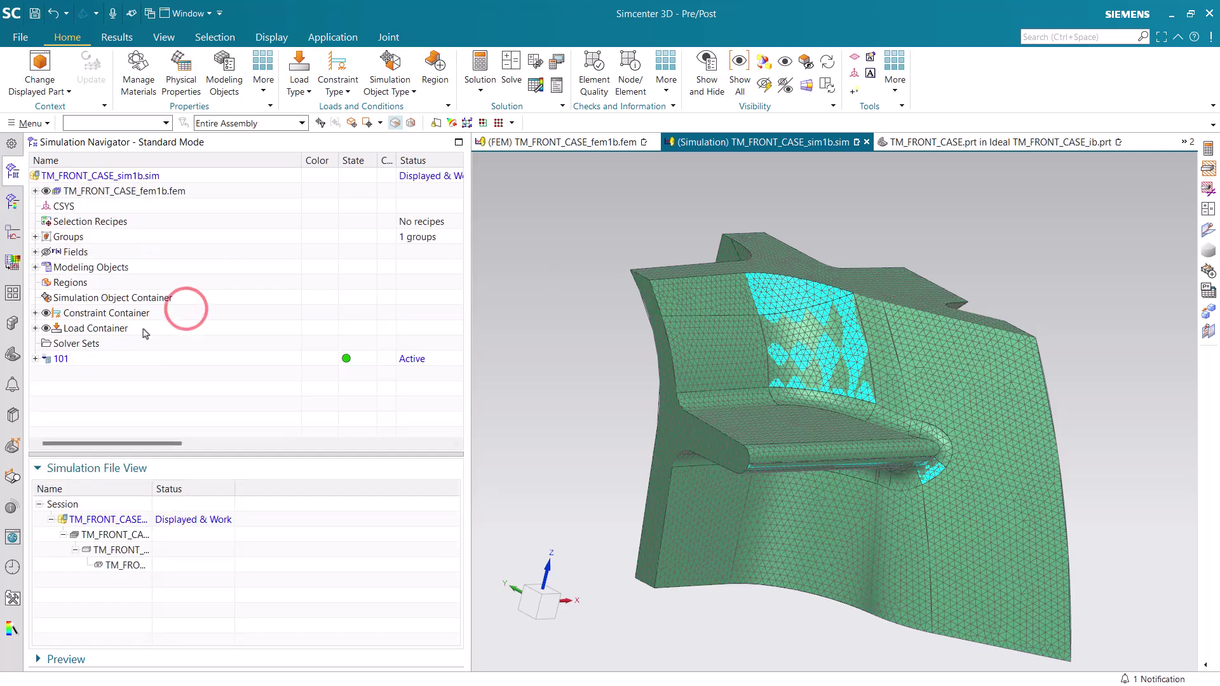
pyautogui.click(36, 191)
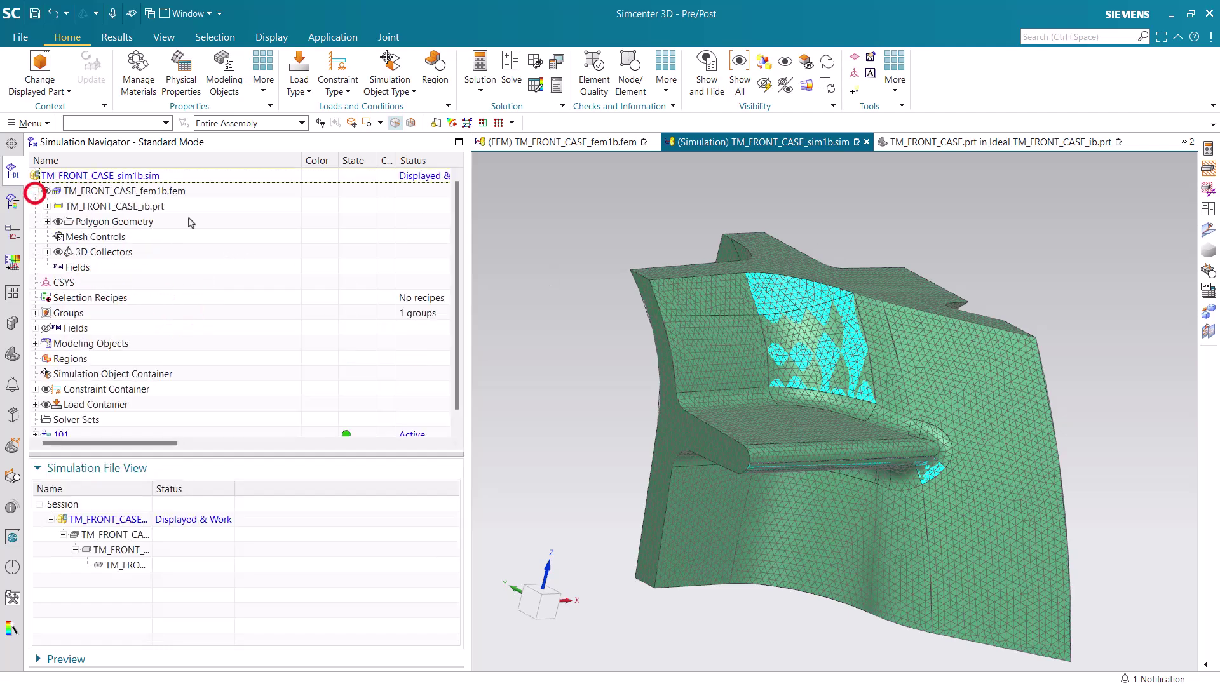
pyautogui.click(482, 82)
pyautogui.click(489, 104)
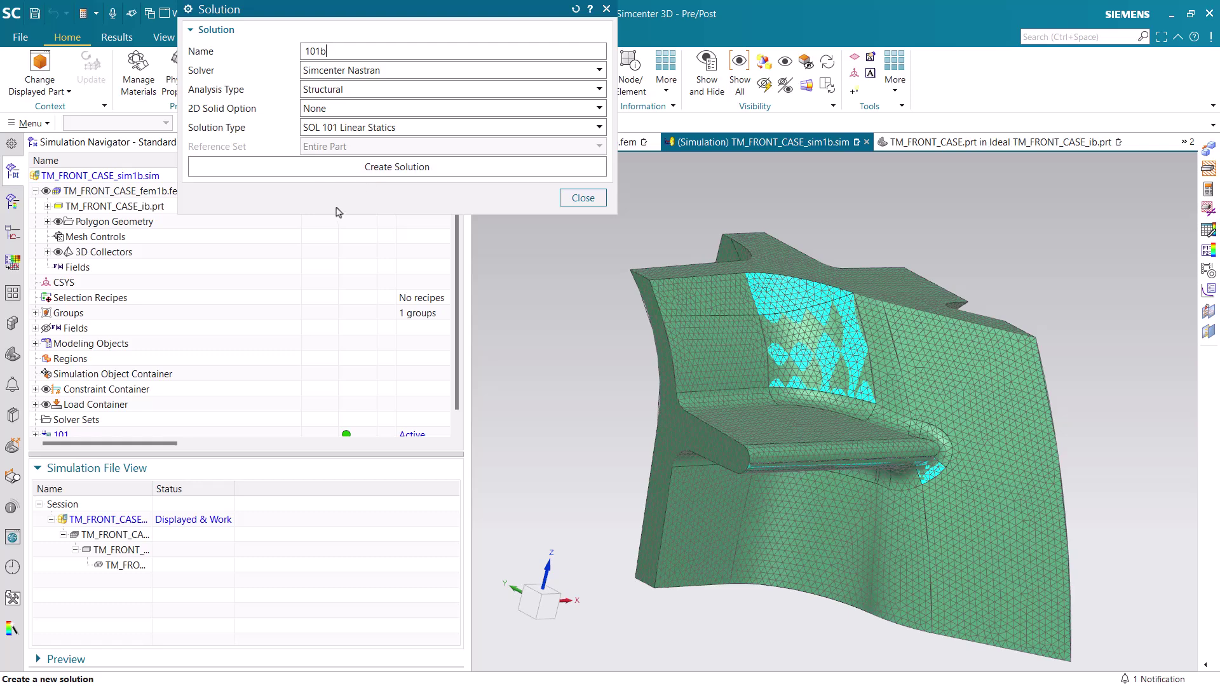
pyautogui.click(340, 167)
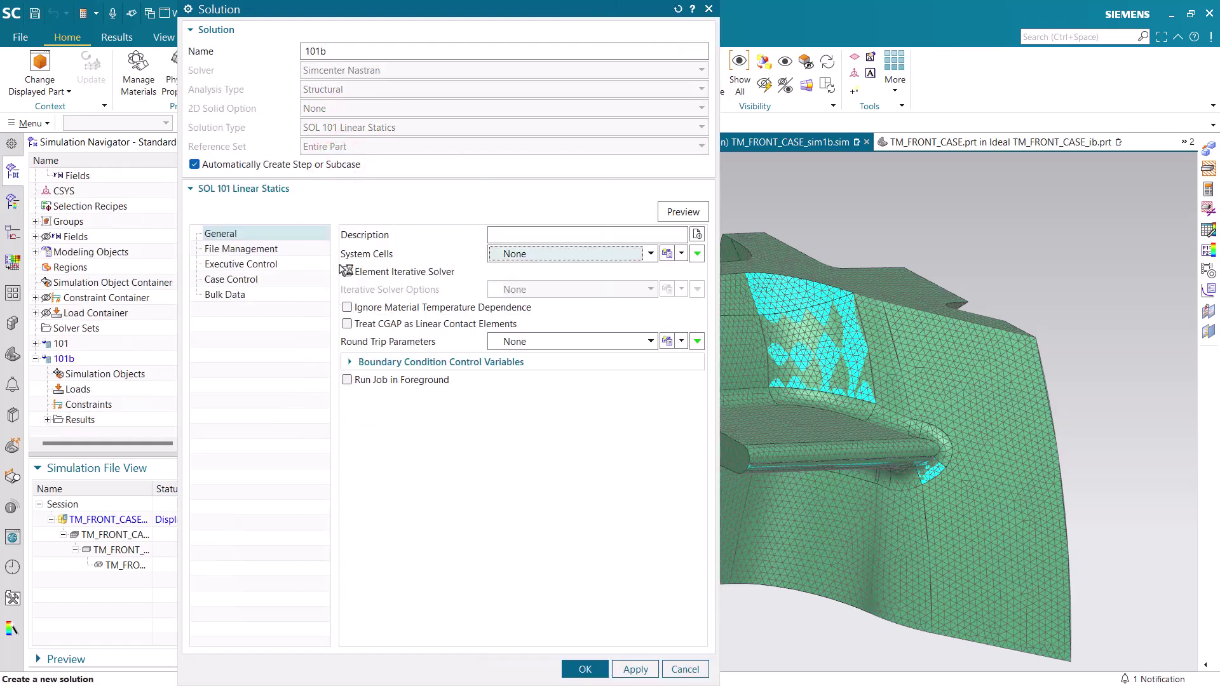
pyautogui.click(347, 272)
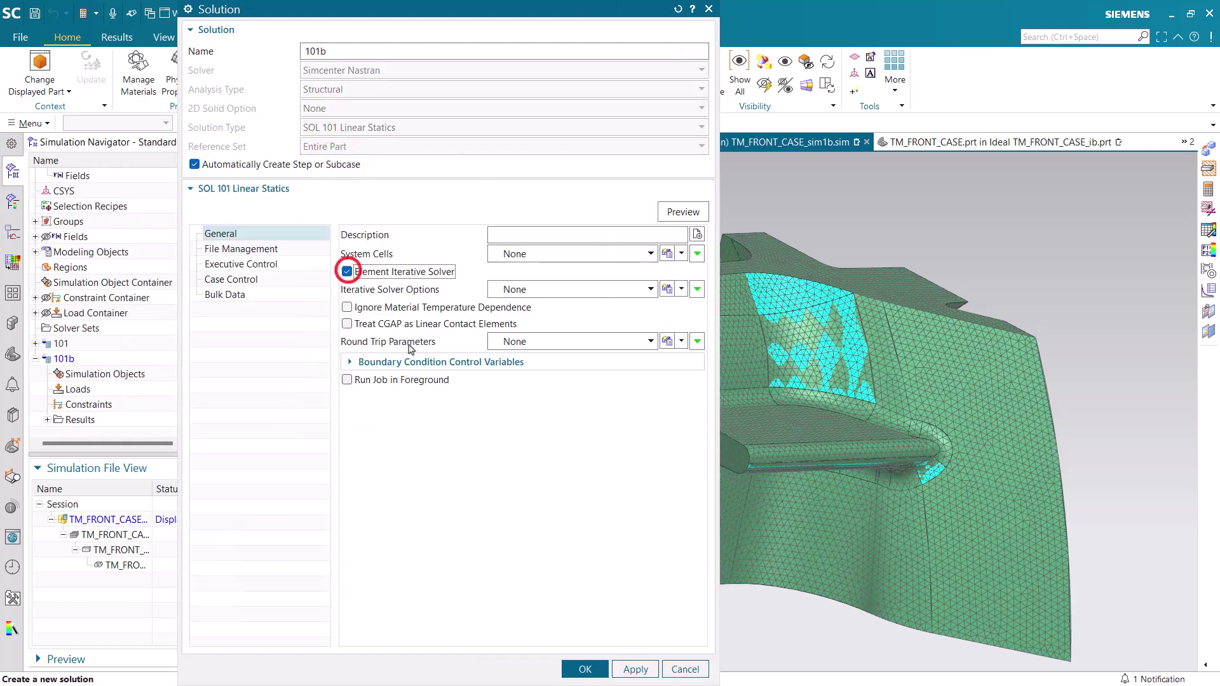
pyautogui.click(591, 669)
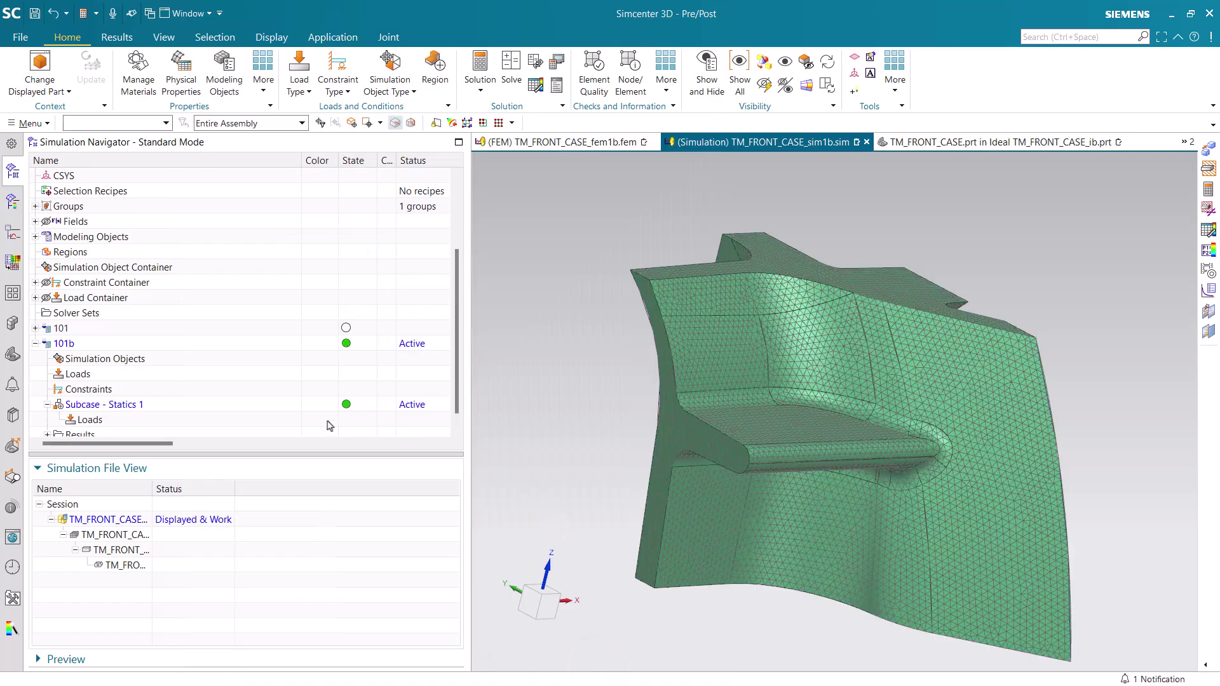
# Step: Start an Enforced Displacement constraint using Translational Components - Field driven by the Nodal Displacement Table
pyautogui.click(89, 389)
pyautogui.rightClick(90, 389)
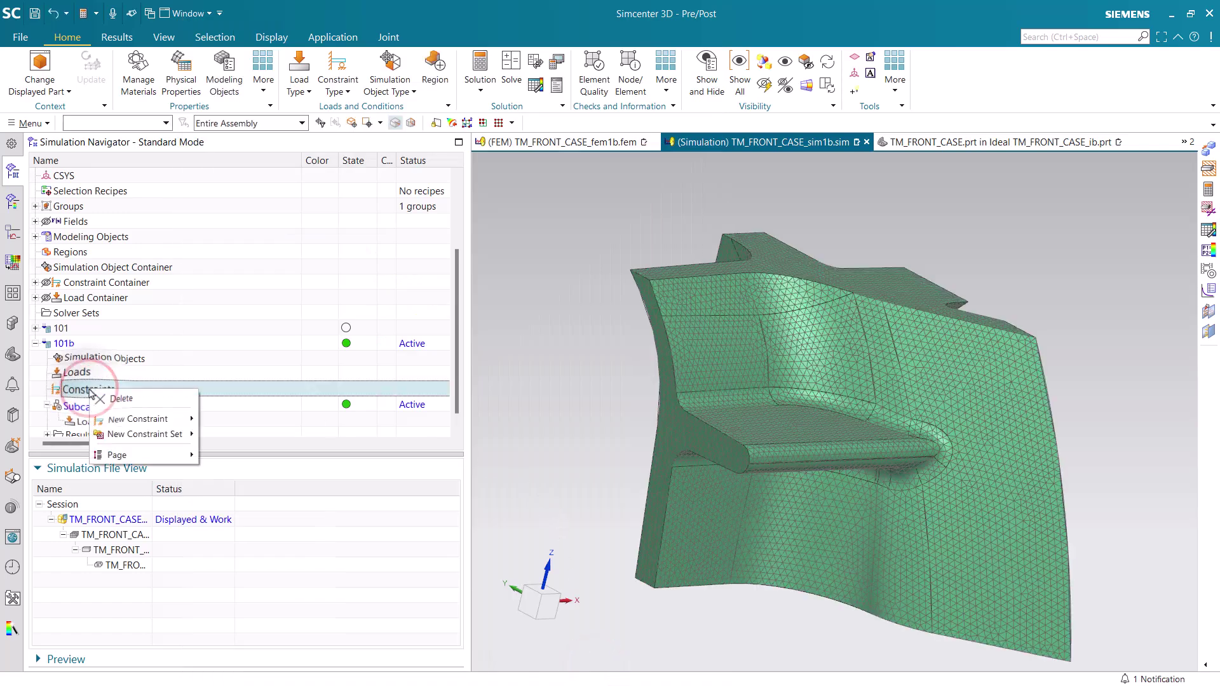
pyautogui.moveTo(118, 420)
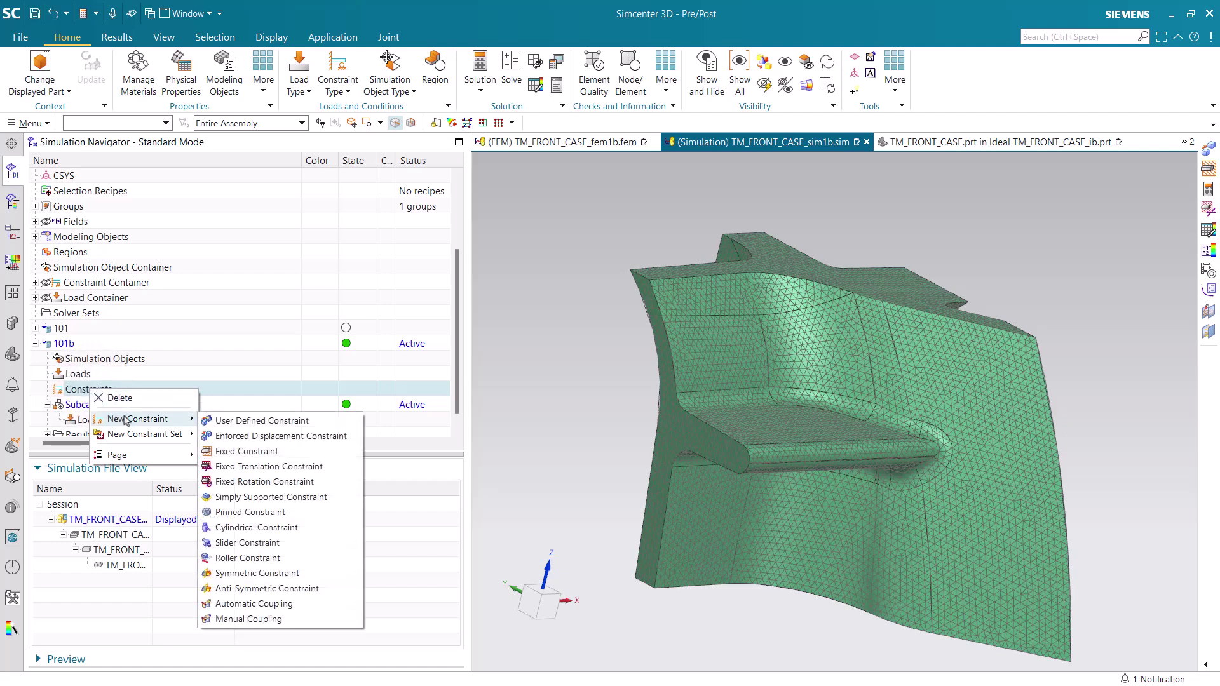
pyautogui.click(242, 436)
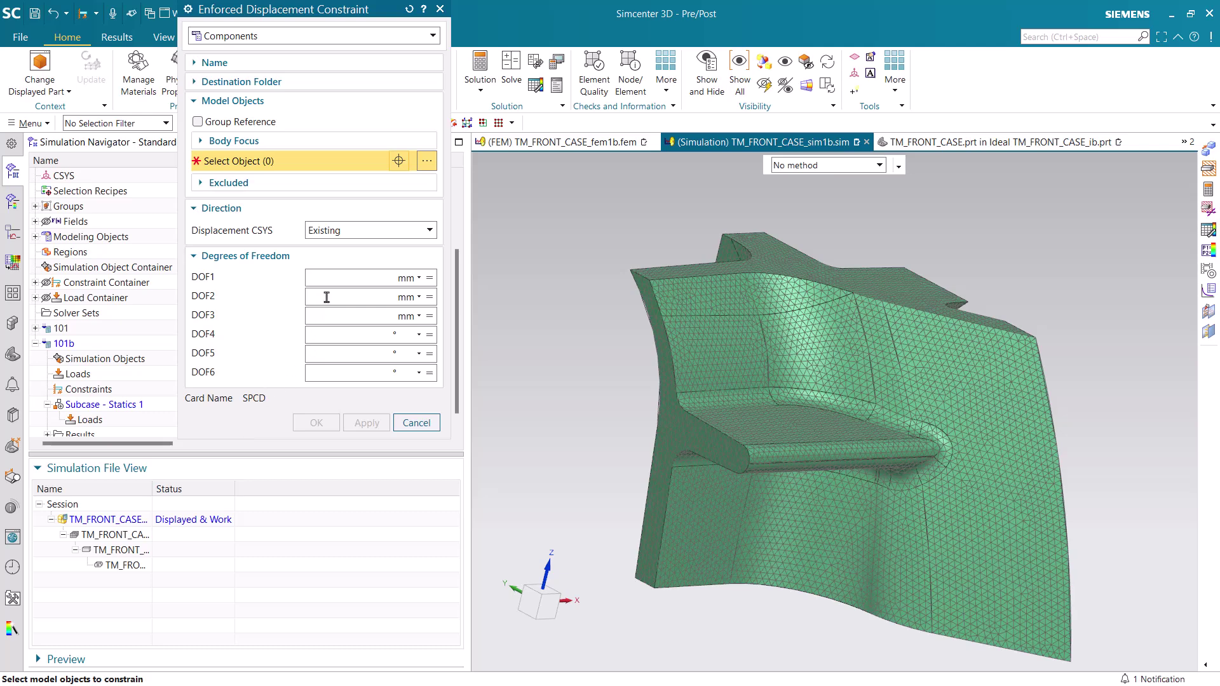
pyautogui.click(318, 39)
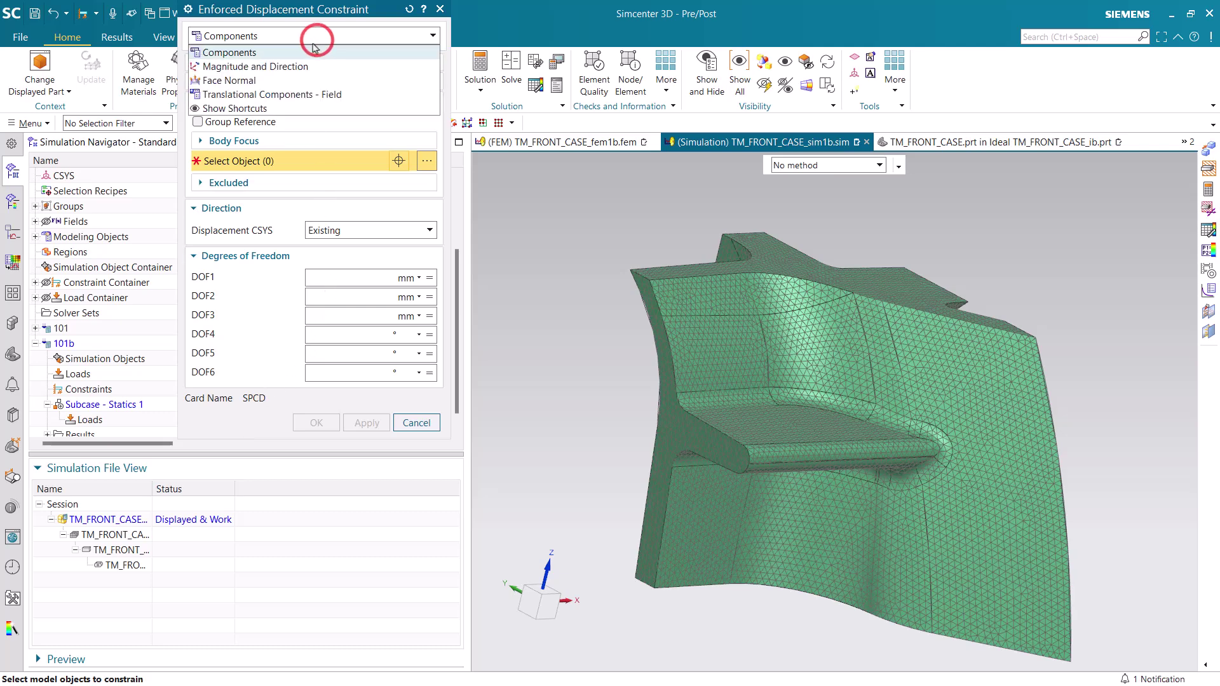
pyautogui.click(291, 93)
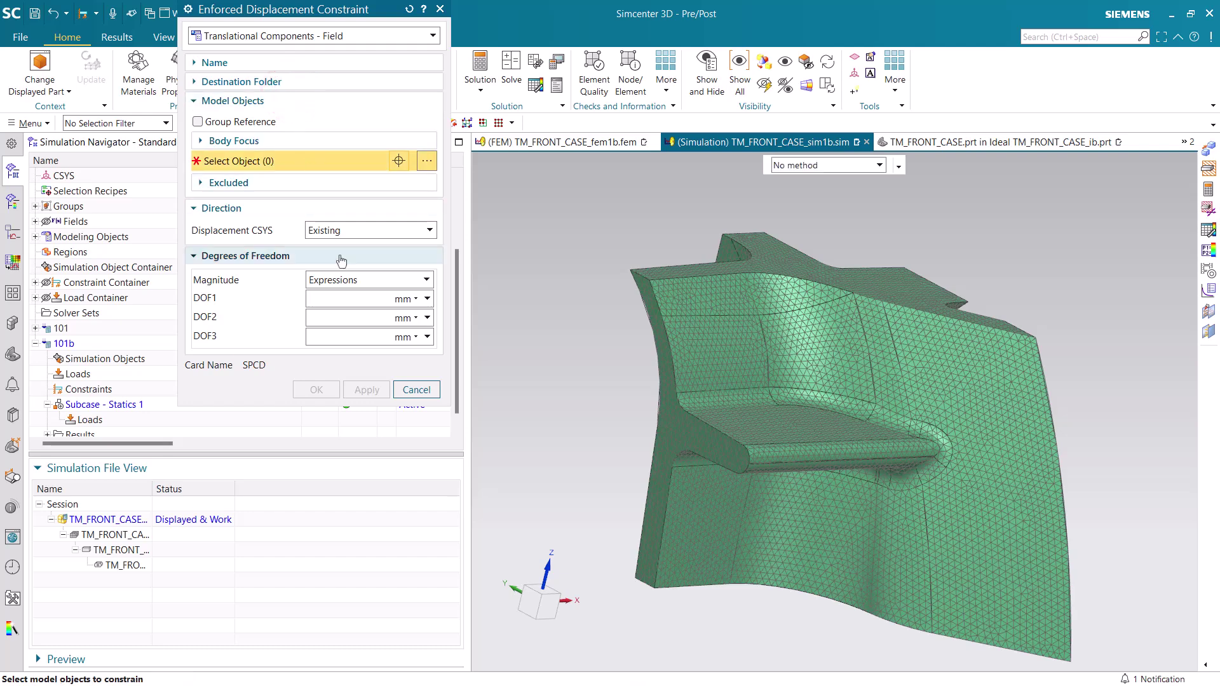
pyautogui.click(347, 280)
pyautogui.click(346, 311)
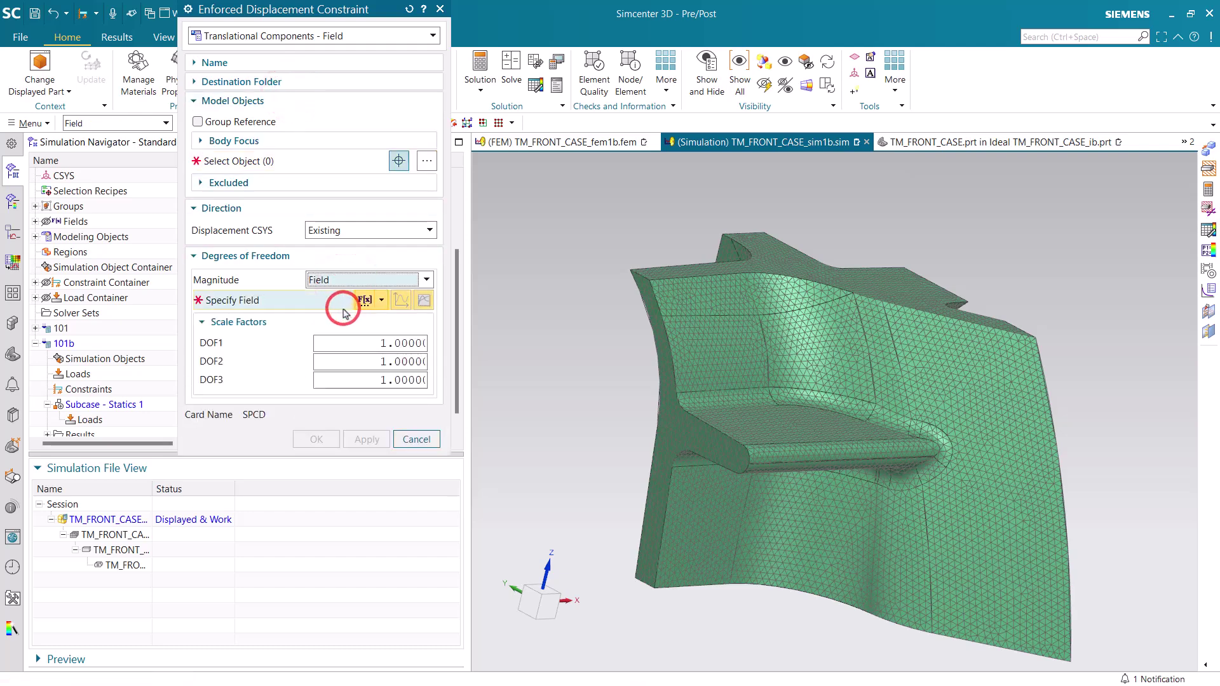
pyautogui.click(381, 300)
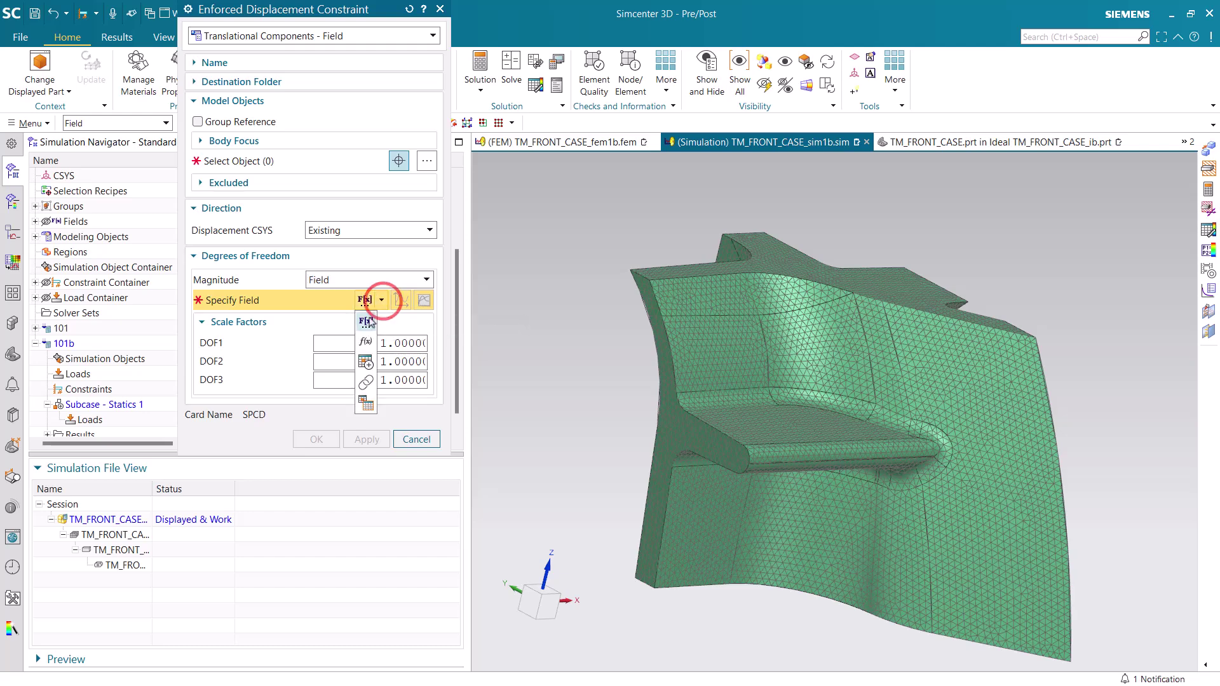
pyautogui.click(366, 322)
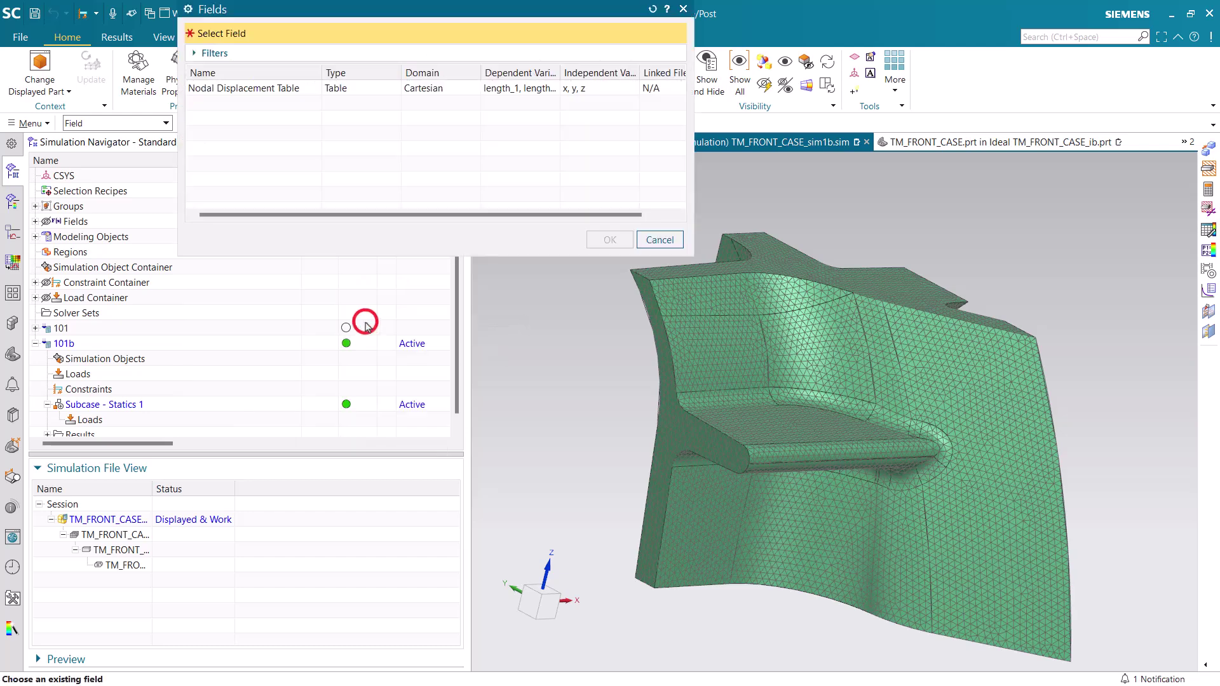
pyautogui.click(278, 89)
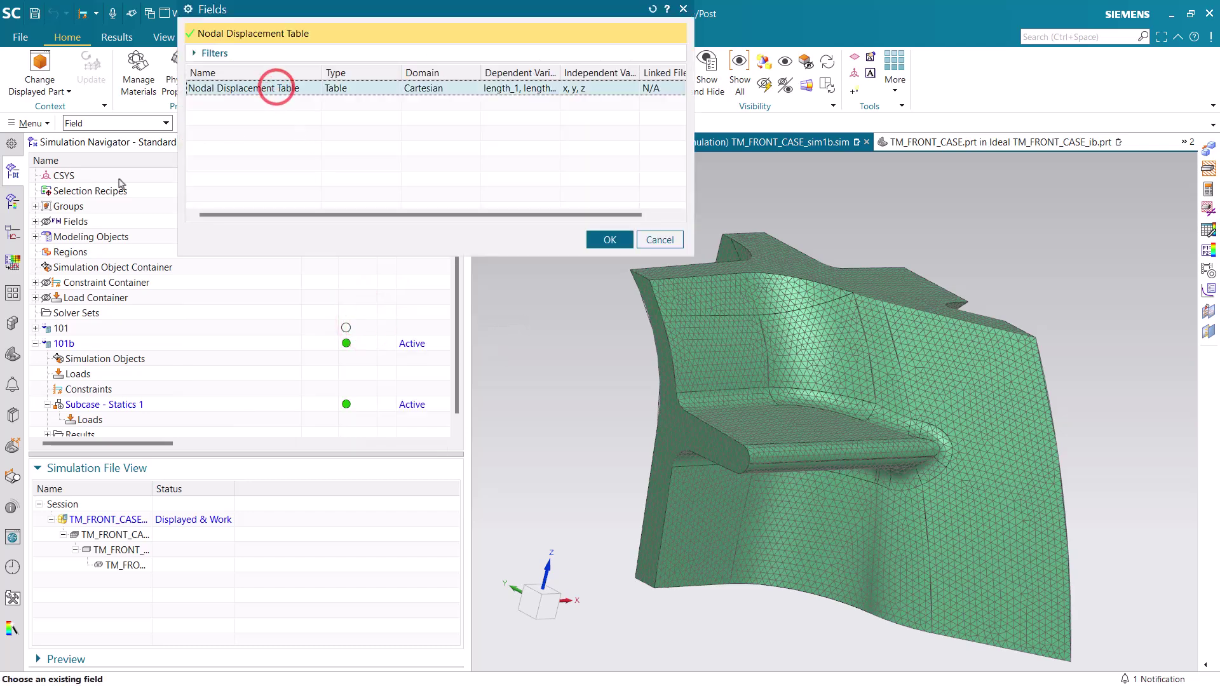
pyautogui.click(35, 221)
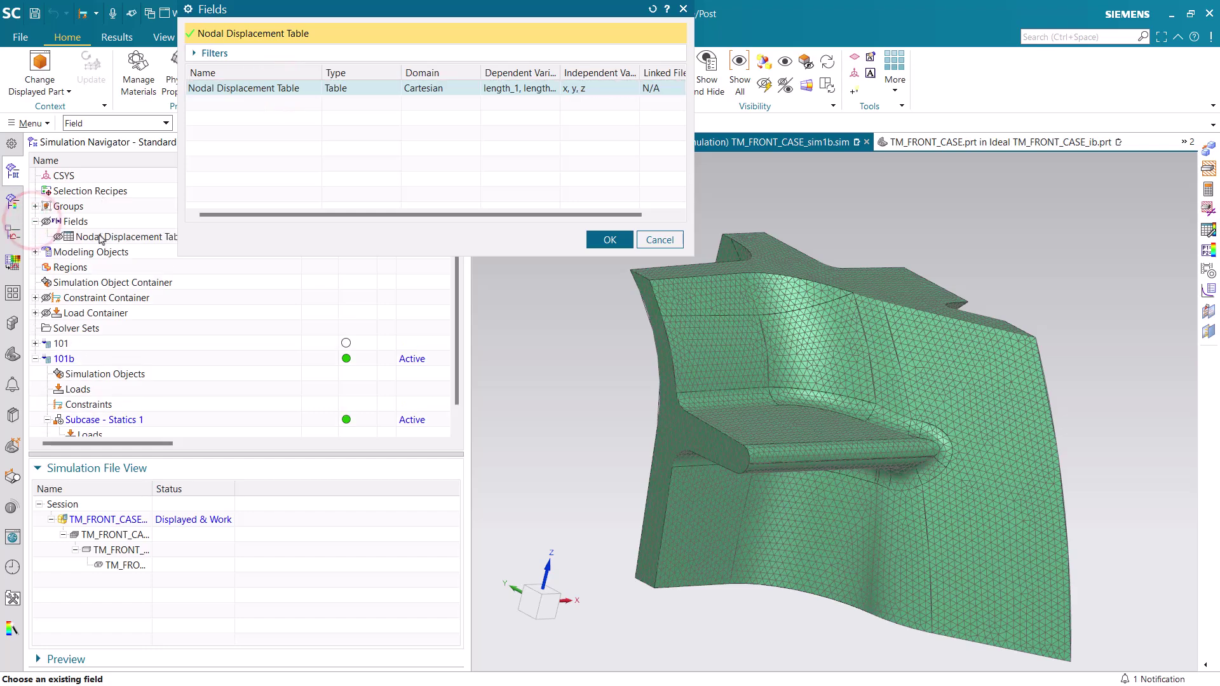
pyautogui.click(610, 240)
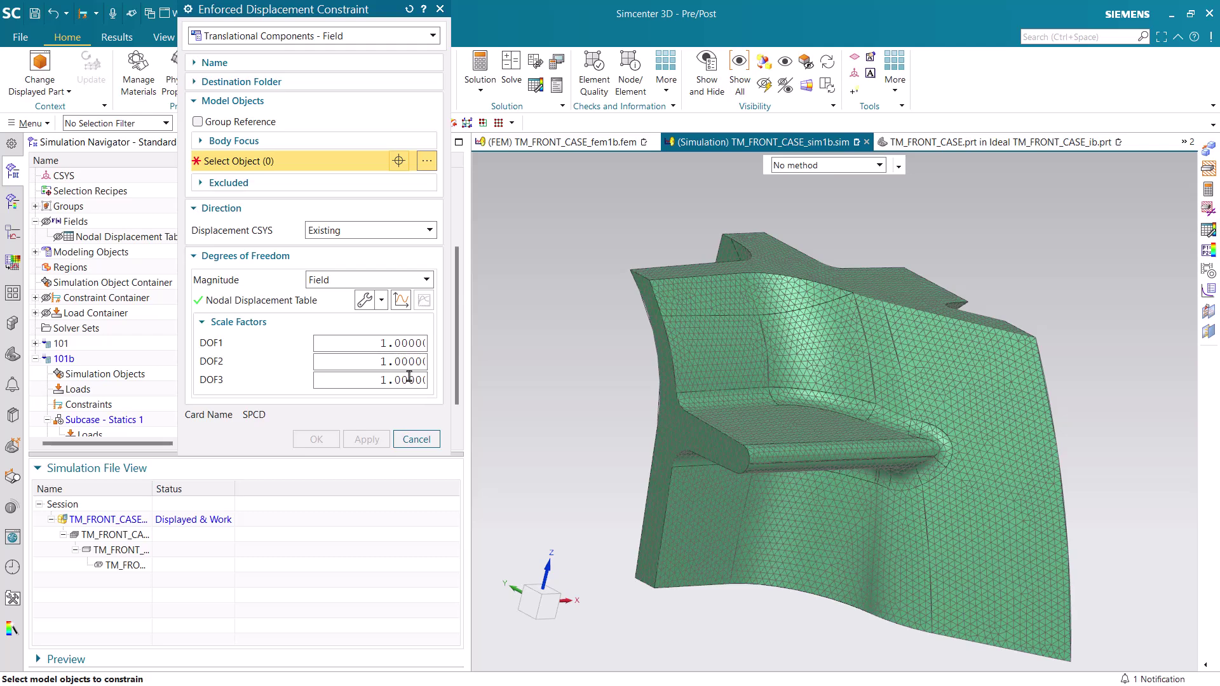
# Step: Apply the constraint to five breakout faces using the Polygon Face filter
pyautogui.click(166, 123)
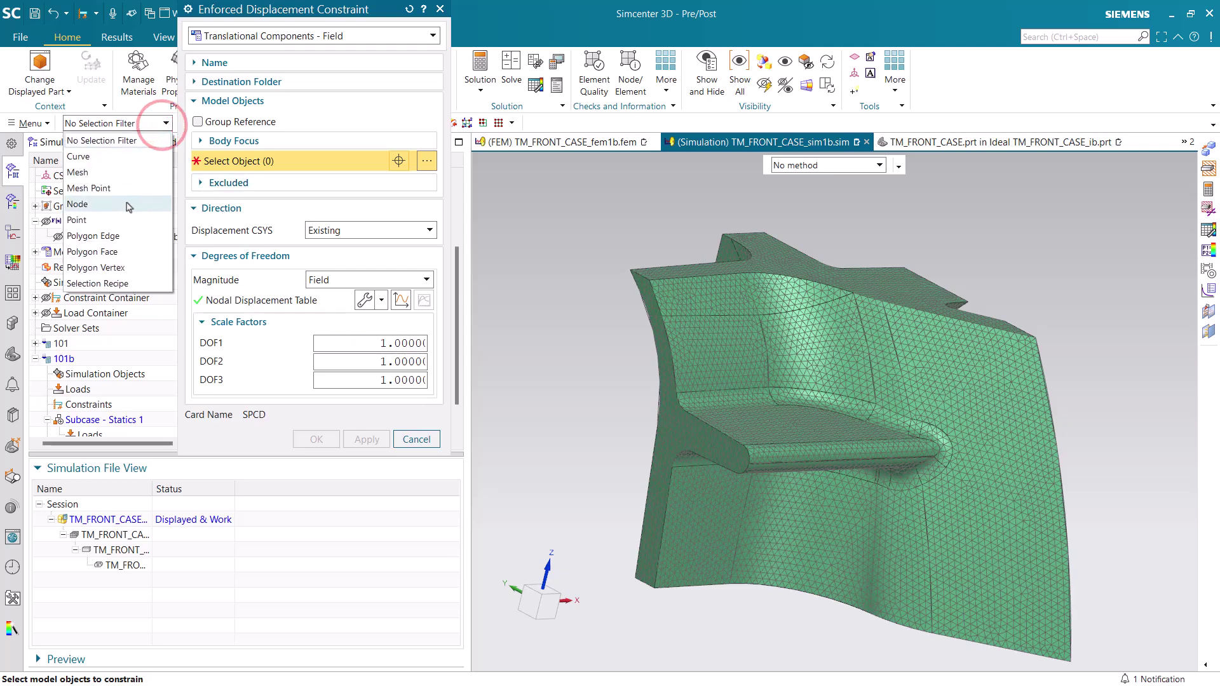
pyautogui.click(108, 252)
pyautogui.click(789, 264)
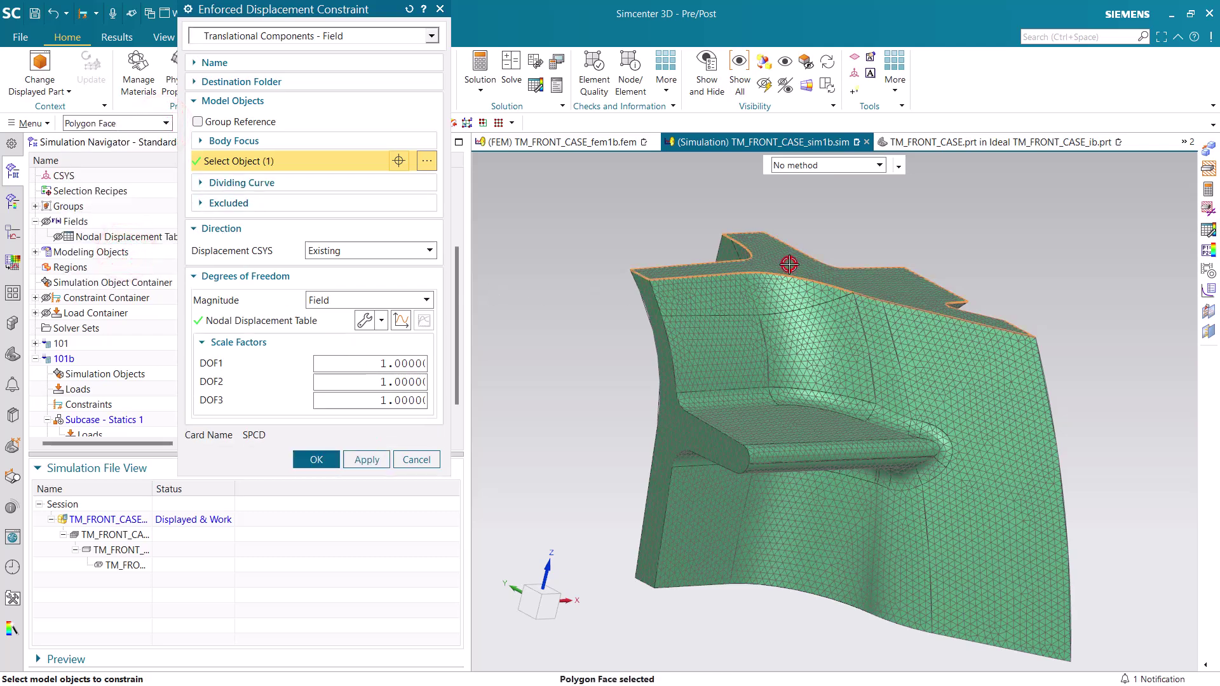
pyautogui.click(685, 427)
pyautogui.moveTo(685, 427); pyautogui.dragTo(682, 384, button='middle')
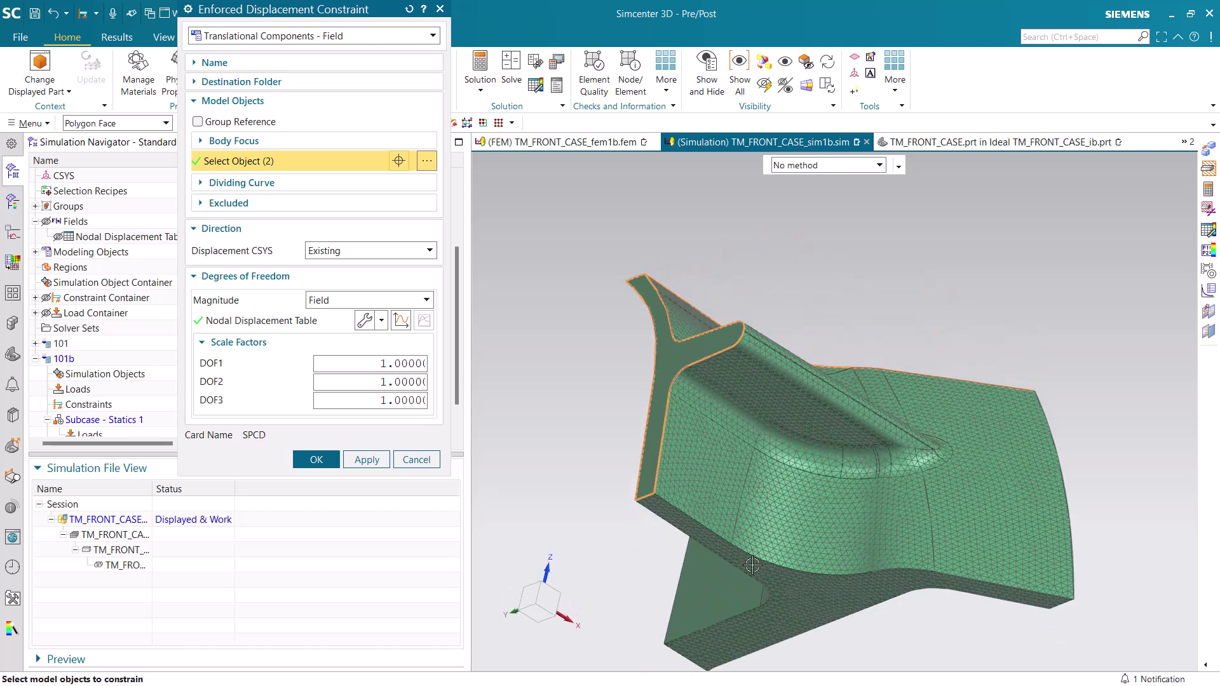
pyautogui.click(793, 586)
pyautogui.moveTo(793, 586)
pyautogui.mouseDown(button='middle')
pyautogui.moveTo(754, 570)
pyautogui.moveTo(820, 509)
pyautogui.moveTo(717, 514)
pyautogui.mouseUp(button='middle')
pyautogui.click(821, 483)
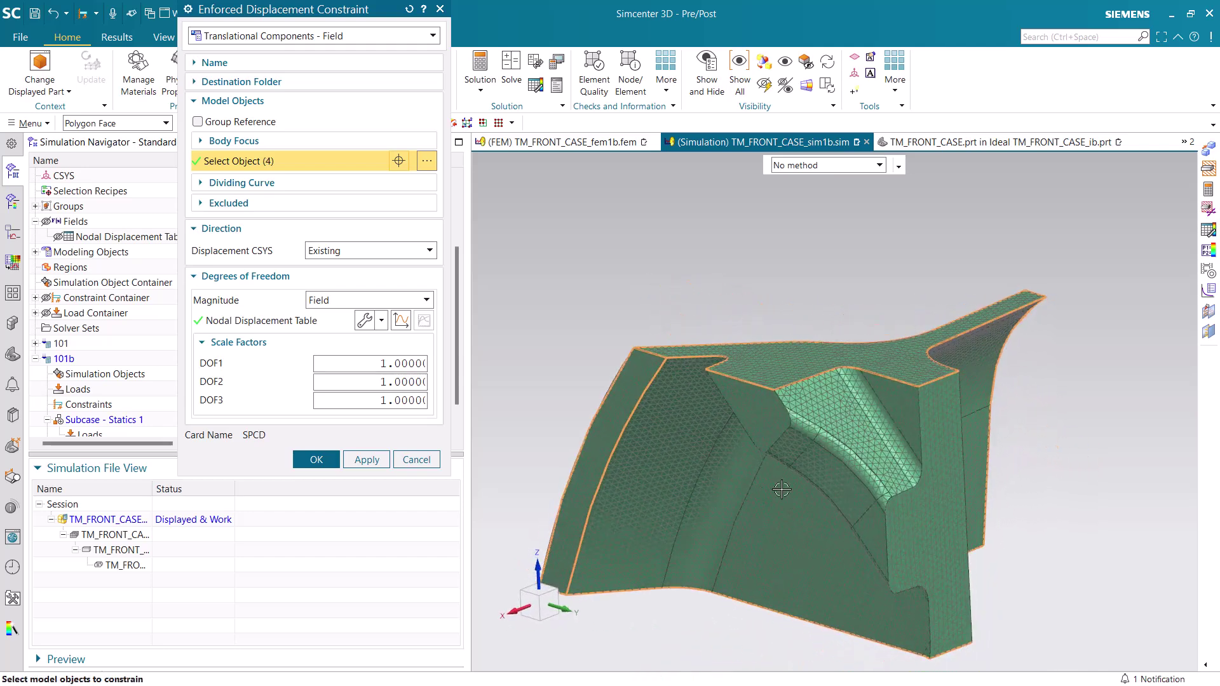
pyautogui.click(944, 510)
pyautogui.moveTo(826, 551)
pyautogui.mouseDown(button='middle')
pyautogui.moveTo(752, 558)
pyautogui.moveTo(922, 562)
pyautogui.moveTo(829, 546)
pyautogui.mouseUp(button='middle')
pyautogui.click(307, 460)
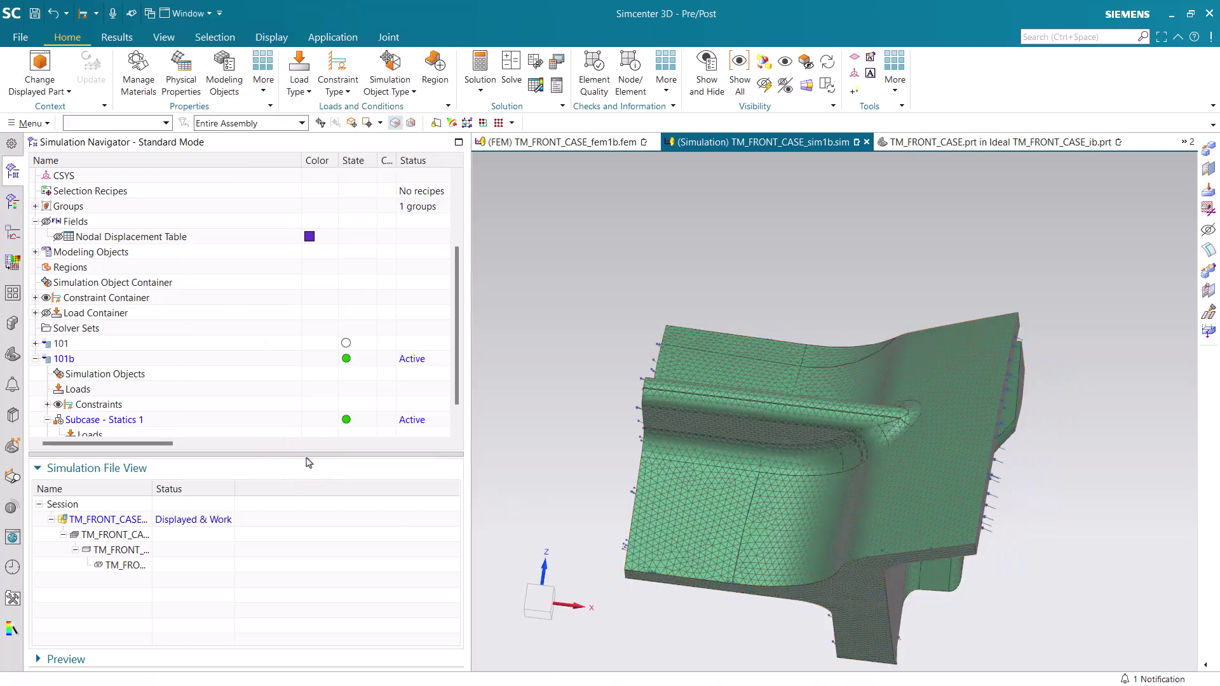
# Step: Plot the Enforced Displacement(1) boundary condition as a contour
pyautogui.click(48, 405)
pyautogui.rightClick(105, 419)
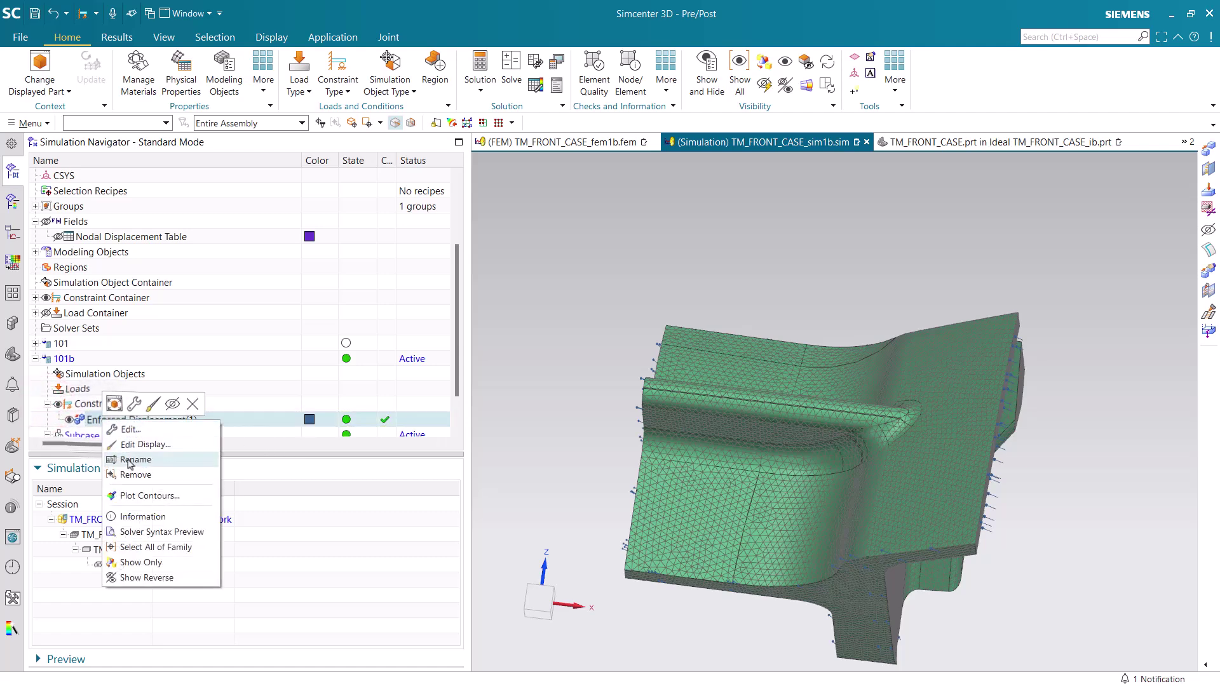
pyautogui.click(141, 496)
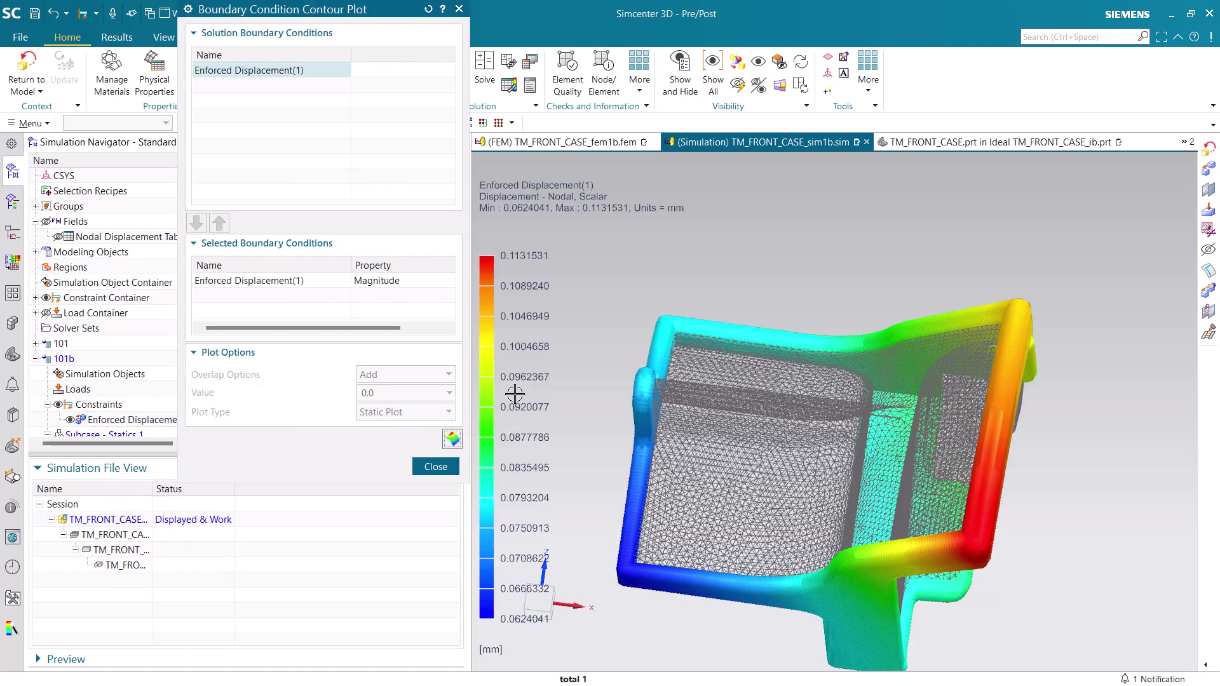
pyautogui.moveTo(335, 17); pyautogui.dragTo(275, 150)
# Step: Show the 0.0624–0.1132 mm contour shaded, then close the plot and return to the model
pyautogui.click(119, 37)
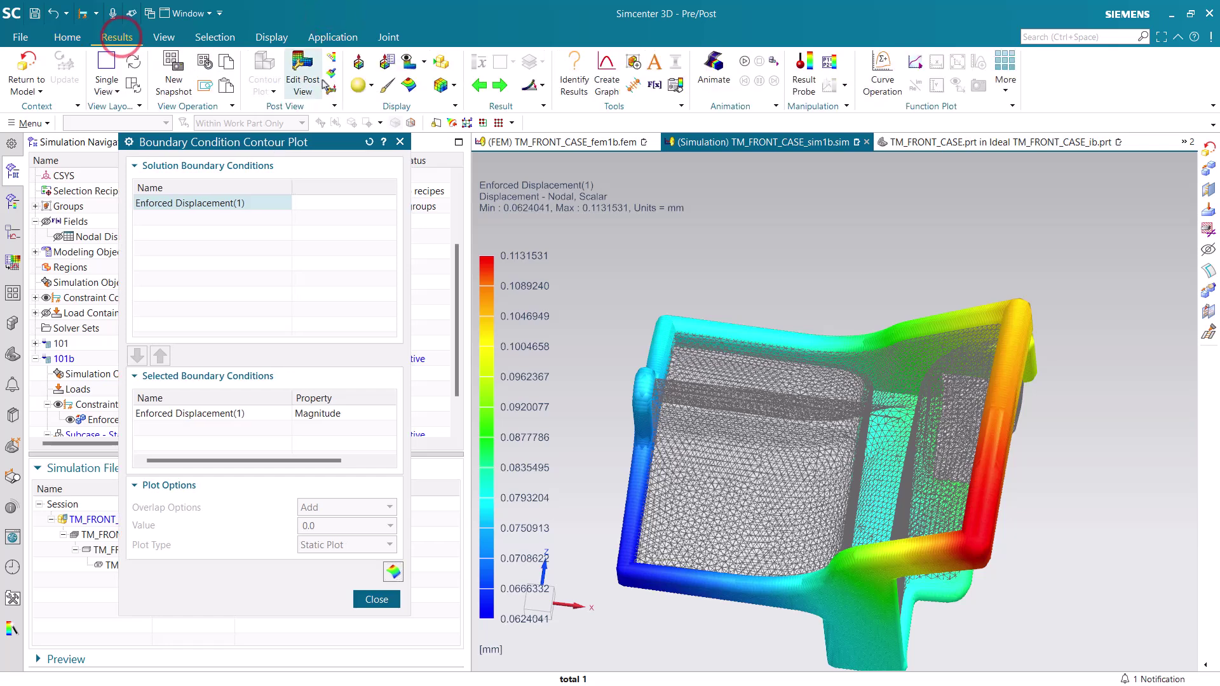
pyautogui.click(362, 86)
pyautogui.click(382, 105)
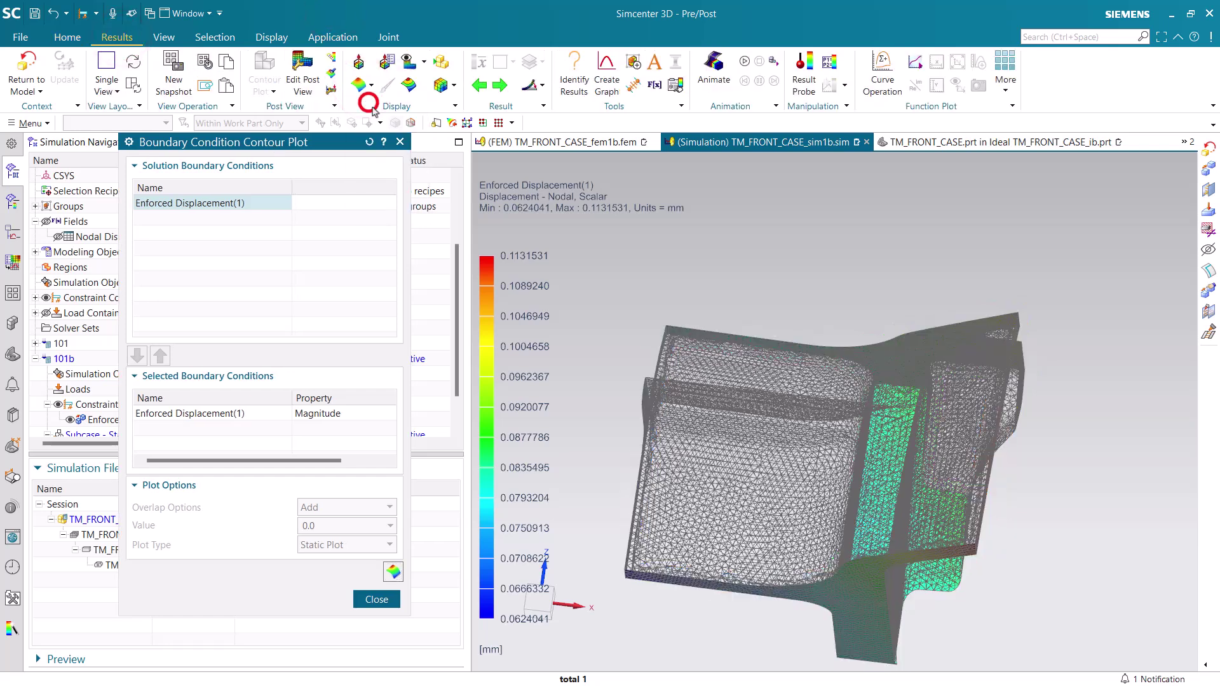
pyautogui.click(442, 86)
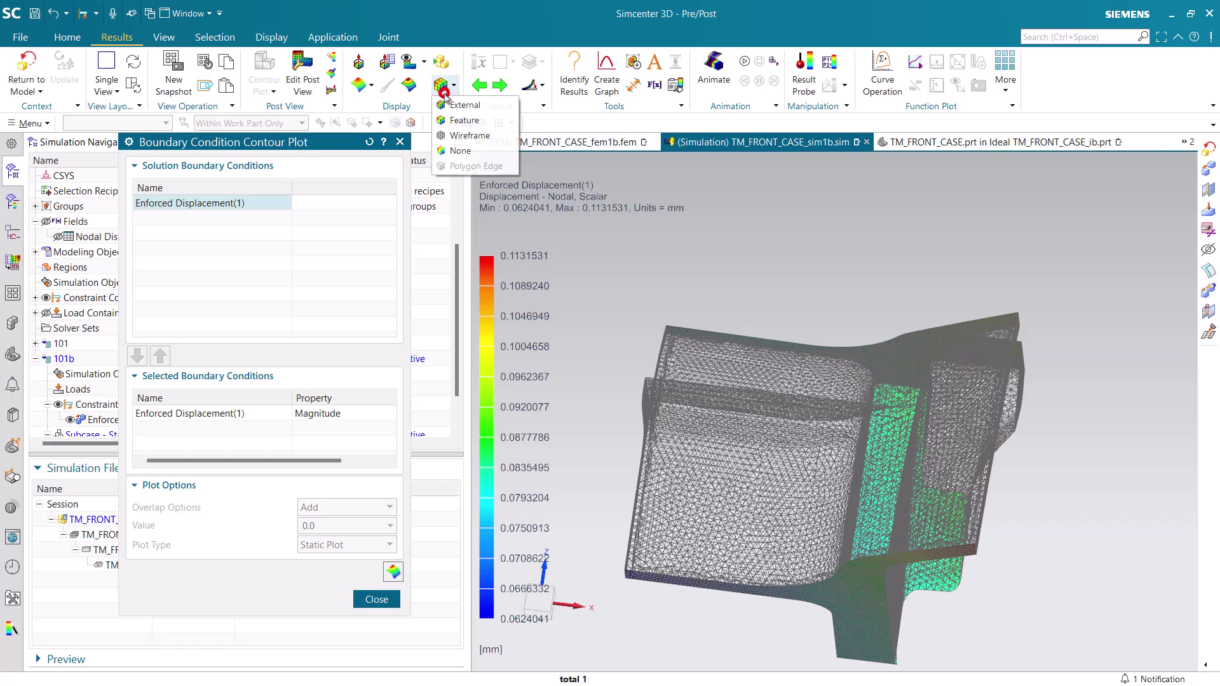
pyautogui.click(455, 118)
pyautogui.moveTo(716, 259)
pyautogui.mouseDown(button='middle')
pyautogui.moveTo(753, 328)
pyautogui.moveTo(638, 353)
pyautogui.moveTo(754, 275)
pyautogui.mouseUp(button='middle')
pyautogui.click(376, 601)
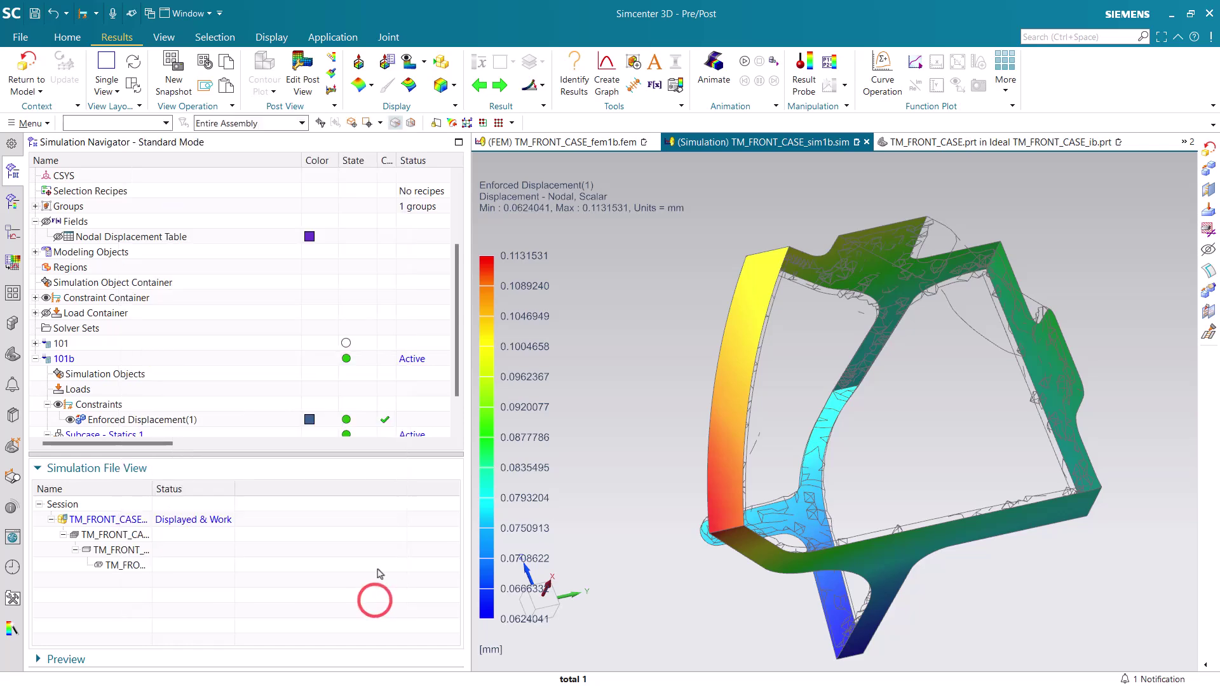
pyautogui.click(29, 68)
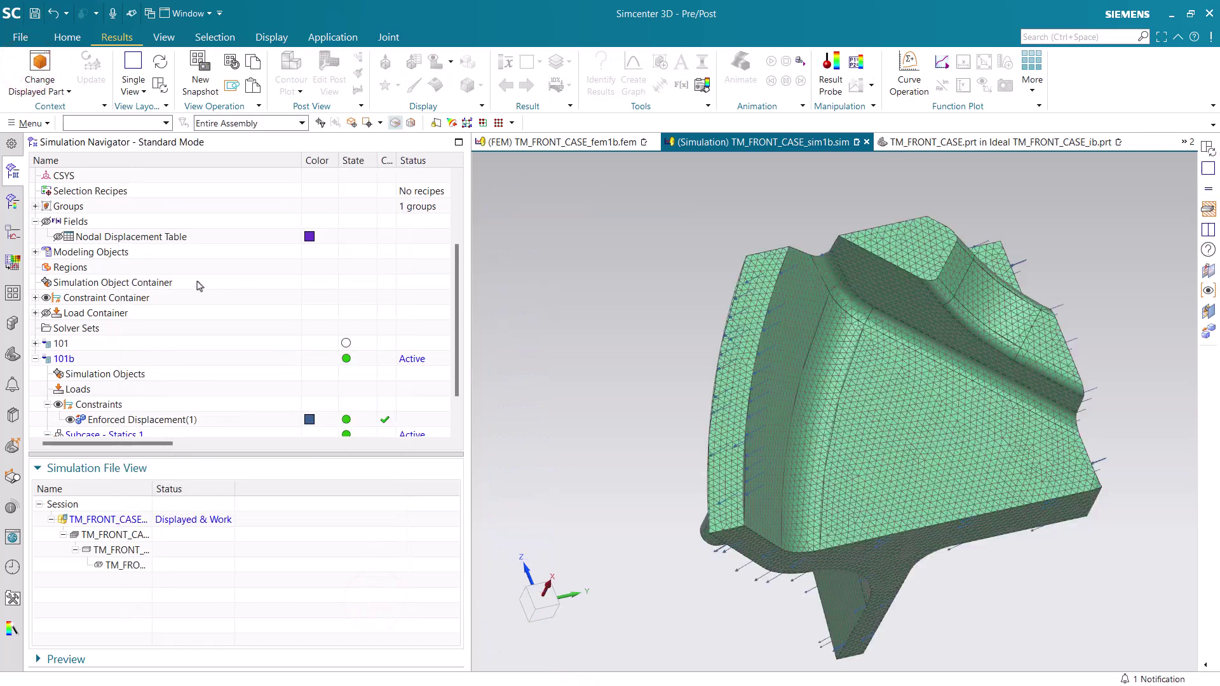
# Step: Solve solution 101b with the enforced displacements, then dismiss the job monitor and information window
pyautogui.click(73, 38)
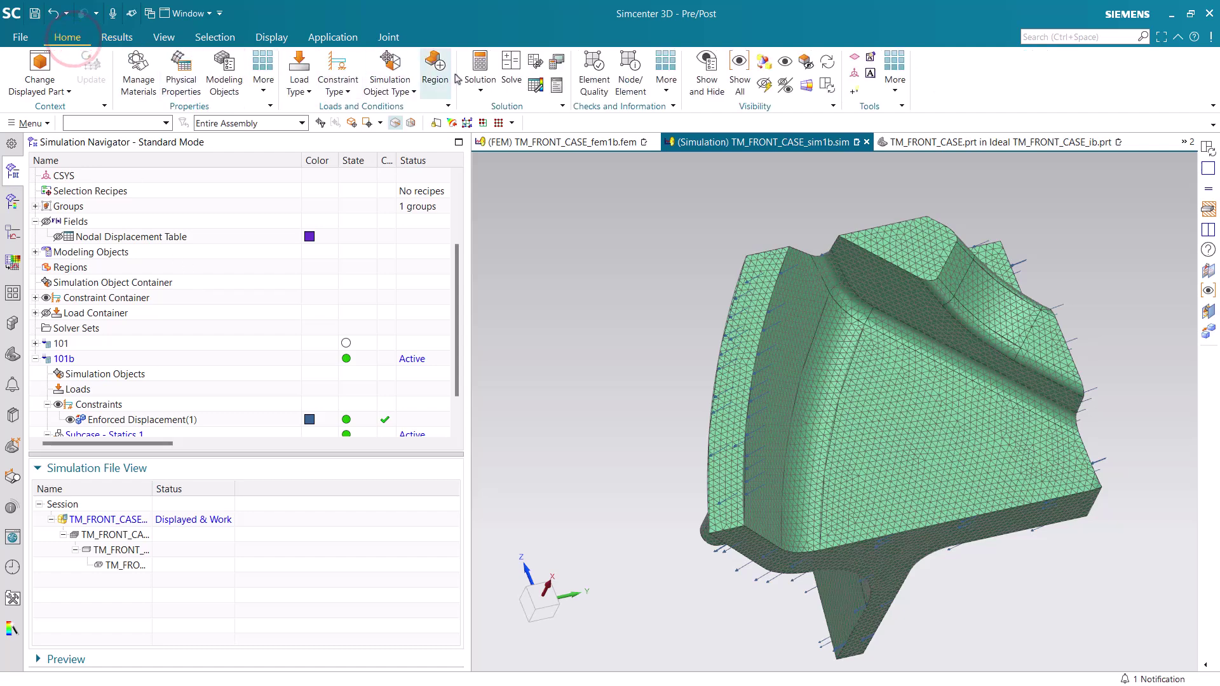
pyautogui.click(512, 71)
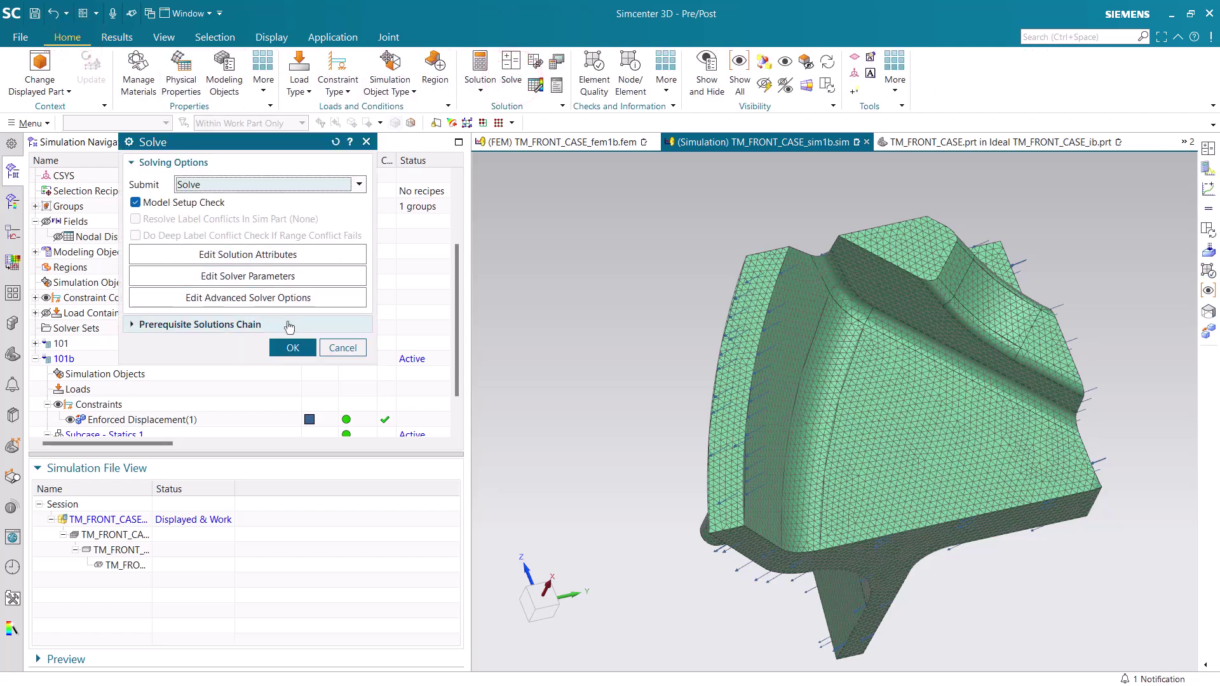
pyautogui.click(284, 348)
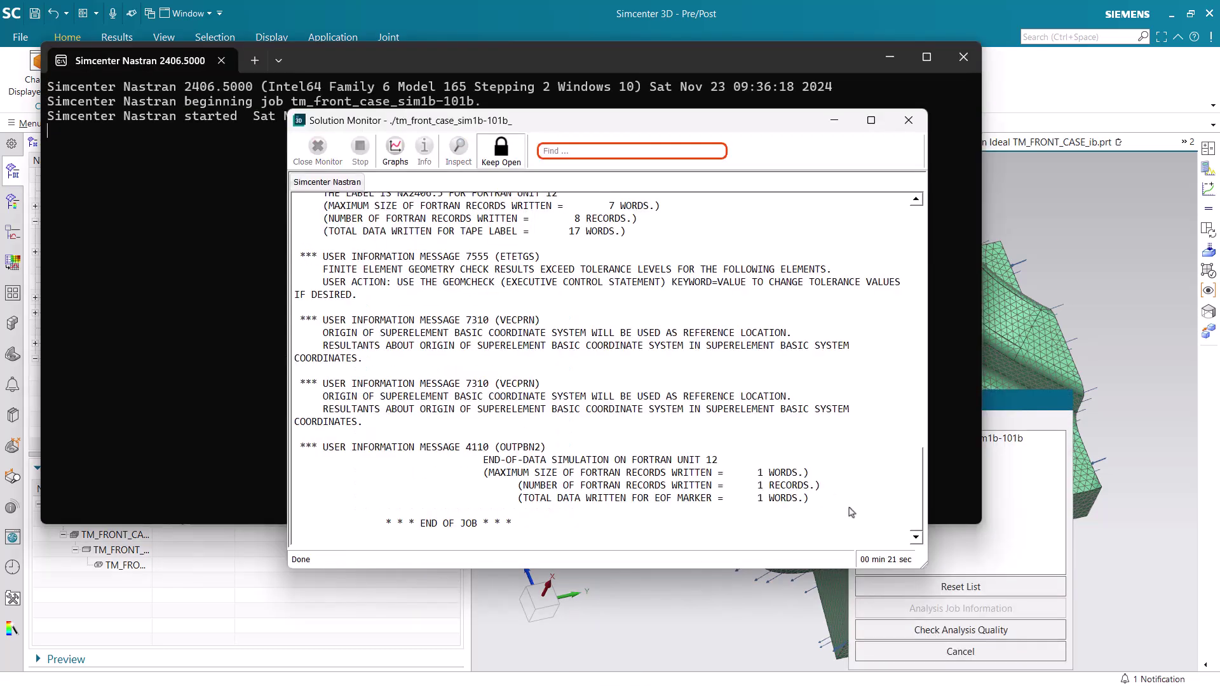
pyautogui.click(934, 649)
pyautogui.click(884, 139)
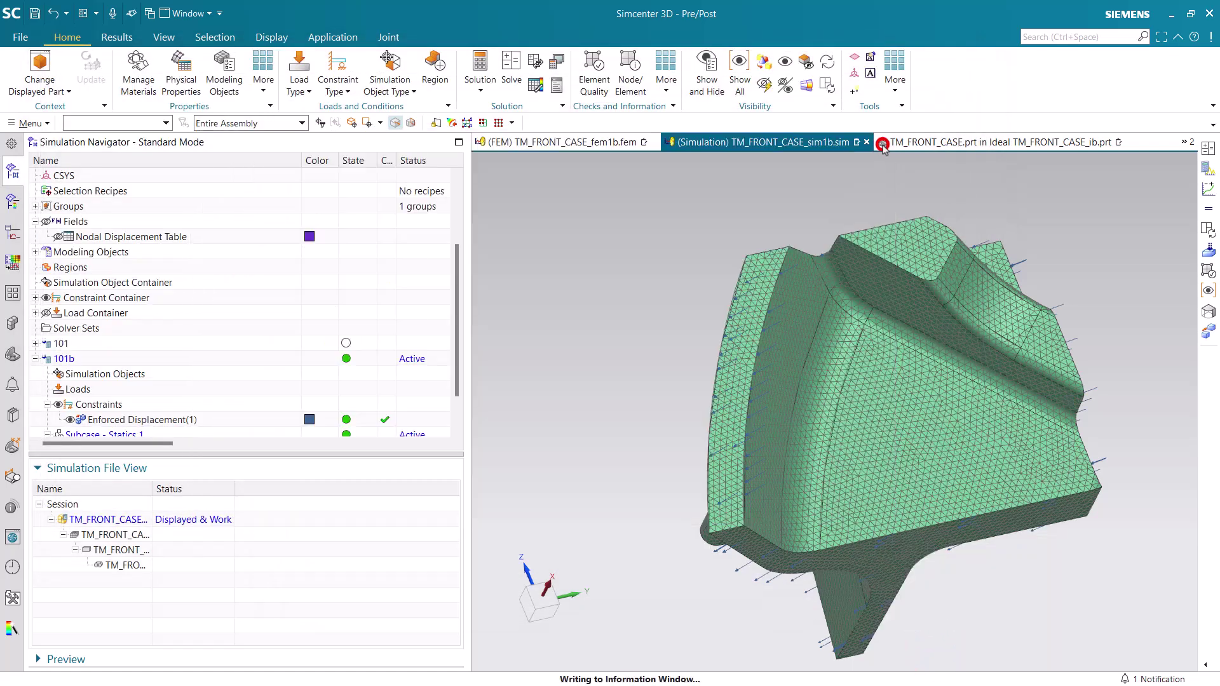
# Step: Plot the 101b Structural Stress - Element-Nodal von Mises contour and orbit to see the other side
pyautogui.scroll(-1, 324, 335)
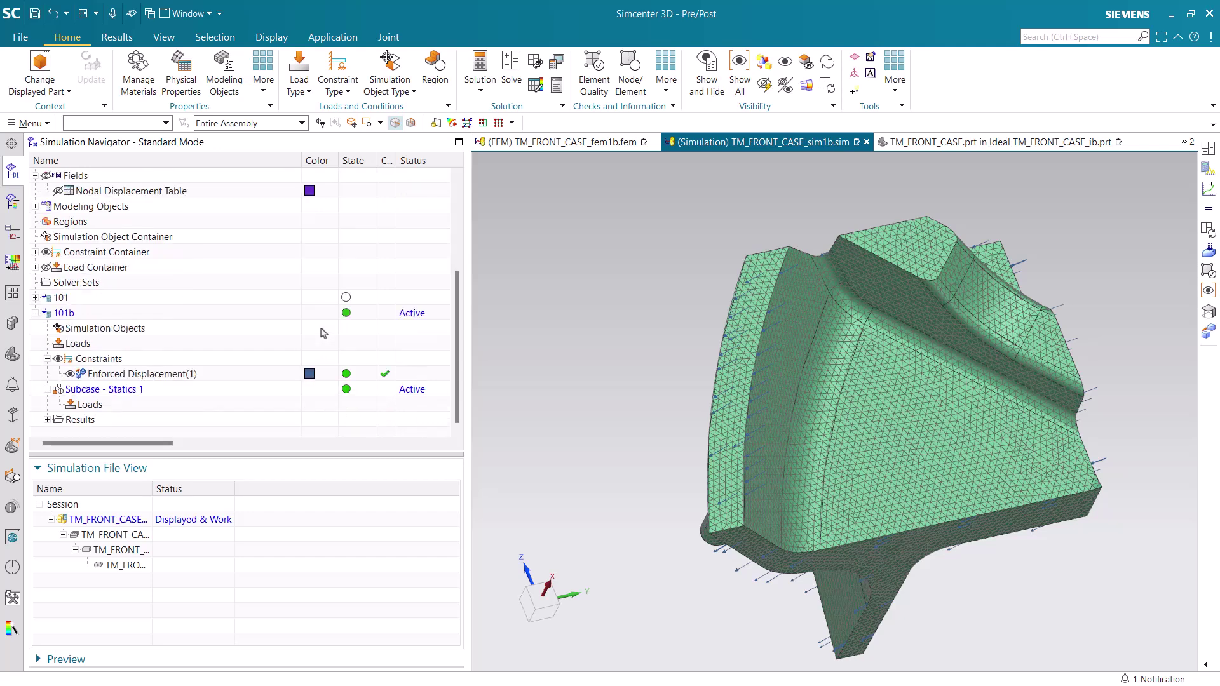
pyautogui.click(48, 421)
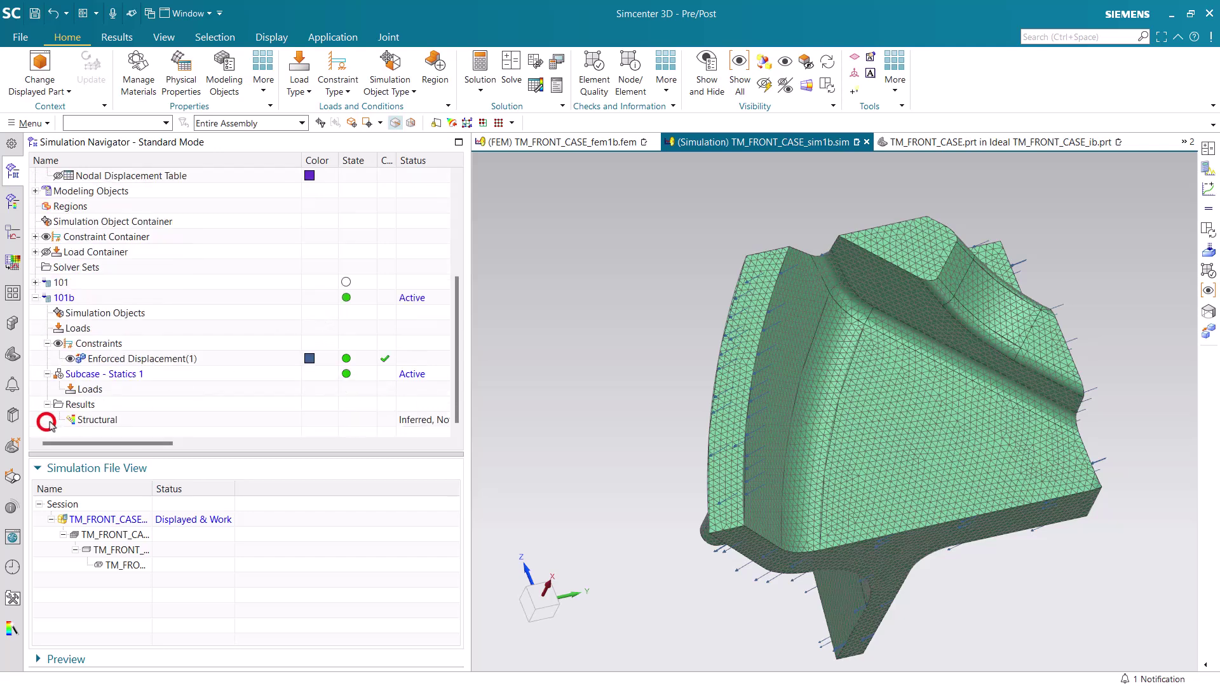
pyautogui.doubleClick(87, 418)
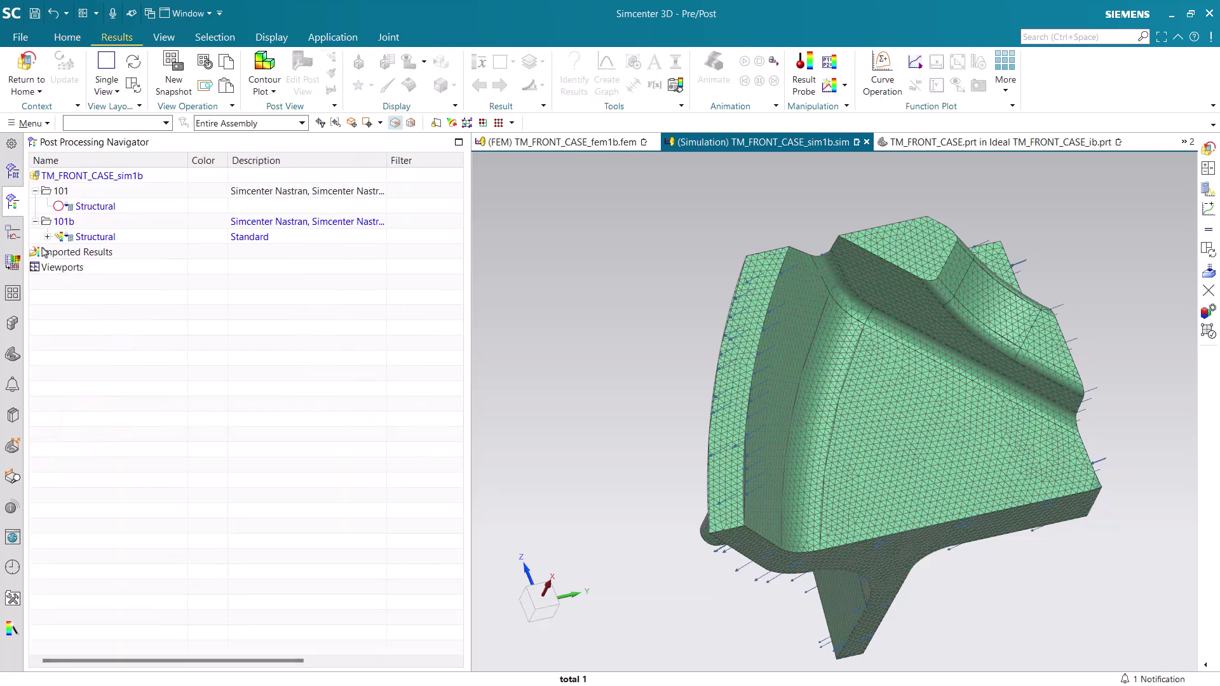
pyautogui.click(48, 238)
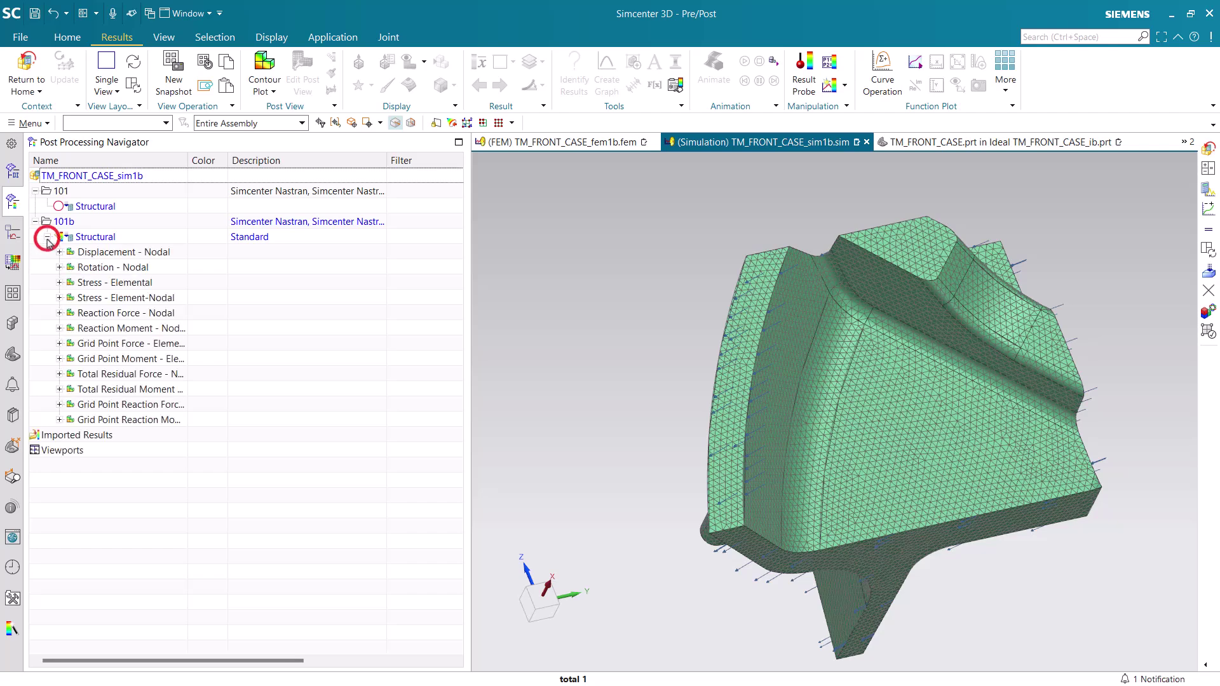
pyautogui.doubleClick(123, 299)
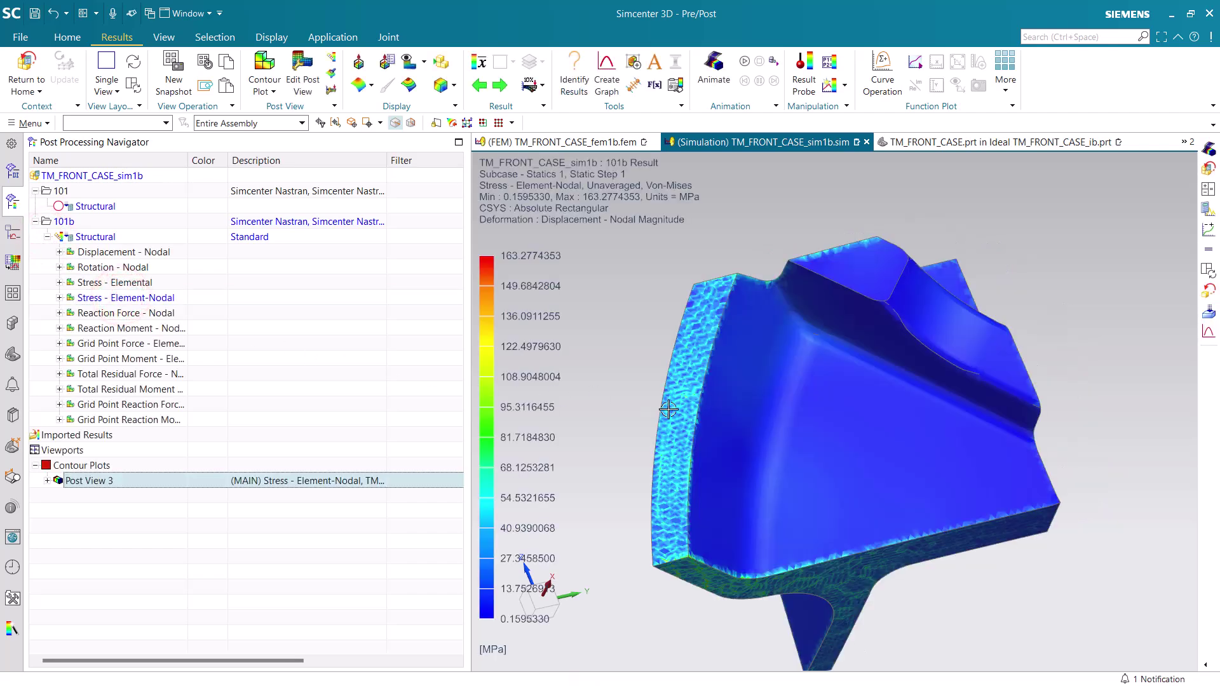
pyautogui.moveTo(663, 413); pyautogui.dragTo(764, 389, button='middle')
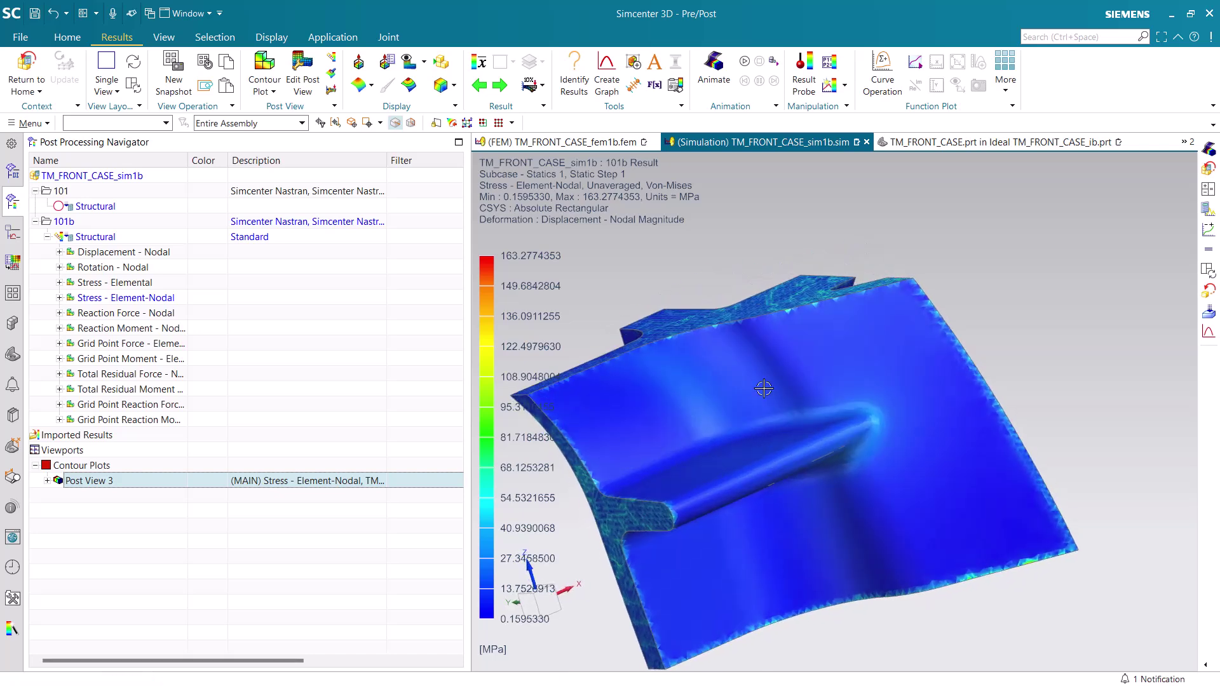
# Step: Import tm_front_case_sim1-101.op2 and show its Element-Nodal stress in a second viewport
pyautogui.rightClick(113, 438)
pyautogui.click(147, 448)
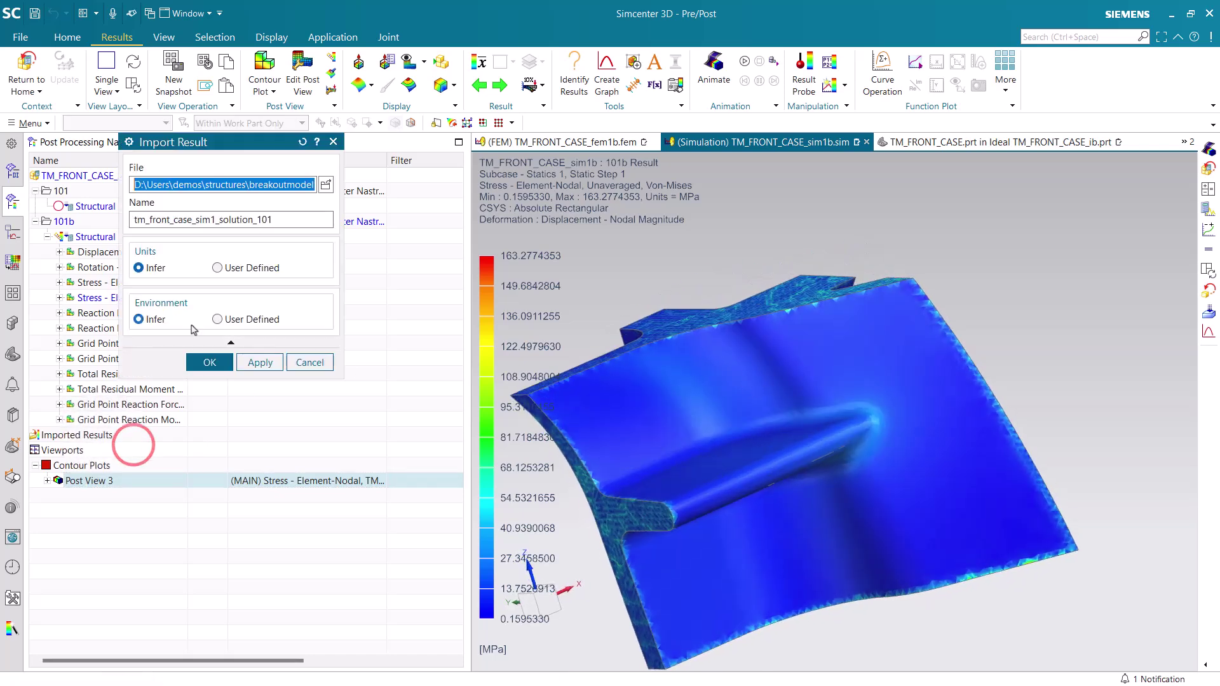
pyautogui.click(326, 185)
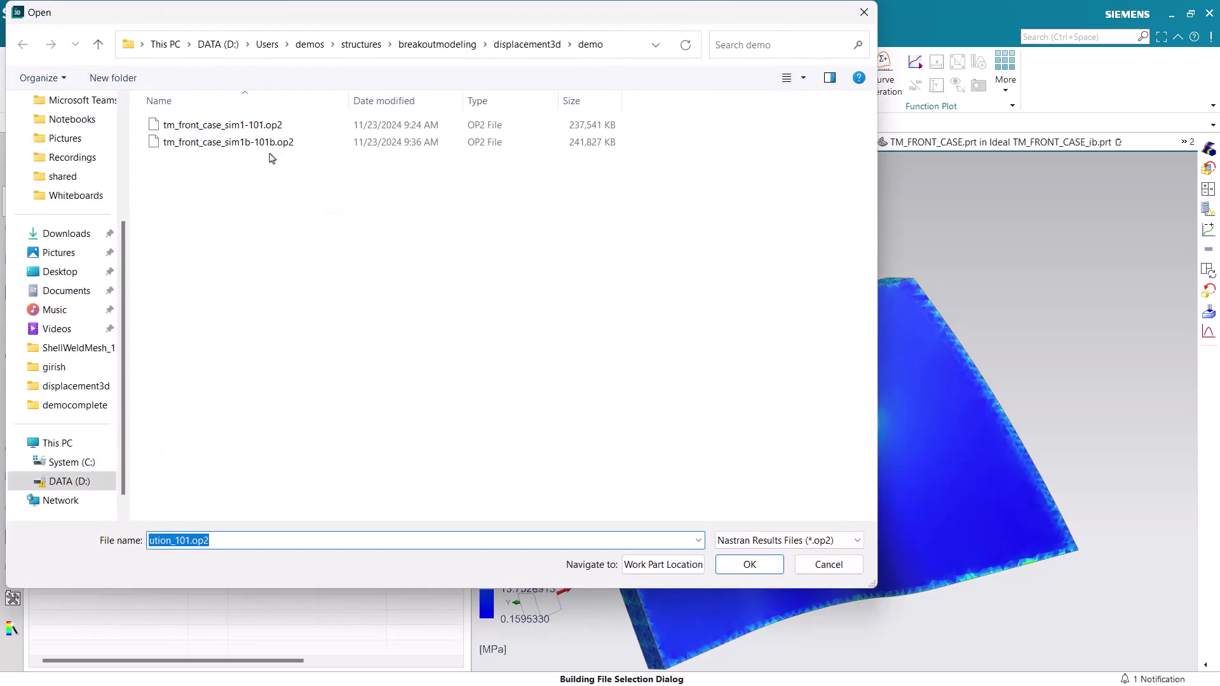
pyautogui.click(251, 124)
pyautogui.click(751, 565)
pyautogui.click(212, 361)
pyautogui.click(36, 450)
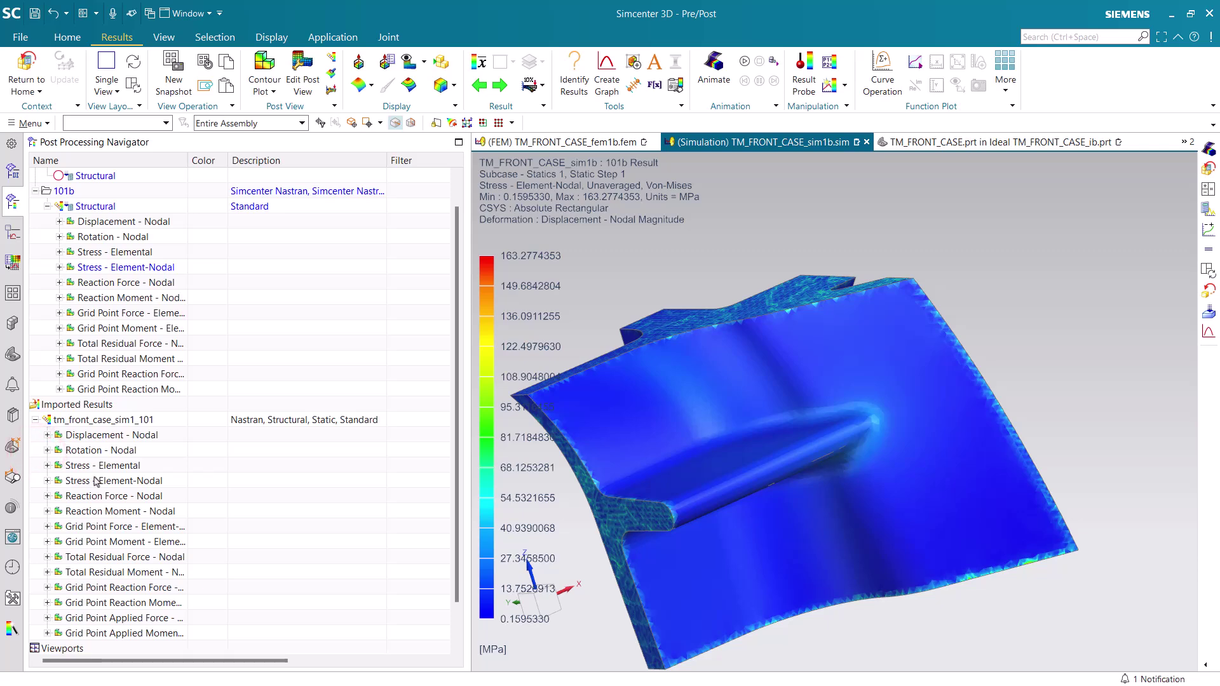
pyautogui.moveTo(95, 481); pyautogui.dragTo(805, 418)
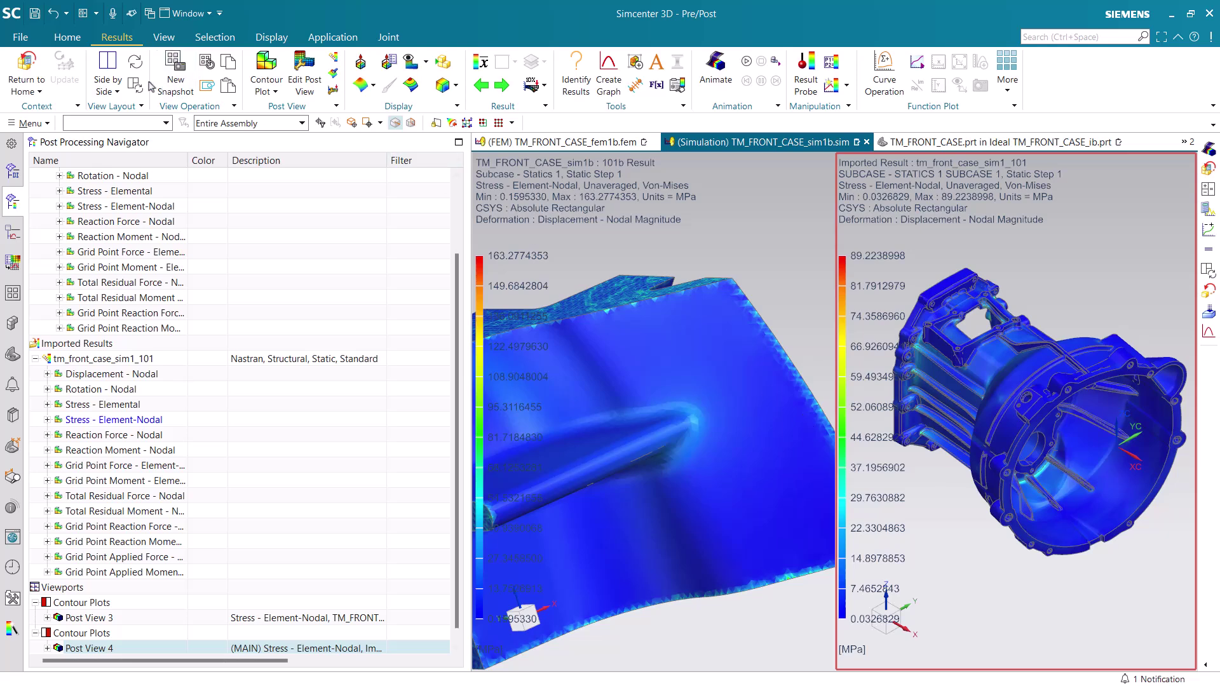
# Step: Synchronize and rotate both stress views, then edit Post Views together to reach legend settings
pyautogui.click(134, 83)
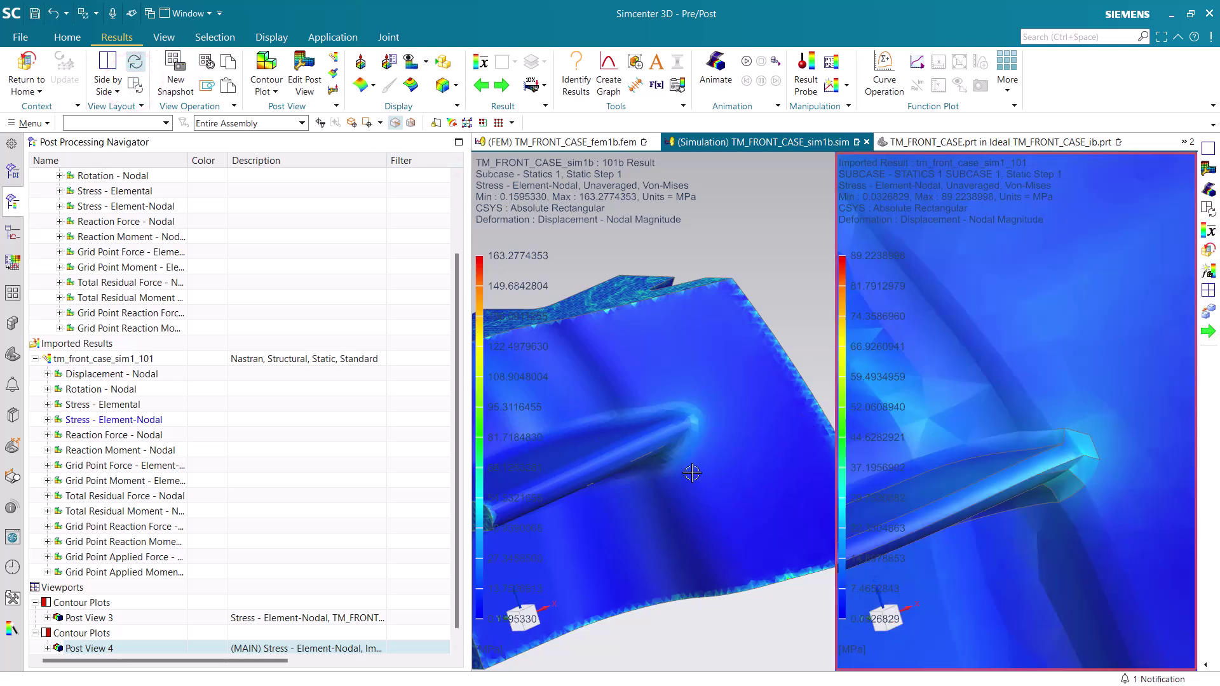
pyautogui.moveTo(692, 473); pyautogui.dragTo(687, 457, button='middle')
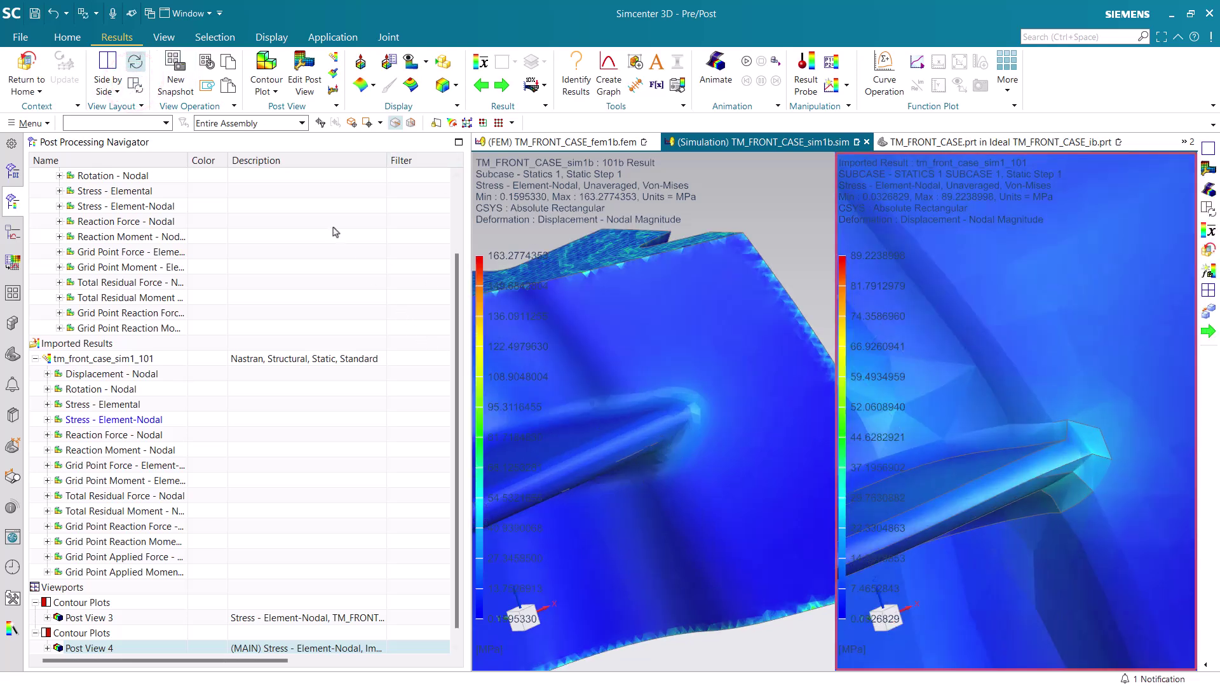
pyautogui.click(81, 619)
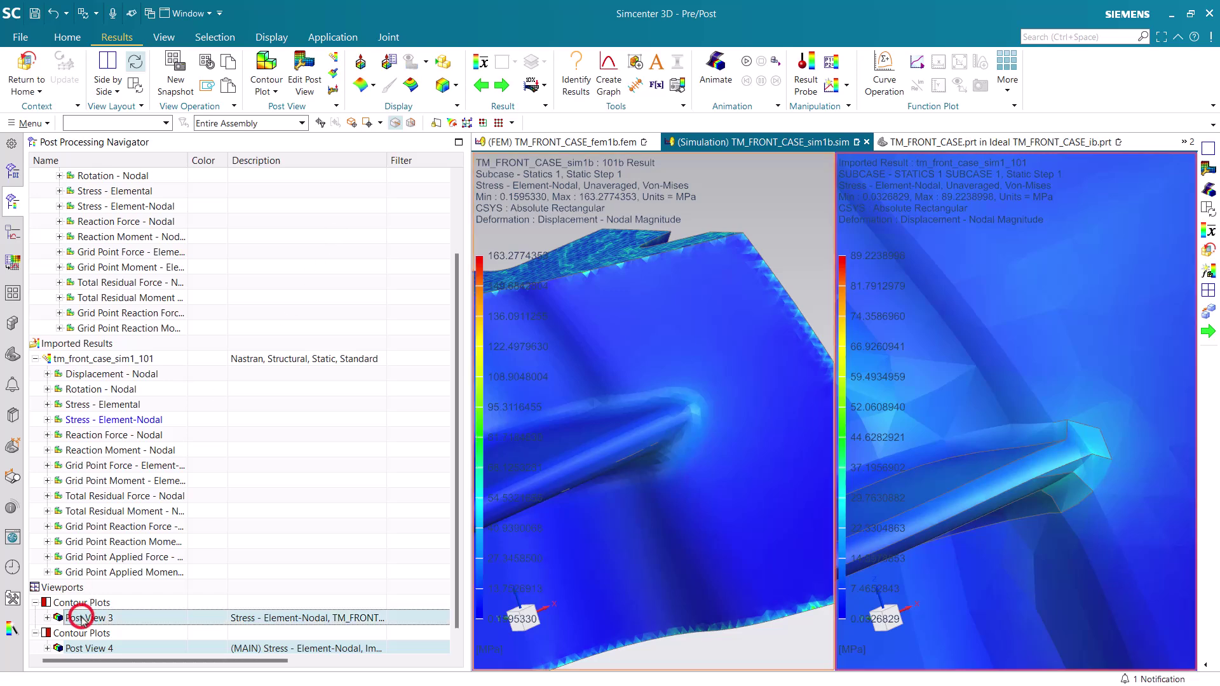
pyautogui.click(305, 86)
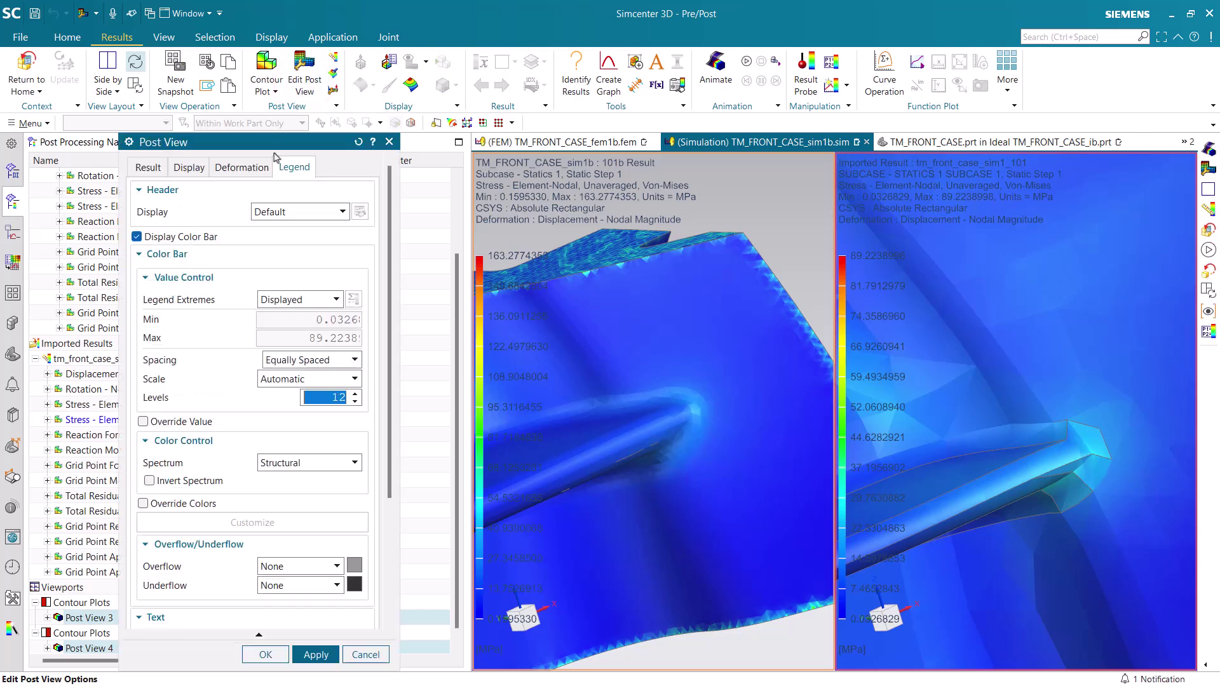
# Step: Set Legend Extremes to Specified with a 35 MPa maximum, then zoom into the rib-end hotspot
pyautogui.click(335, 301)
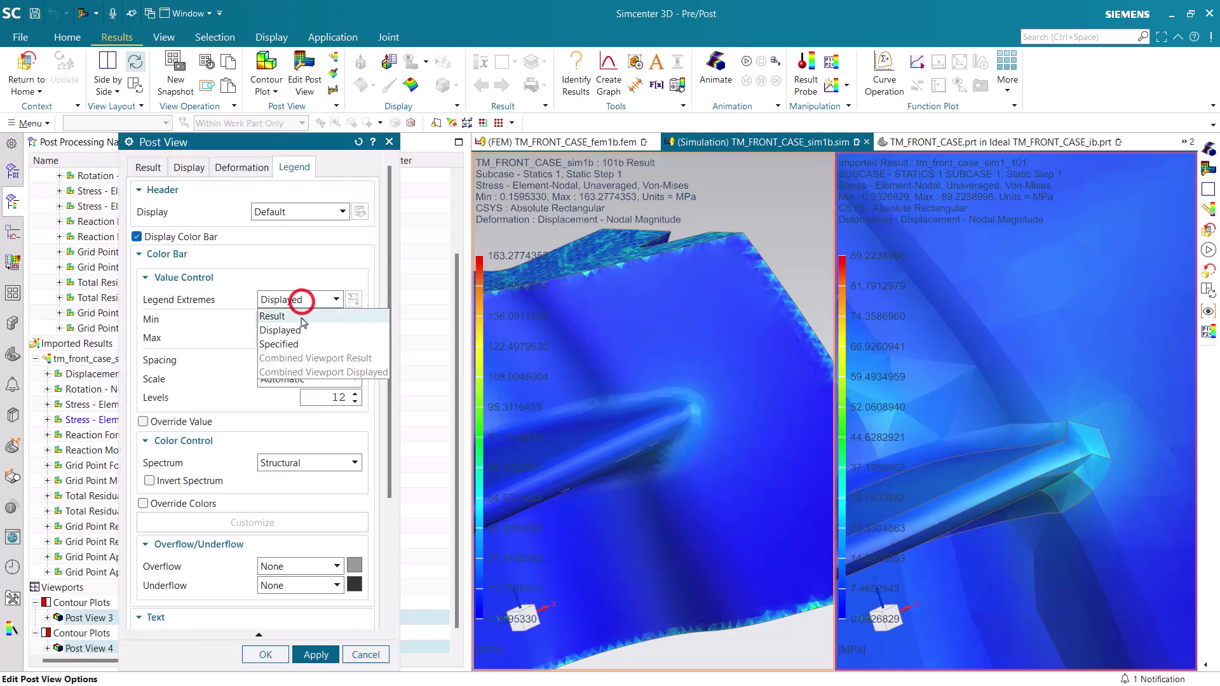
pyautogui.click(289, 334)
pyautogui.doubleClick(318, 340)
pyautogui.write('5')
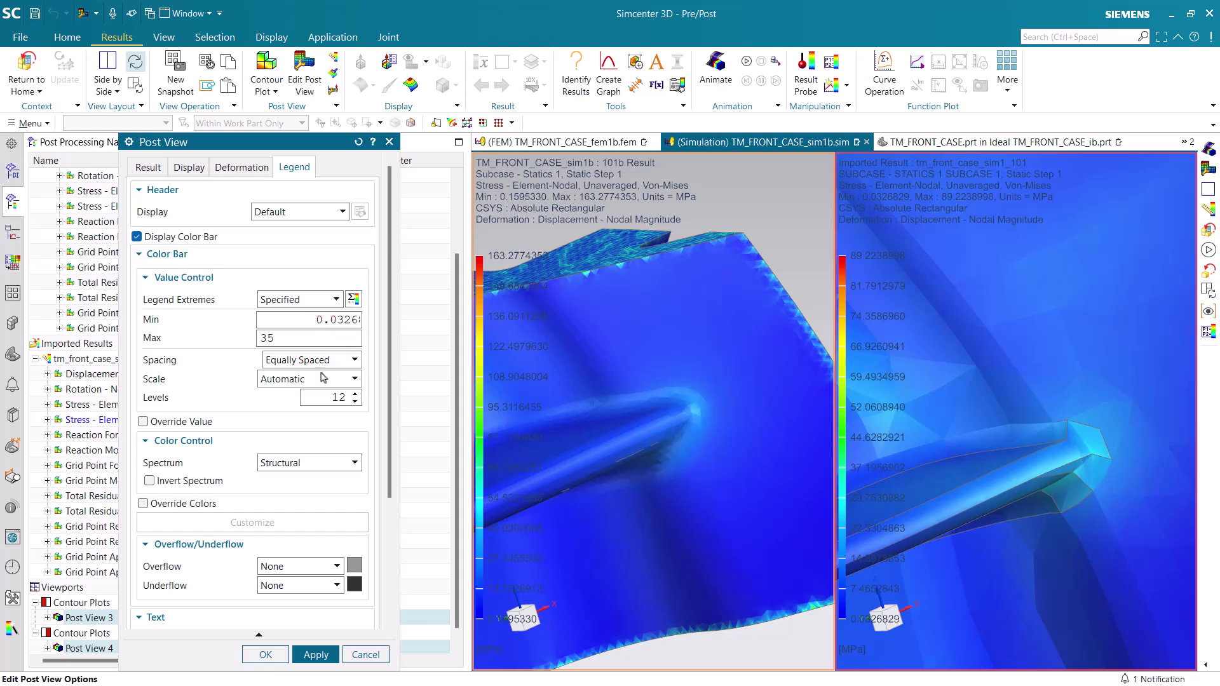
pyautogui.click(265, 654)
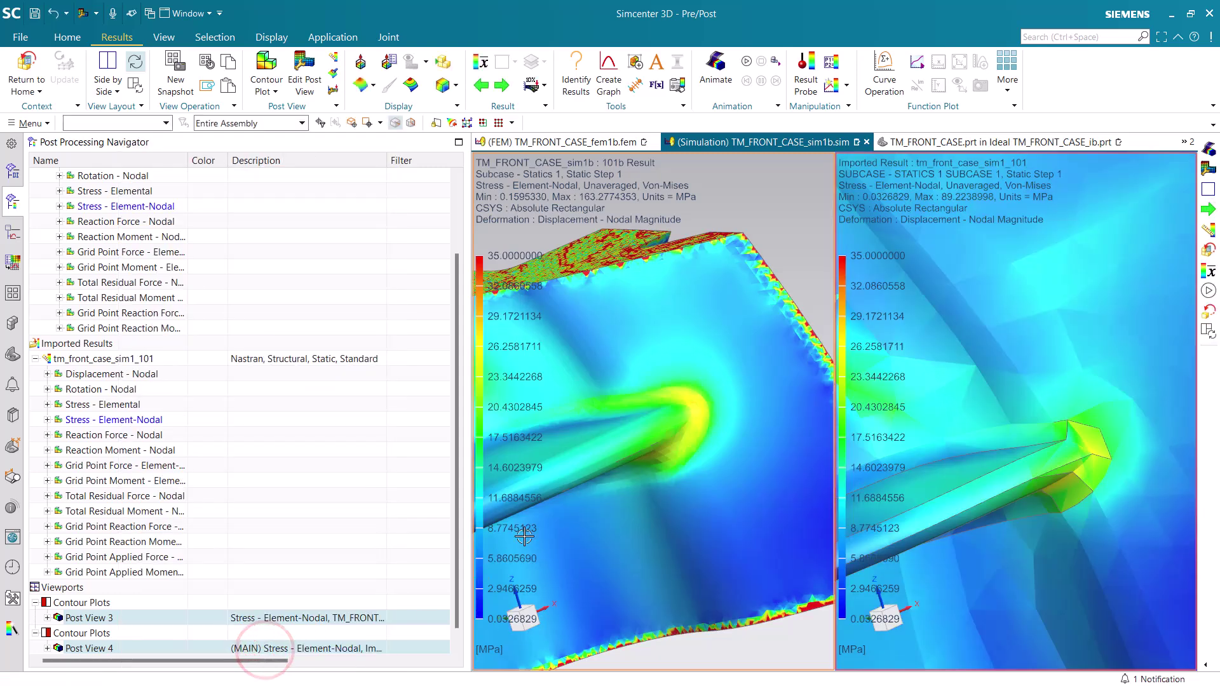
pyautogui.scroll(3, 705, 445)
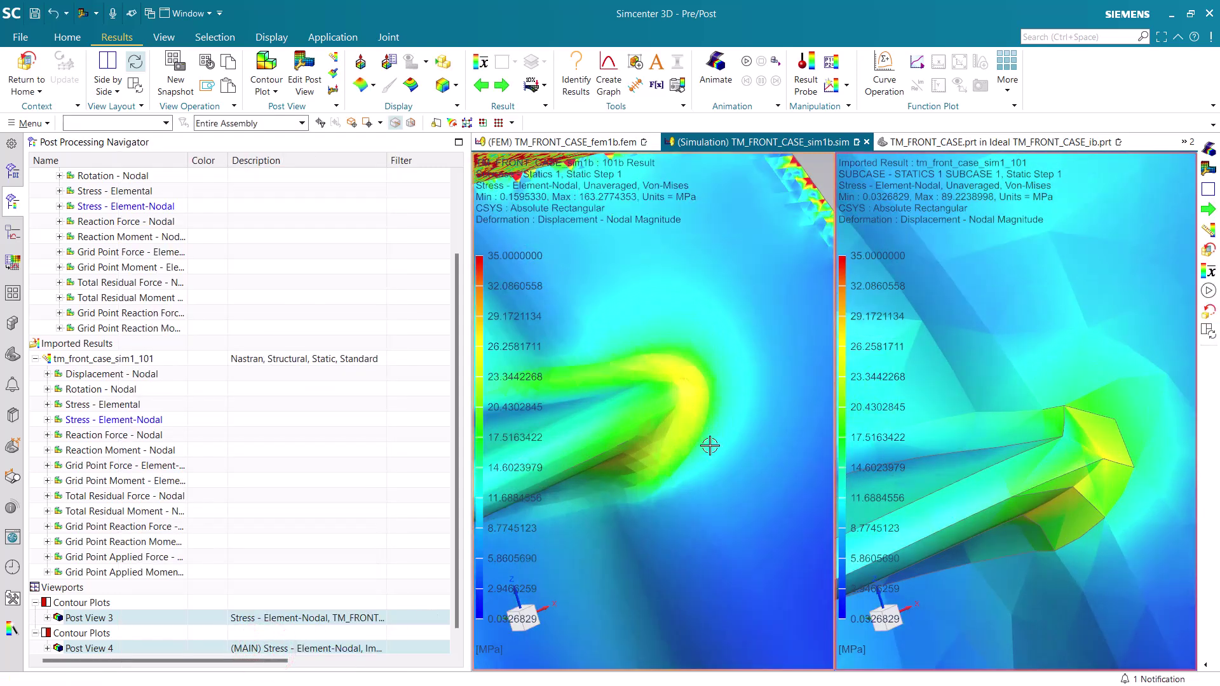